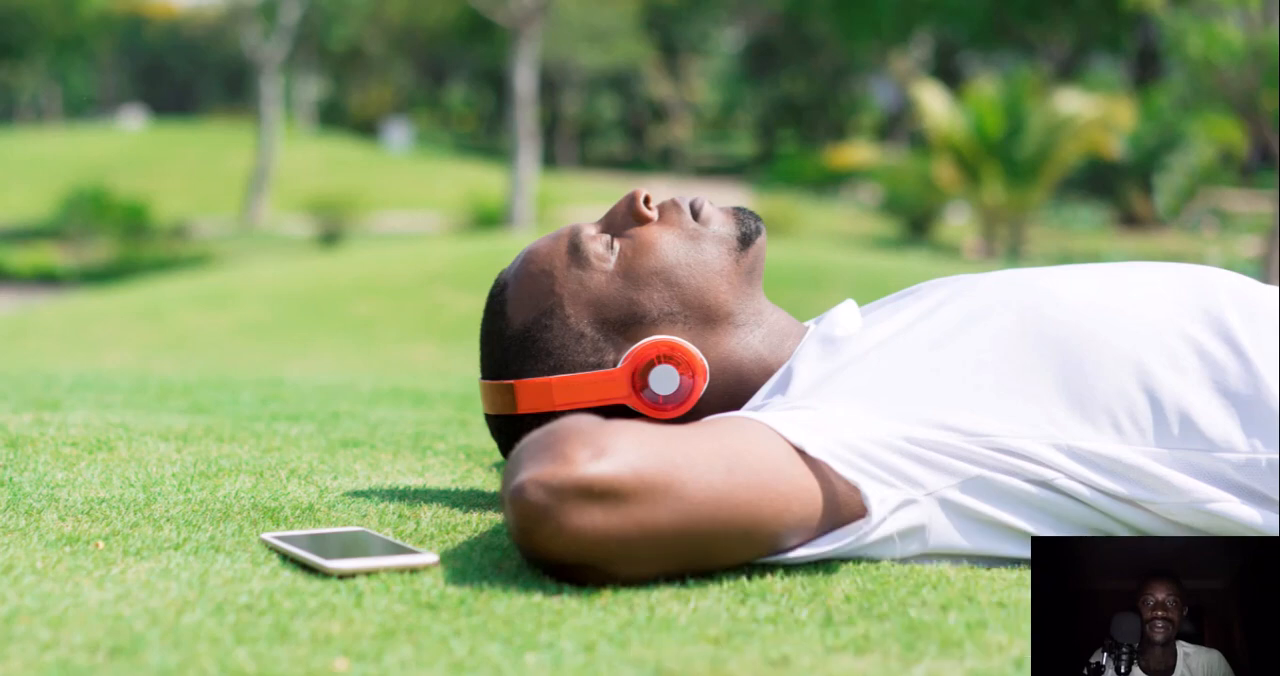
Switch to the Trello browser window and start creating a new Workspace
mouse_move(490, 674)
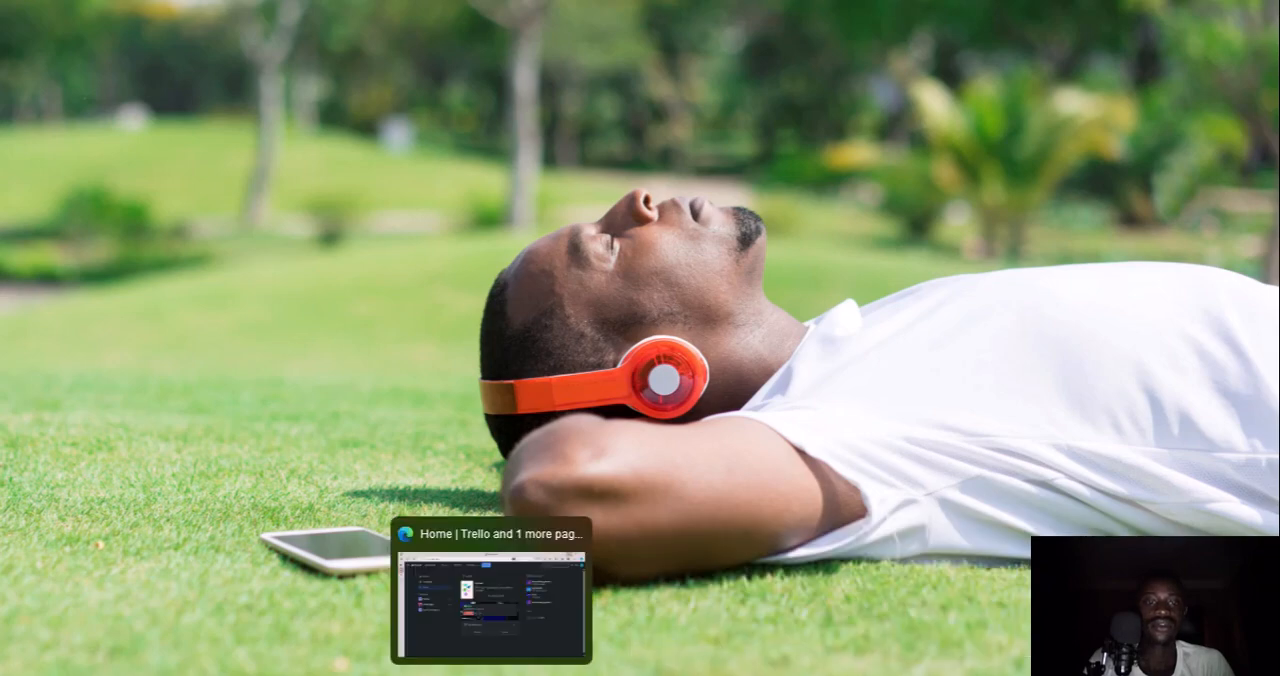
click(488, 652)
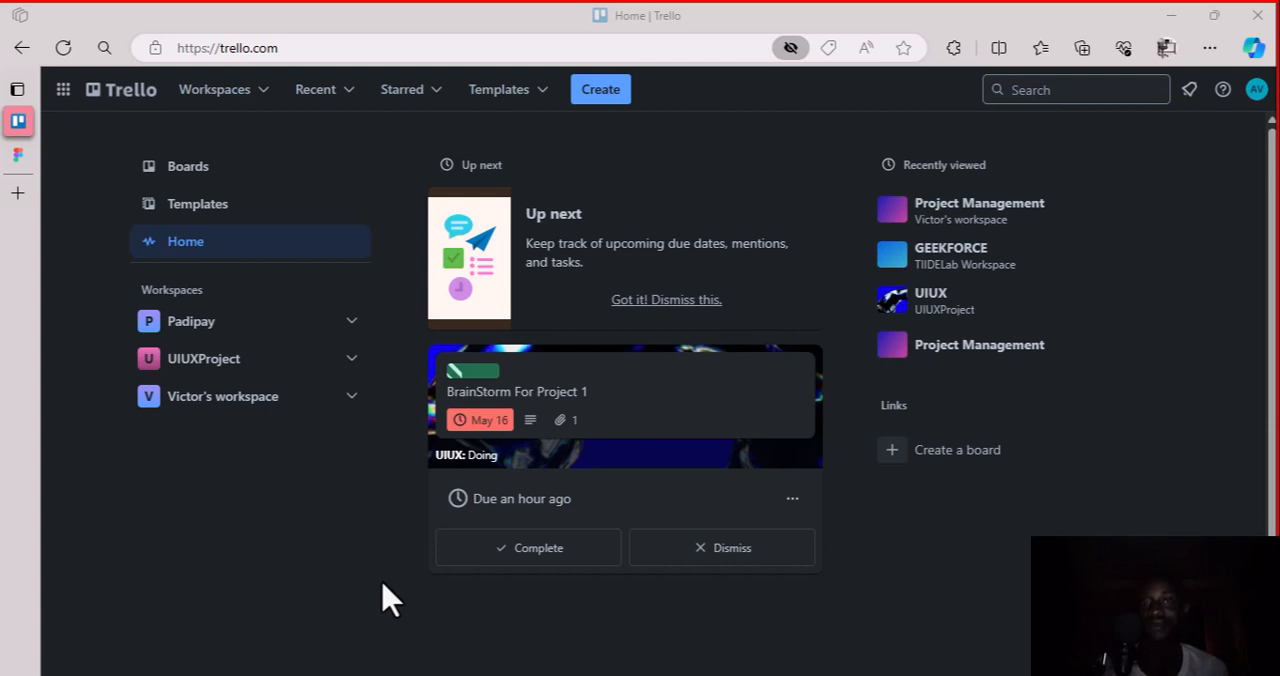
click(609, 97)
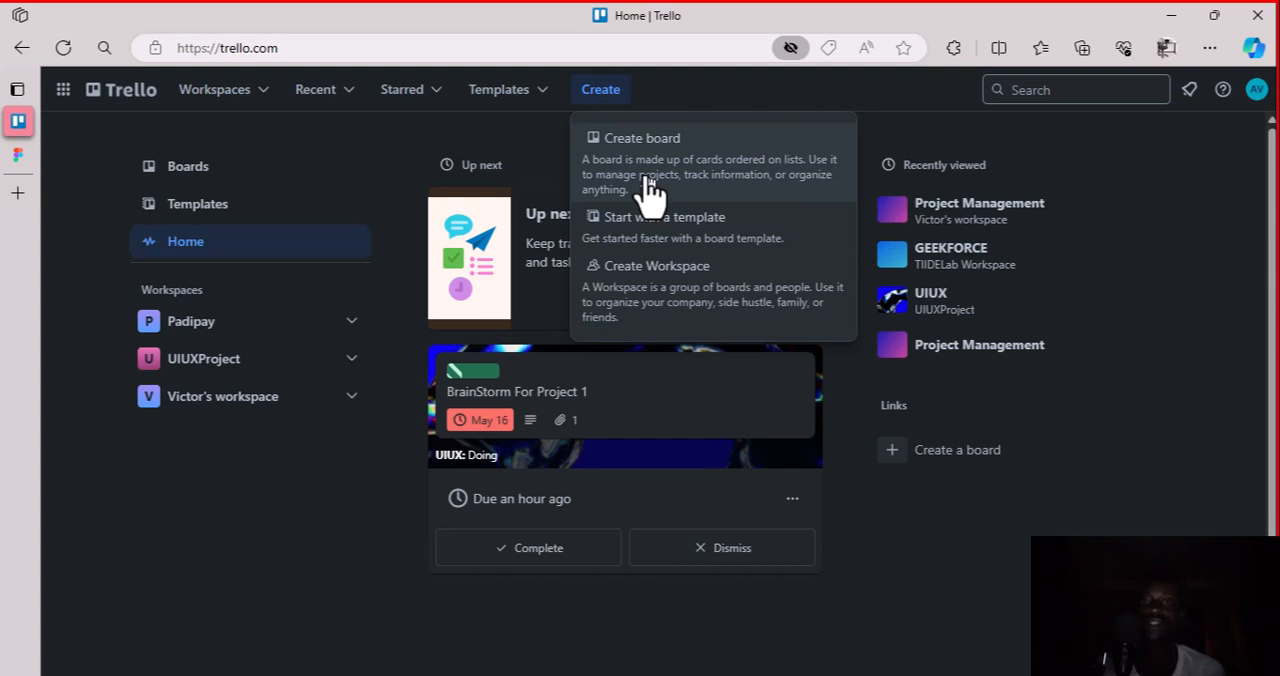
click(657, 306)
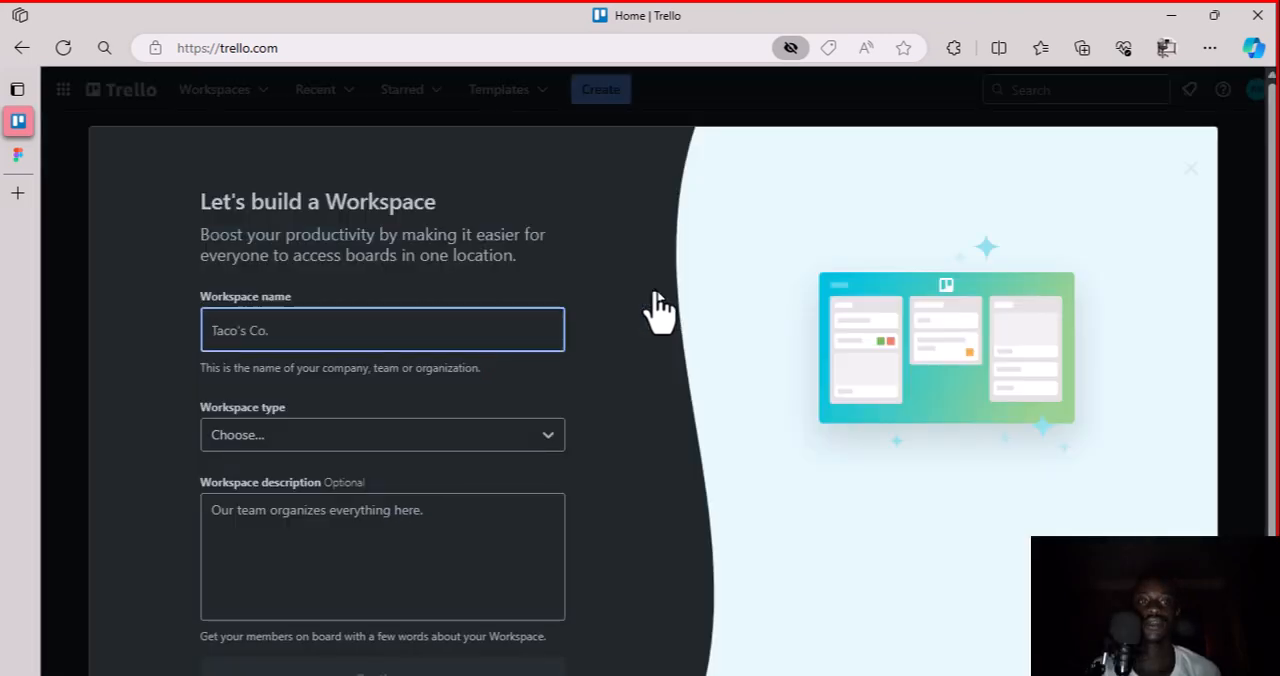
Name the Workspace "Mobile App Design" and set its type to Engineering-IT
click(428, 329)
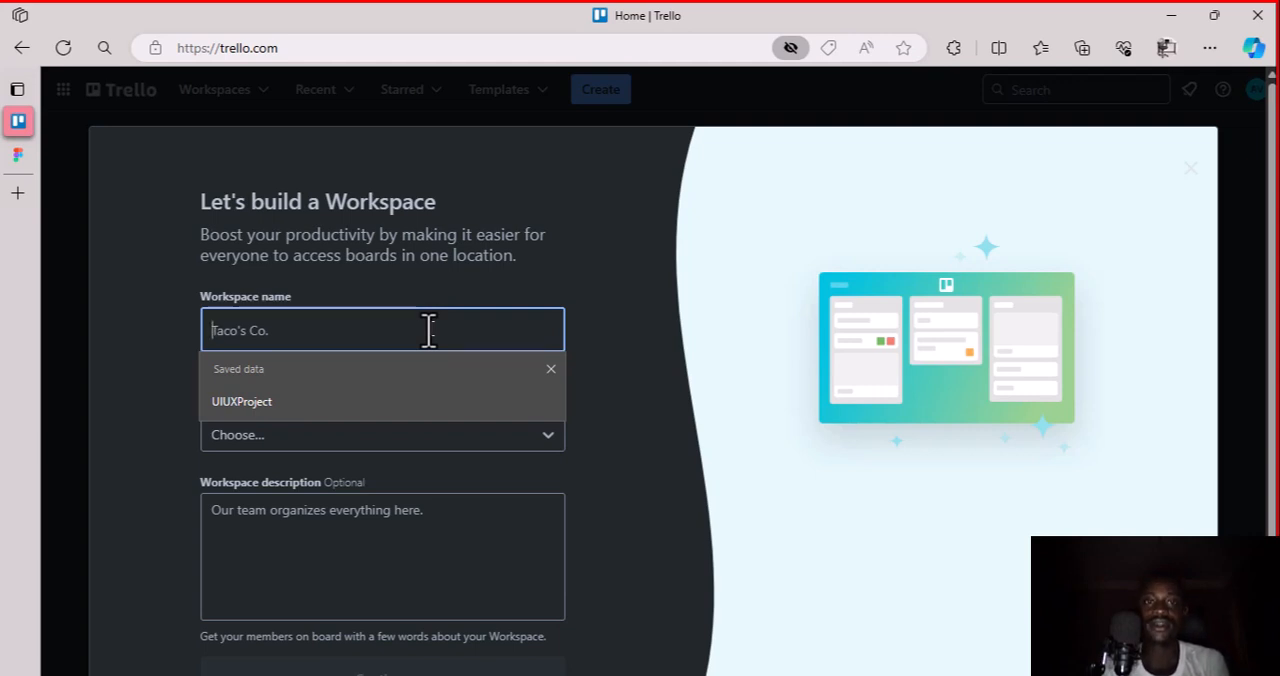
key(Escape)
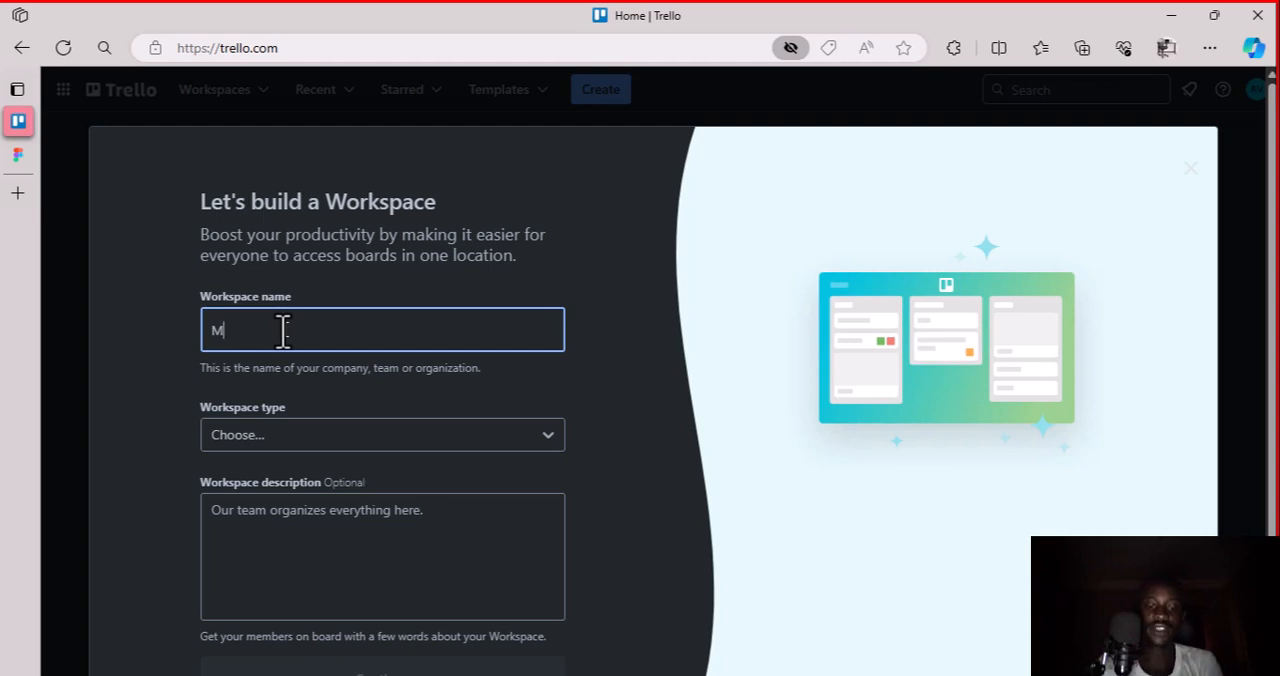
text(ob)
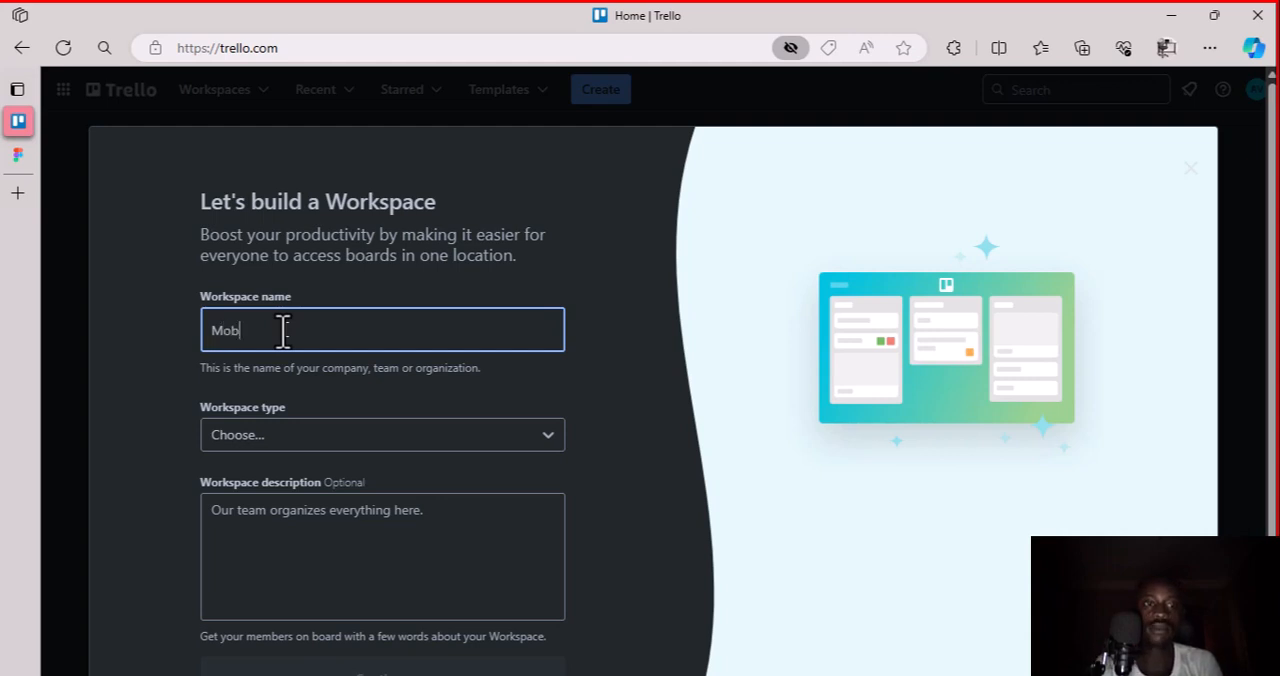
text(ile App Design)
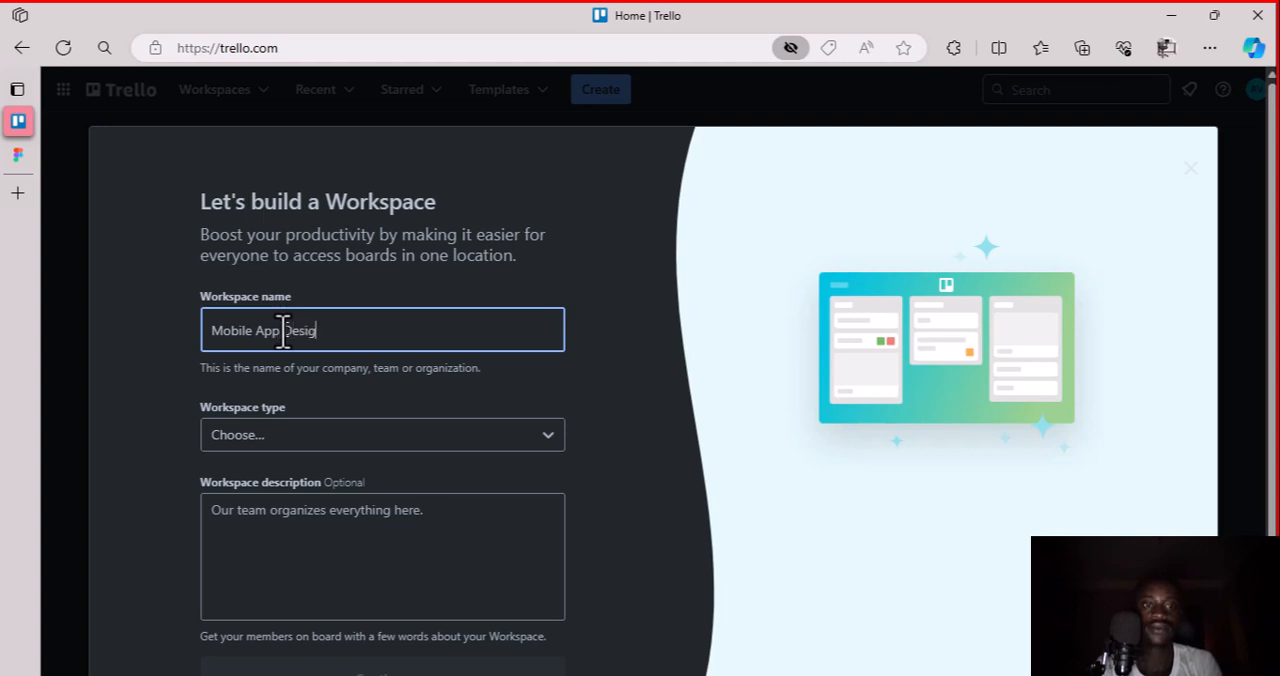
click(330, 440)
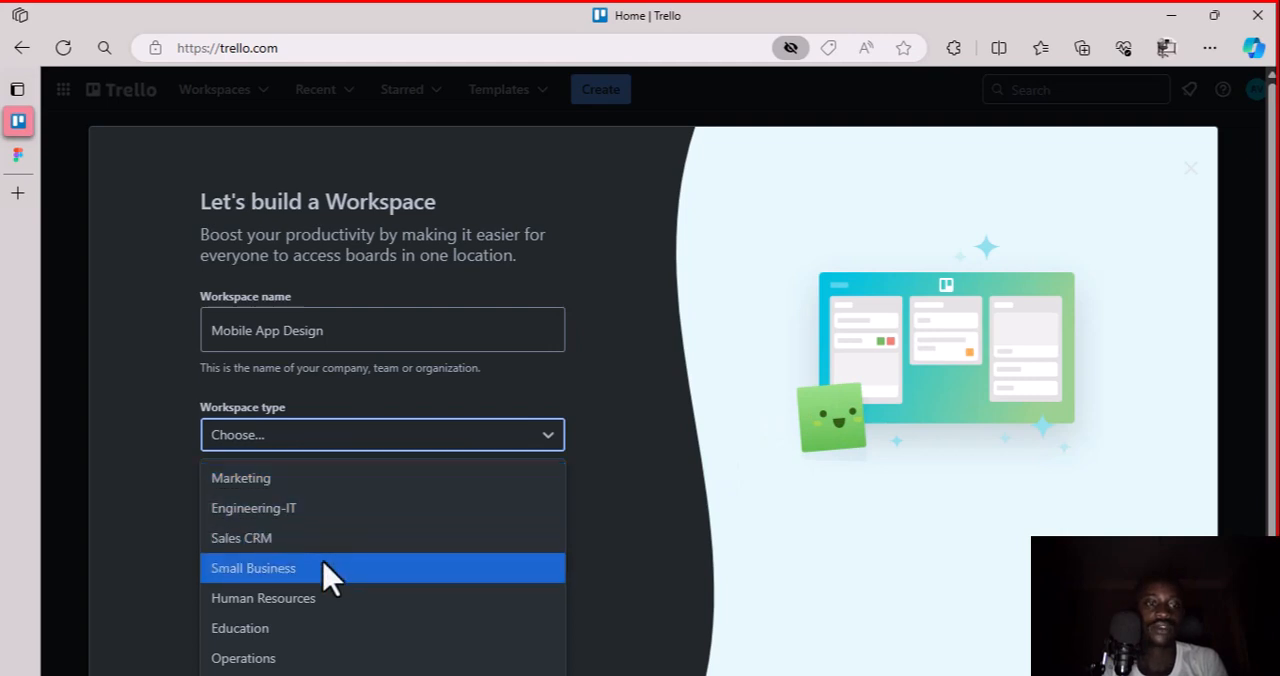
click(311, 510)
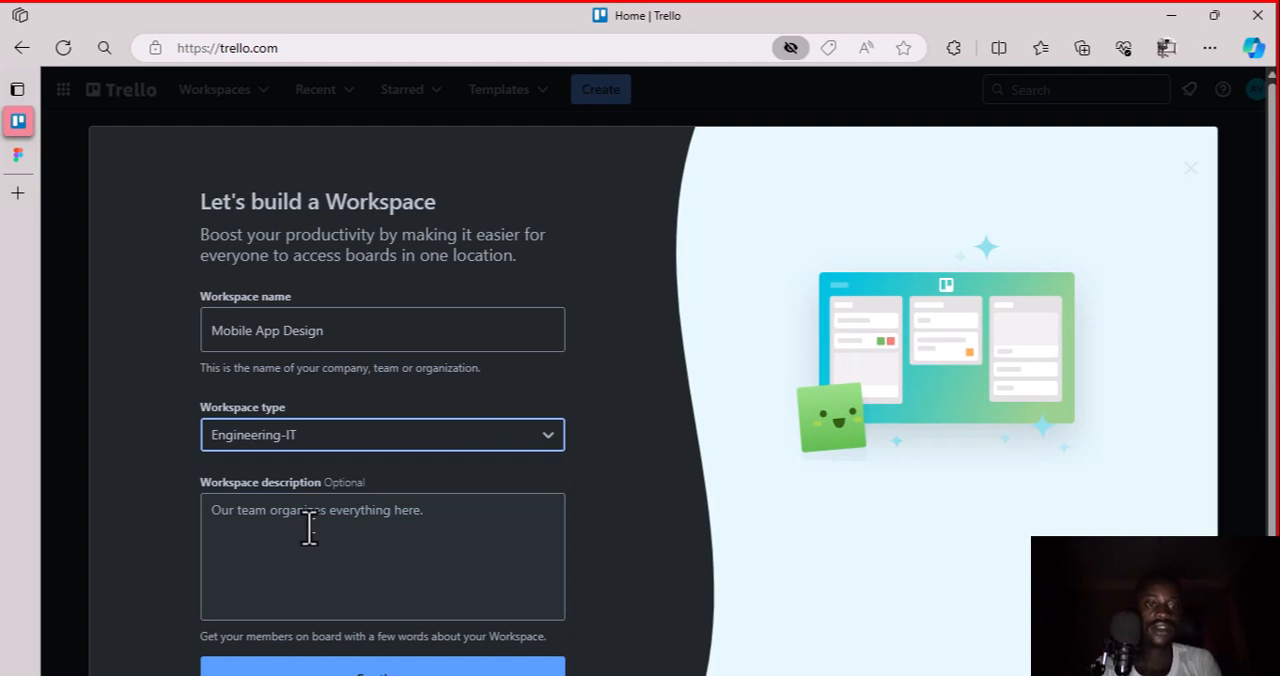
Enter the Workspace description "The first project for the 3-month UIUX Design Masterclass." and continue to the team invitation
click(310, 522)
scroll(310, 528, down, 1)
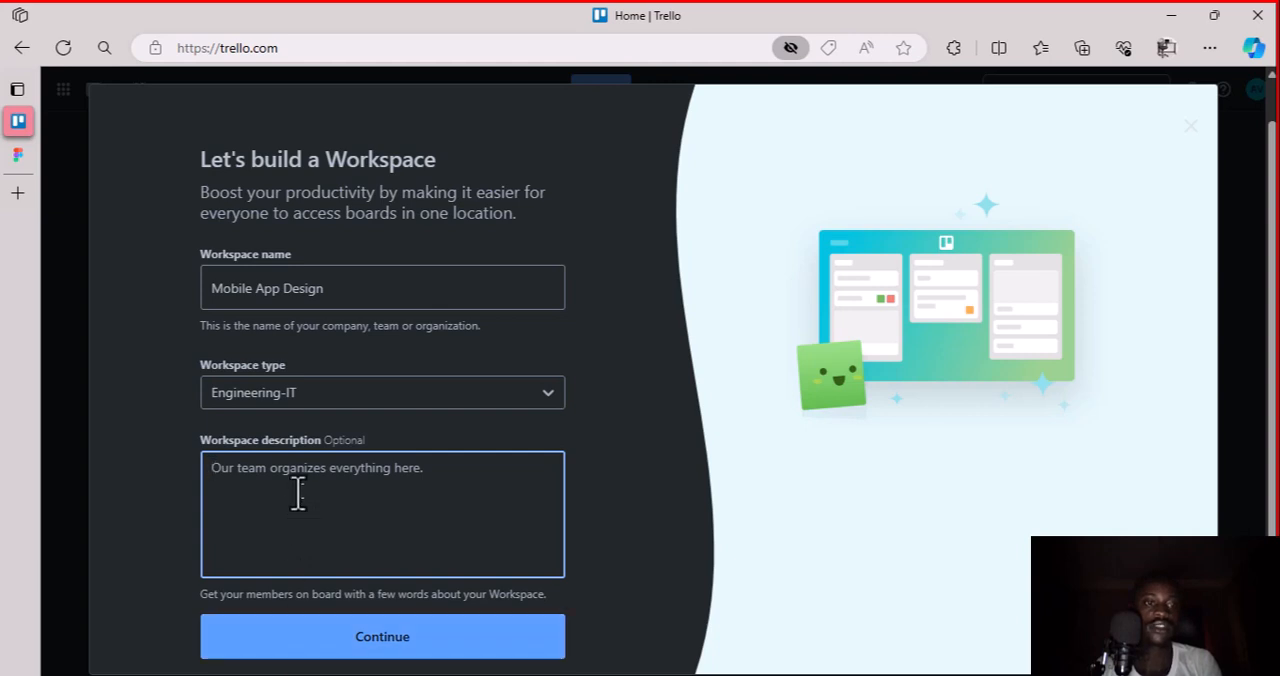
text(The f)
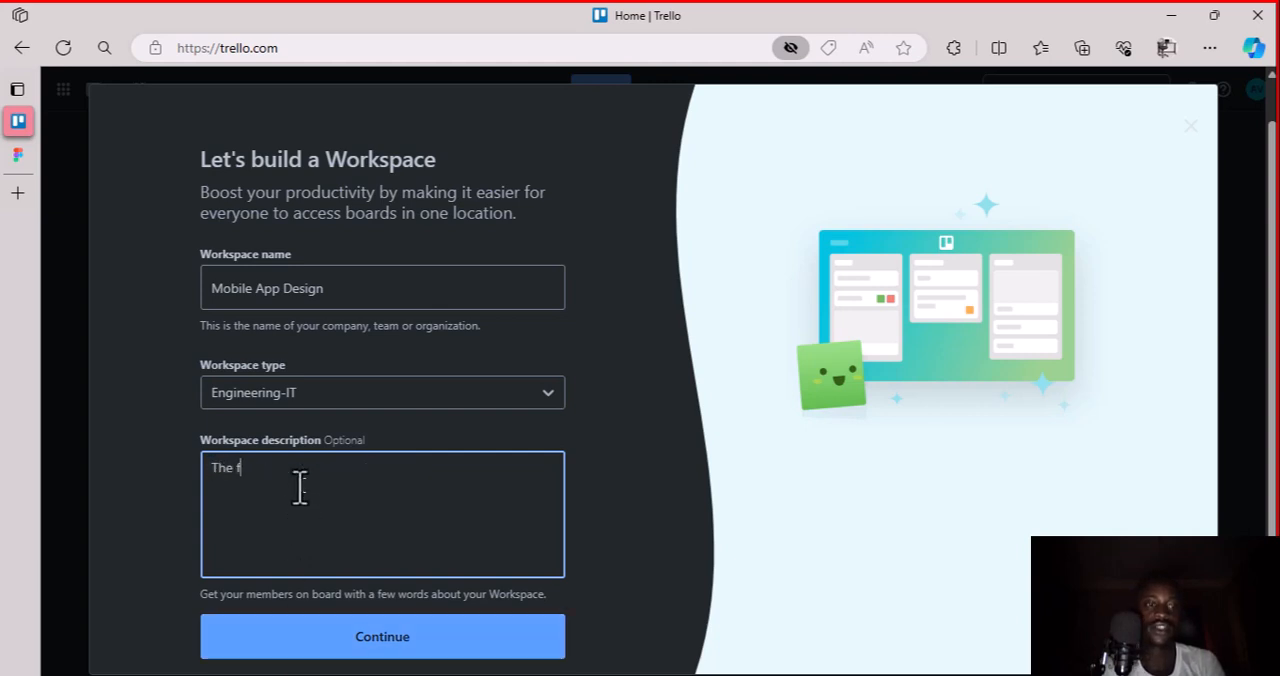
text(irst posts)
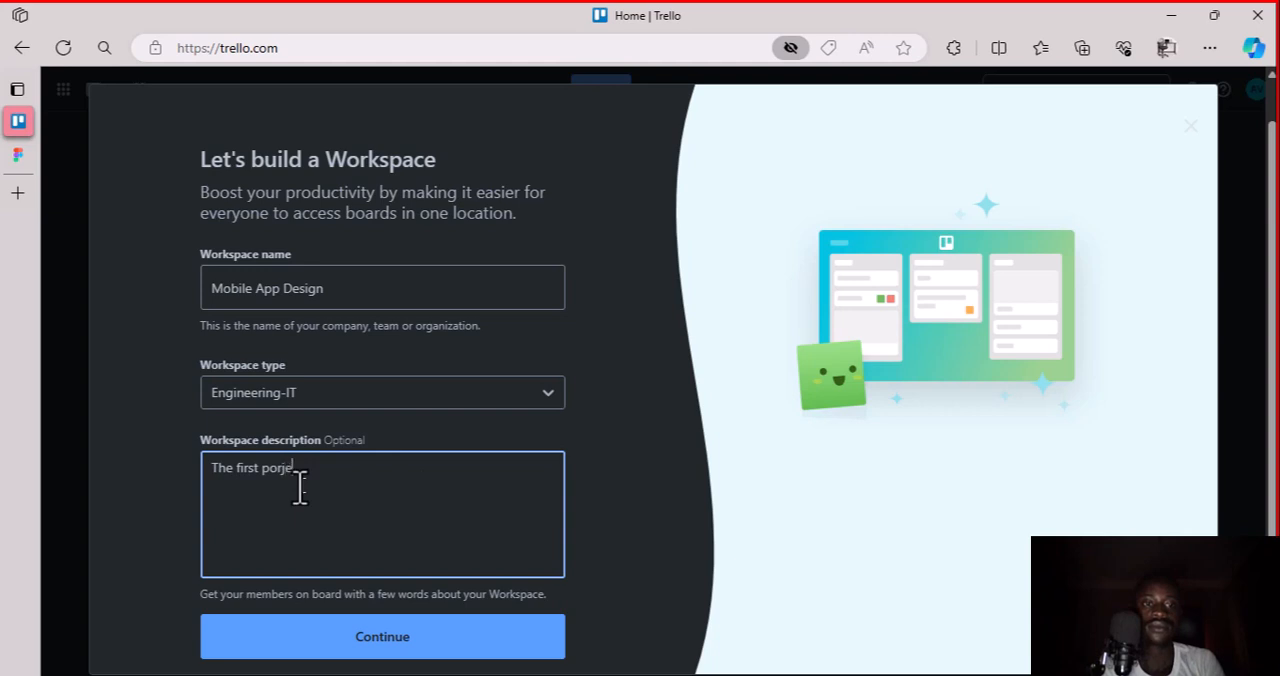
key(BackSpace)
key(BackSpace)
key(BackSpace)
key(BackSpace)
text(roject fot the)
key(BackSpace)
key(BackSpace)
key(BackSpace)
key(BackSpace)
key(BackSpace)
text(r the)
text(3-month)
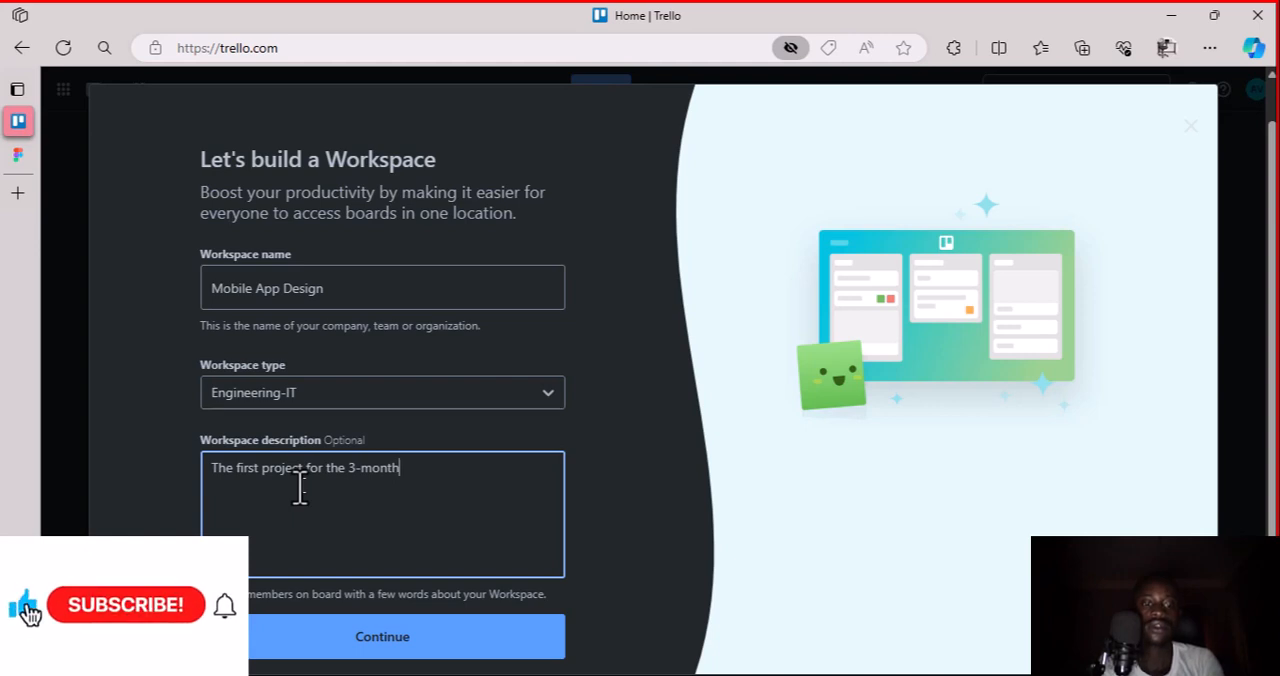
text( UI)
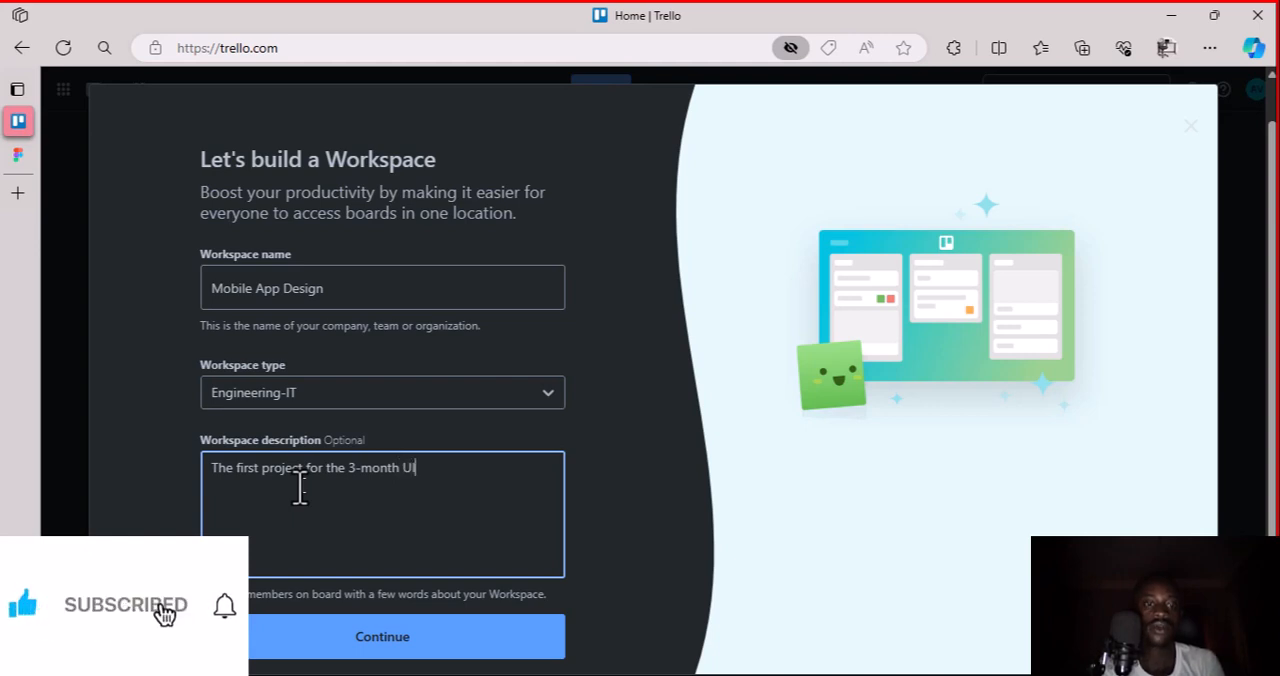
text(UX D)
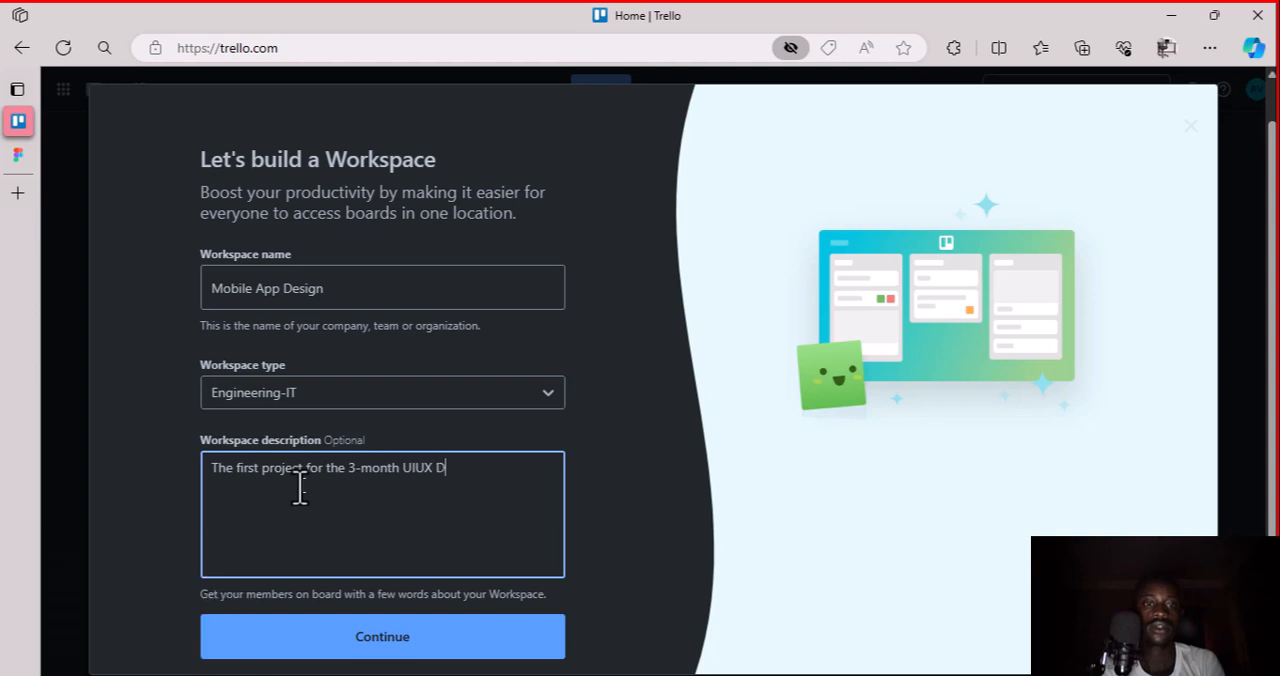
text(esign Master)
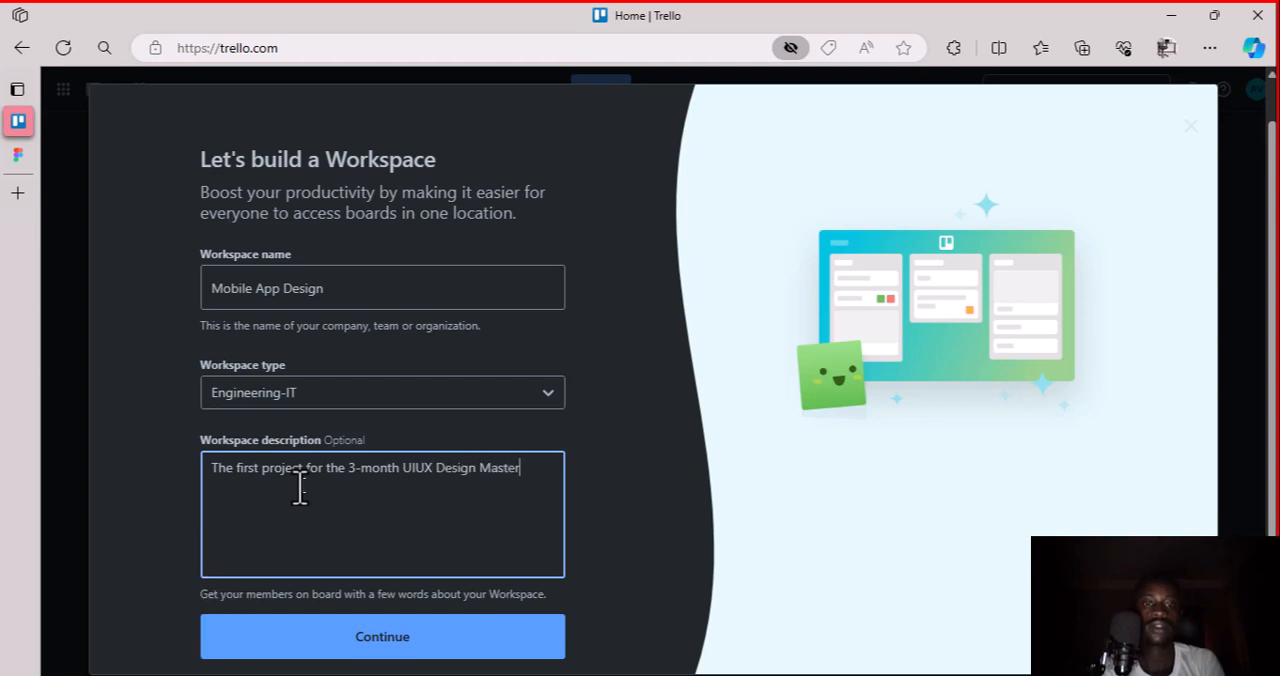
text(class.)
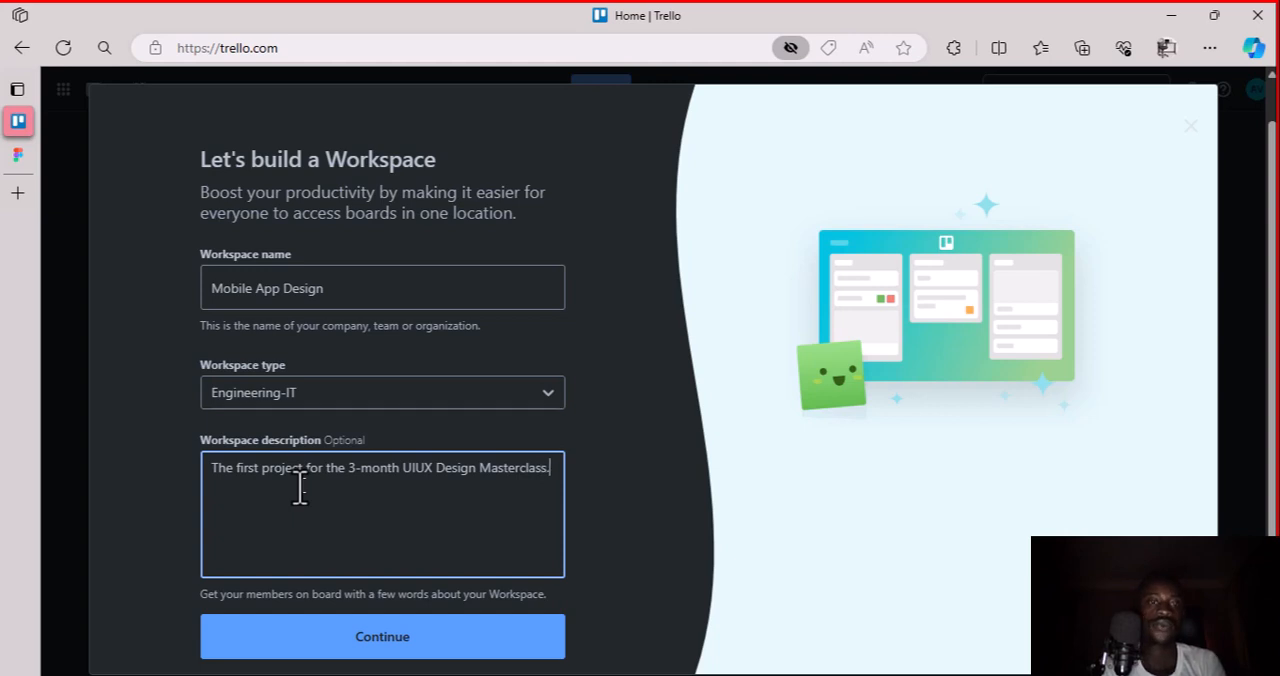
click(298, 652)
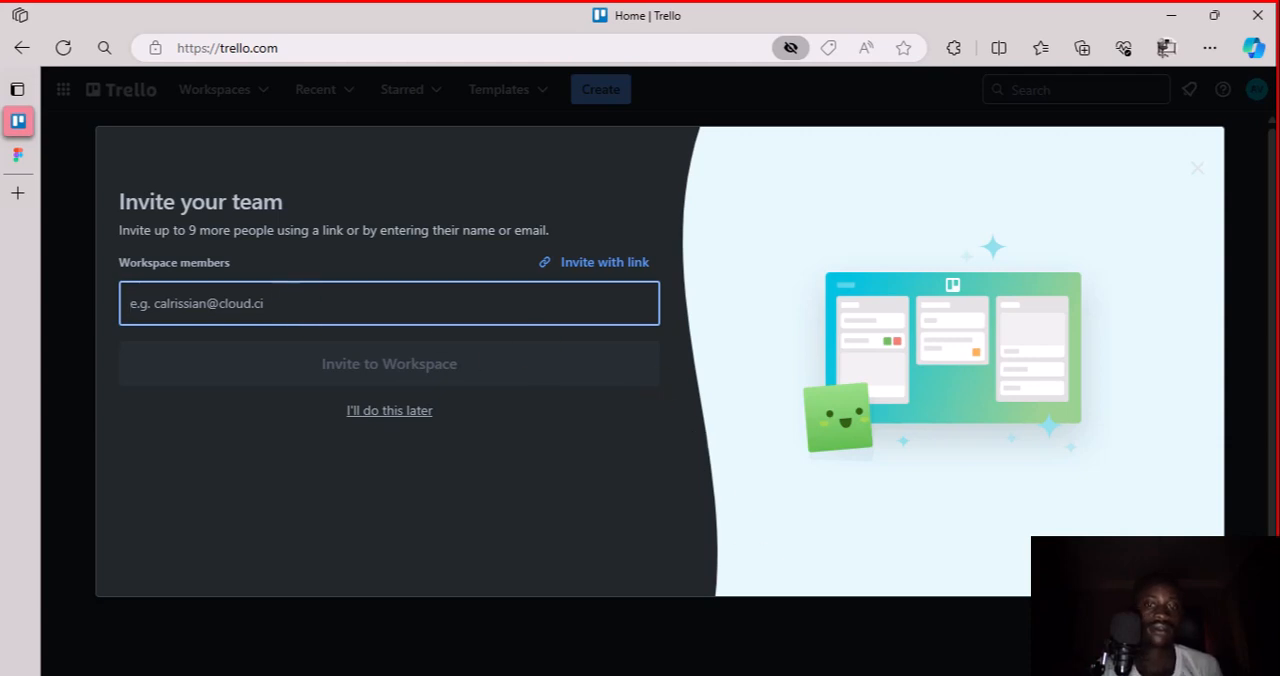
Paste the team member's contact into the Workspace members field and invite them to the Workspace
click(824, 675)
click(265, 303)
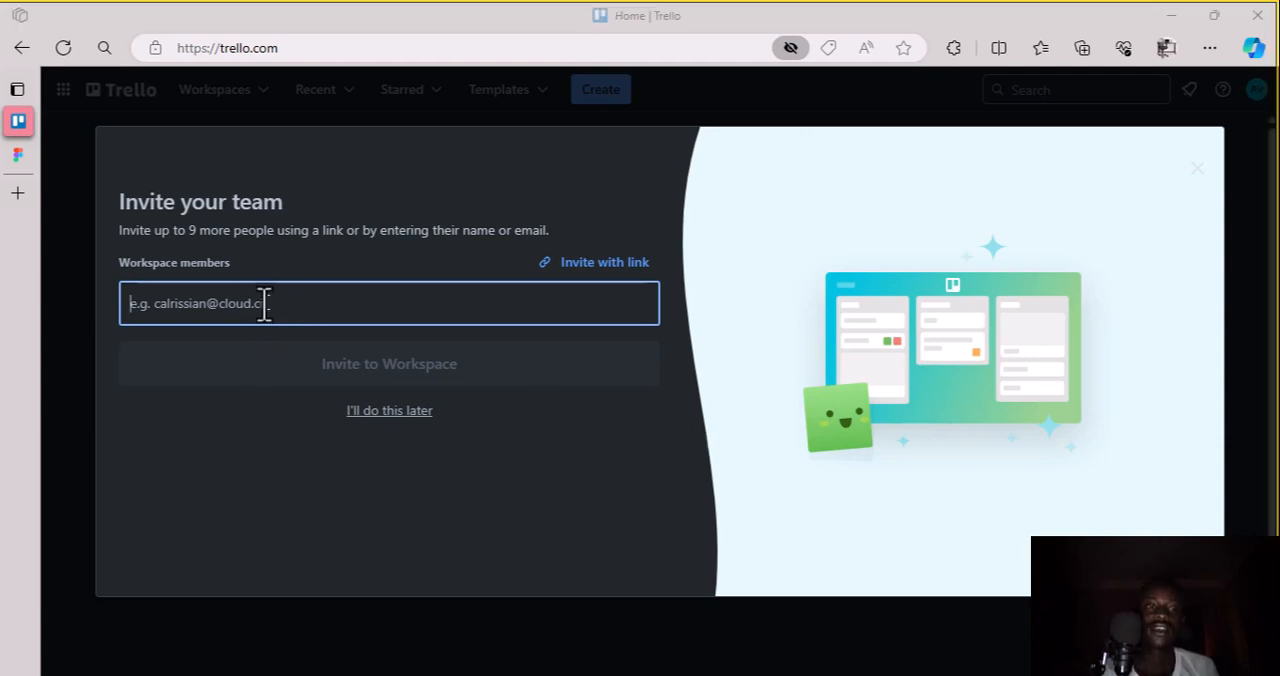
key(ctrl+v)
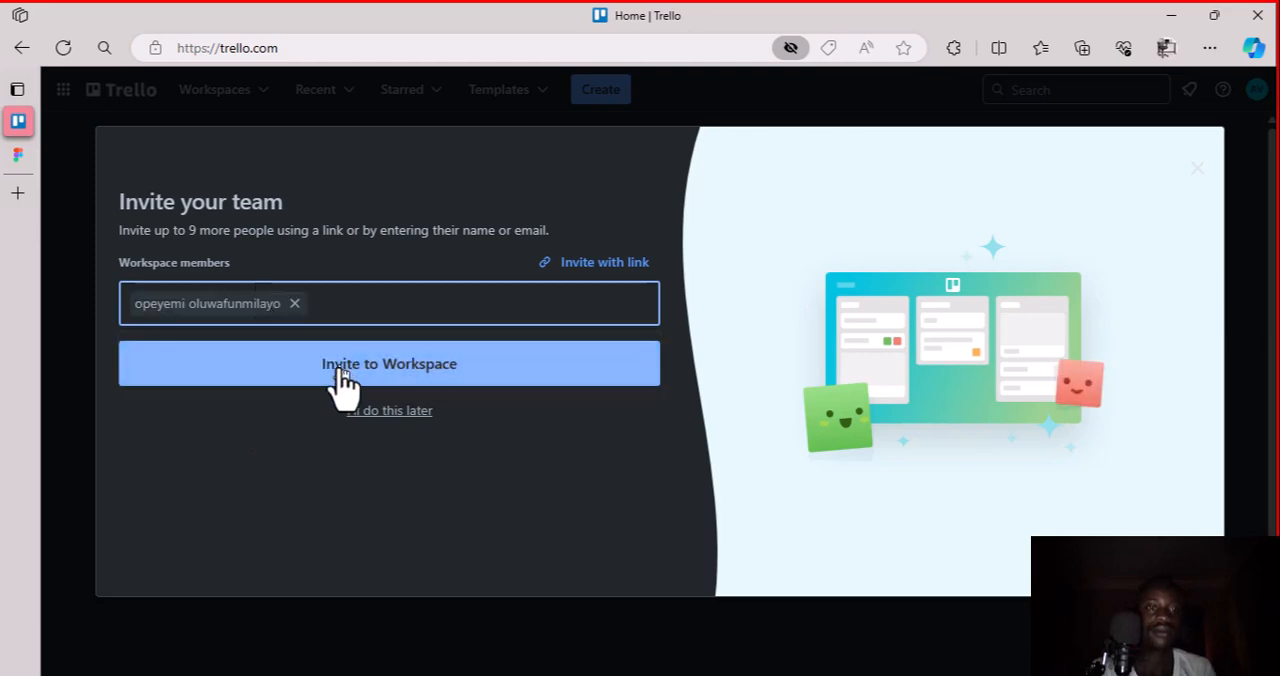
click(341, 374)
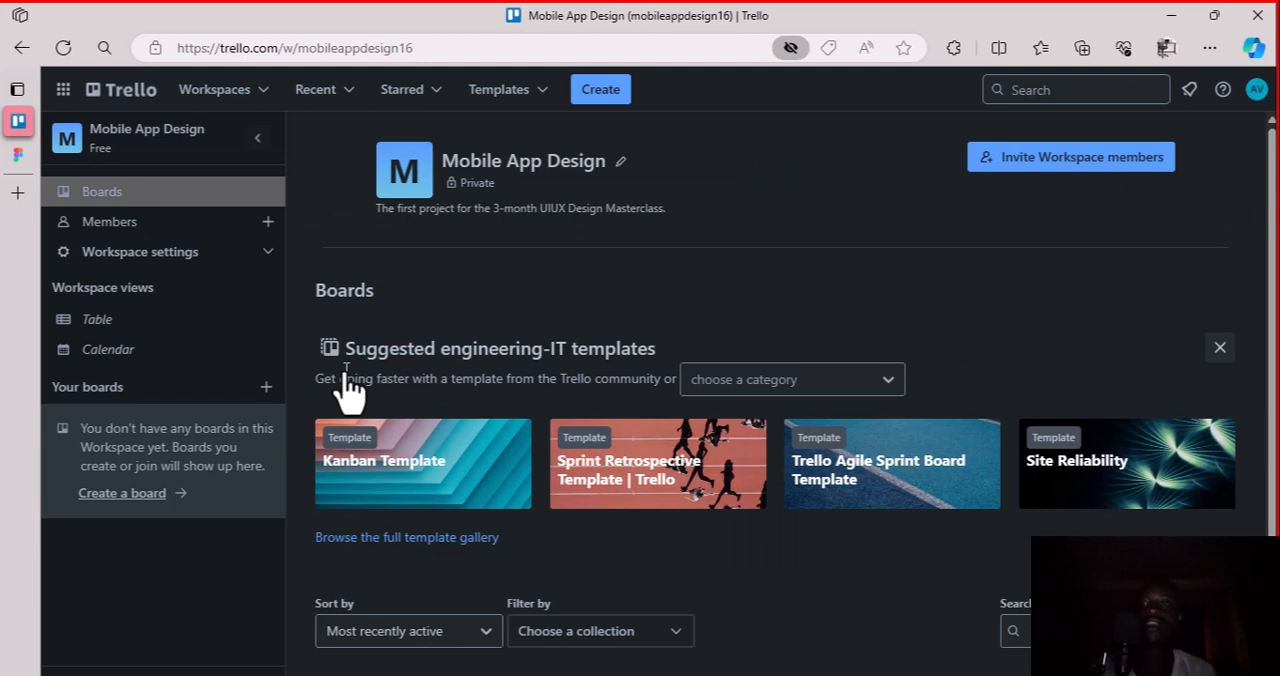
Look over the new Workspace's Boards page, its suggested engineering-IT templates and the available Workspace settings options
scroll(640, 383, down, 1)
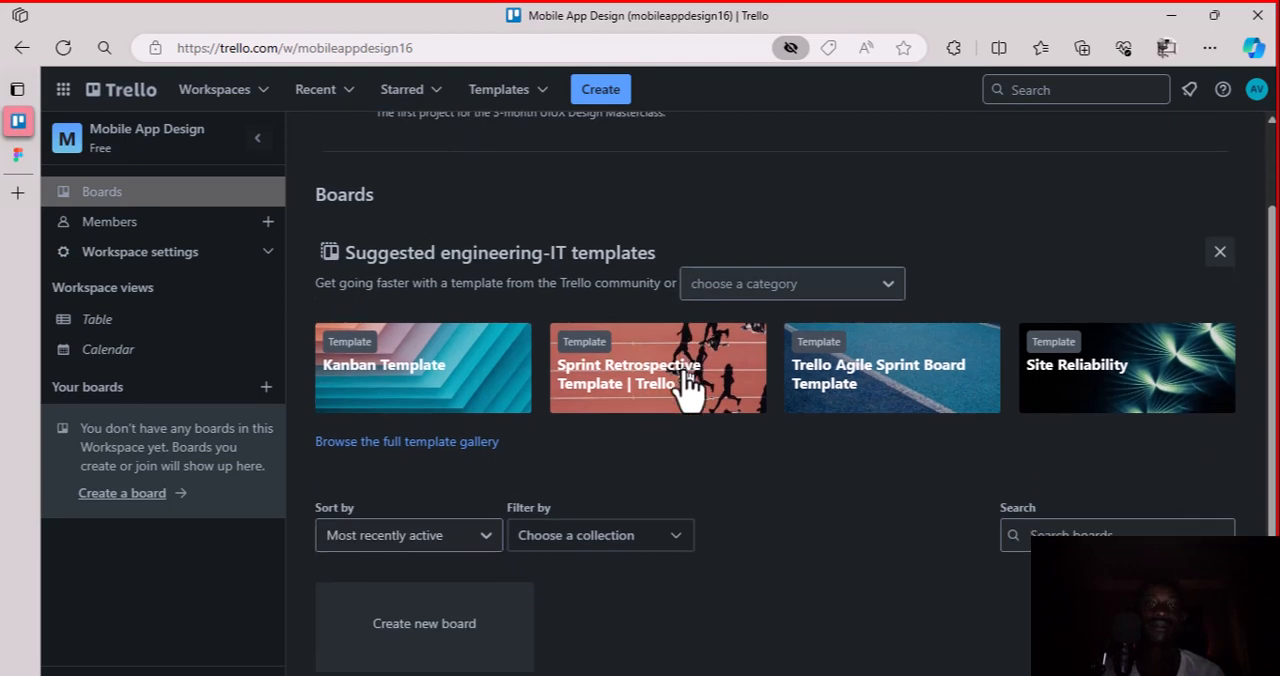
scroll(690, 388, up, 1)
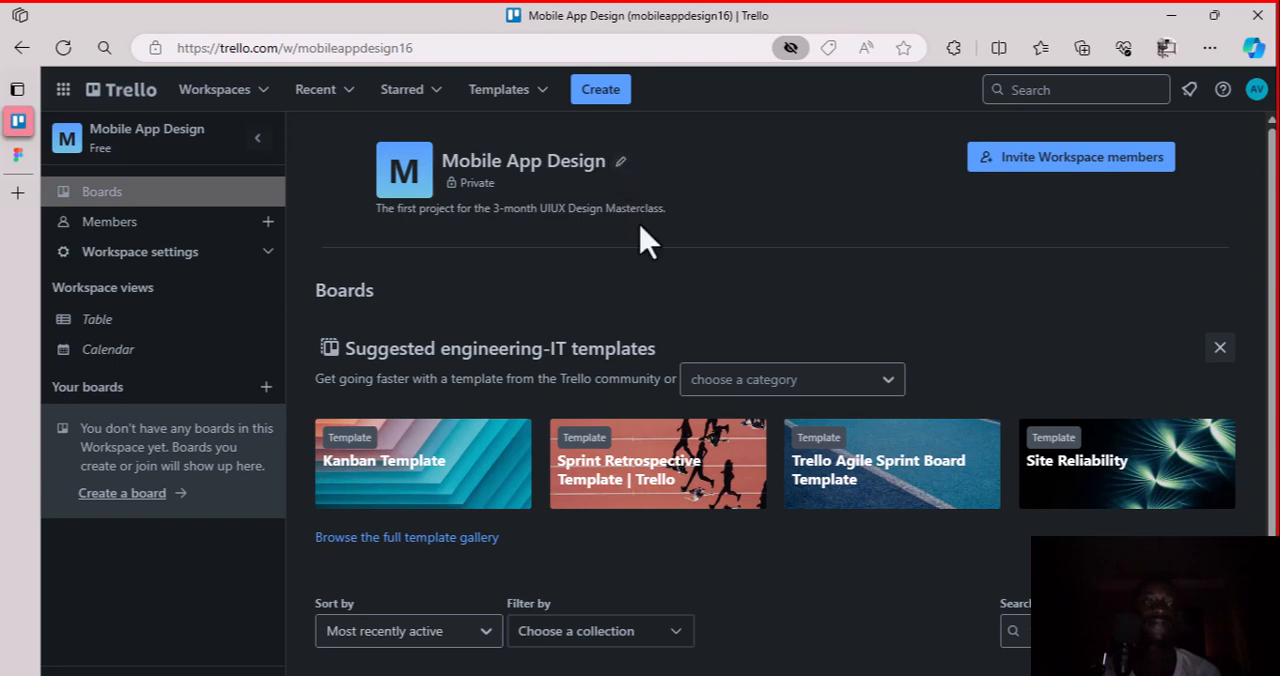
scroll(718, 437, down, 1)
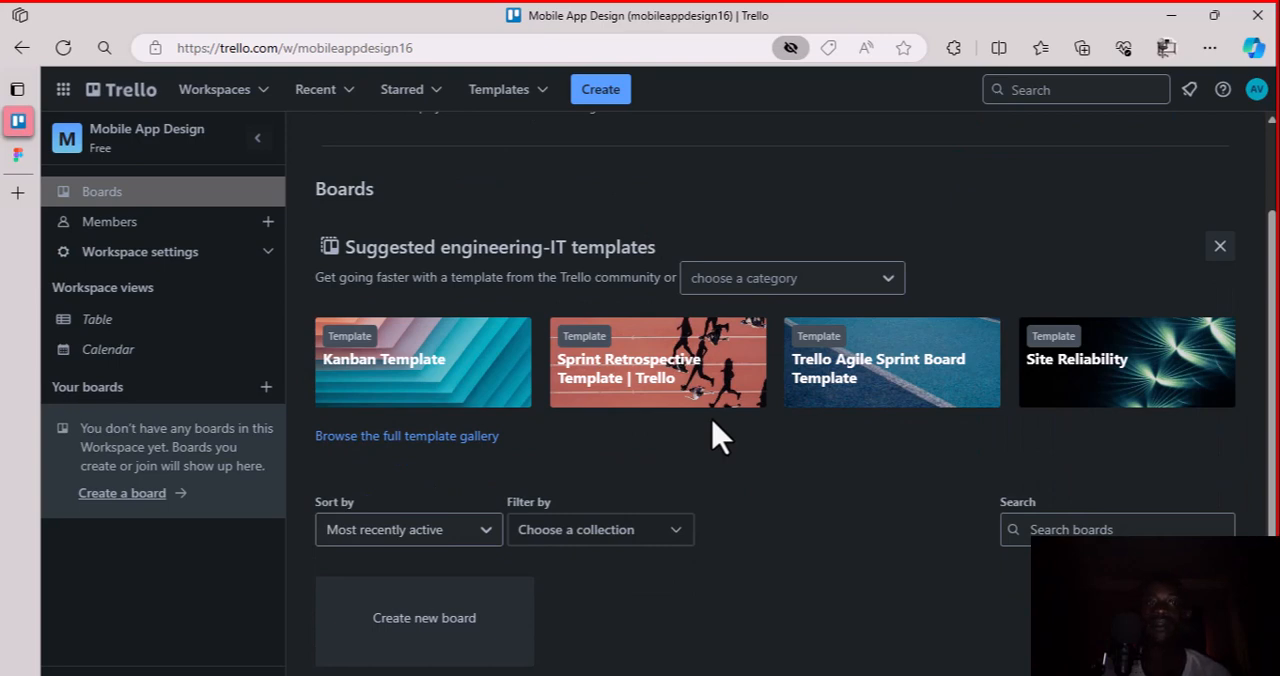
scroll(718, 437, up, 1)
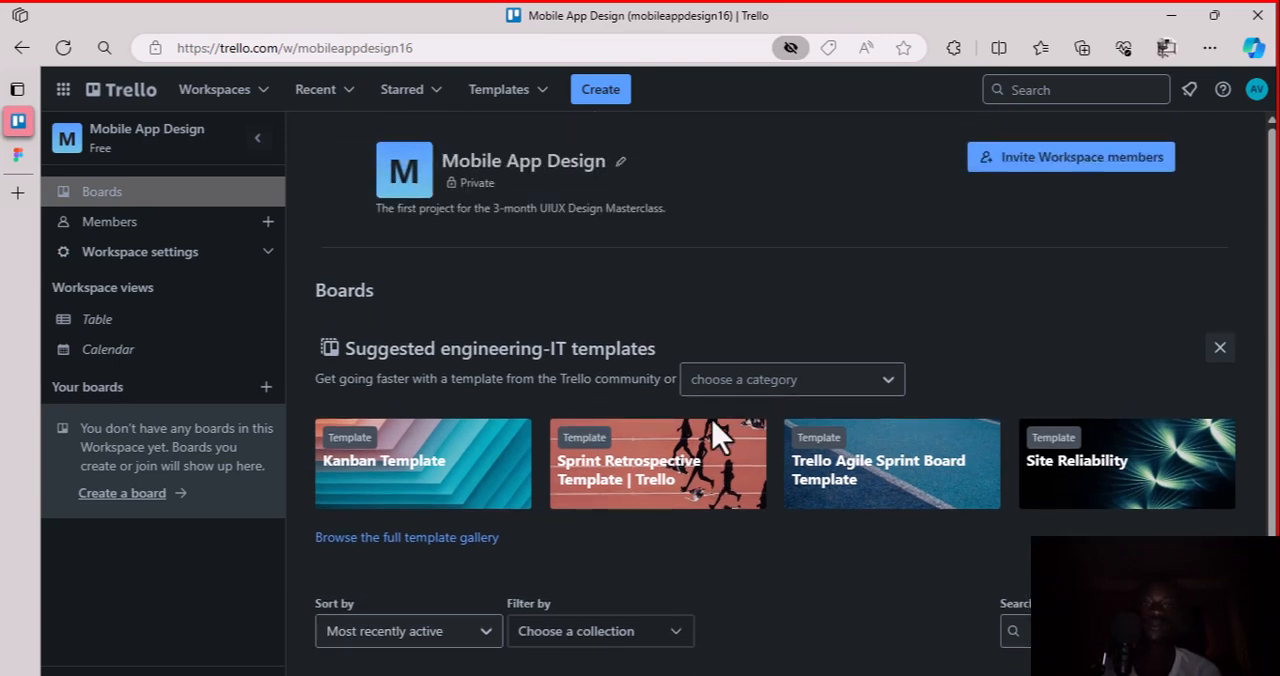
scroll(718, 437, down, 1)
scroll(718, 437, up, 1)
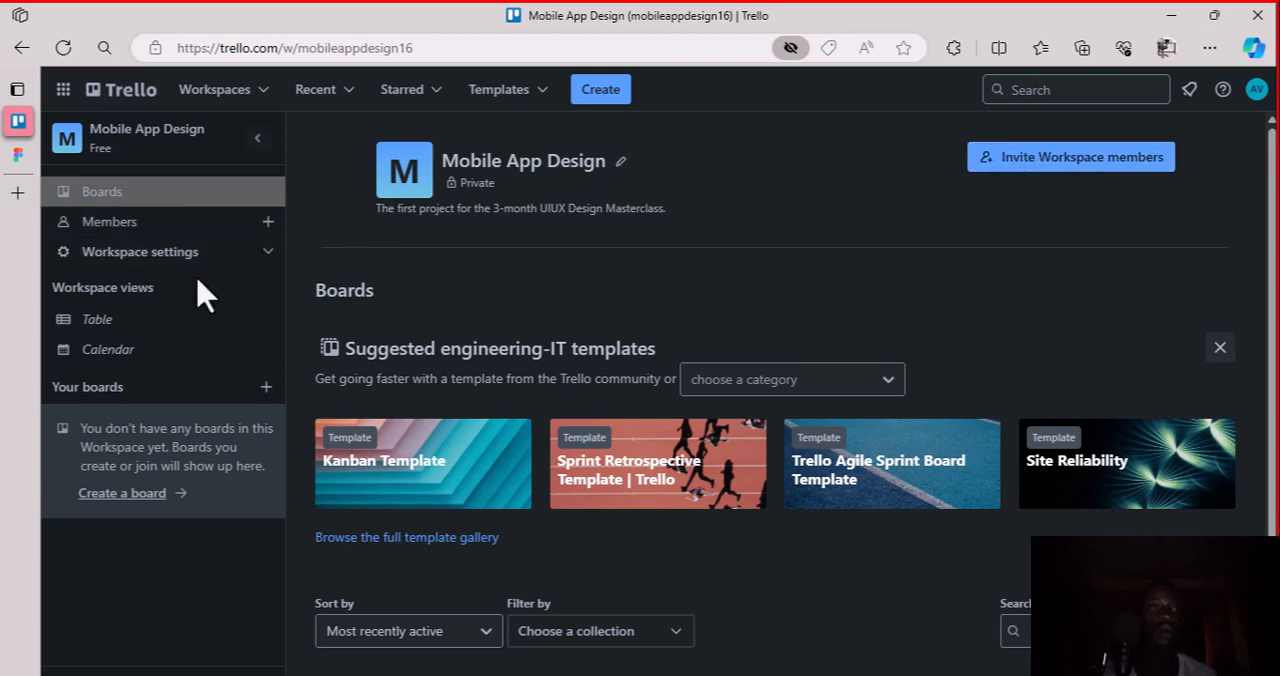
click(269, 256)
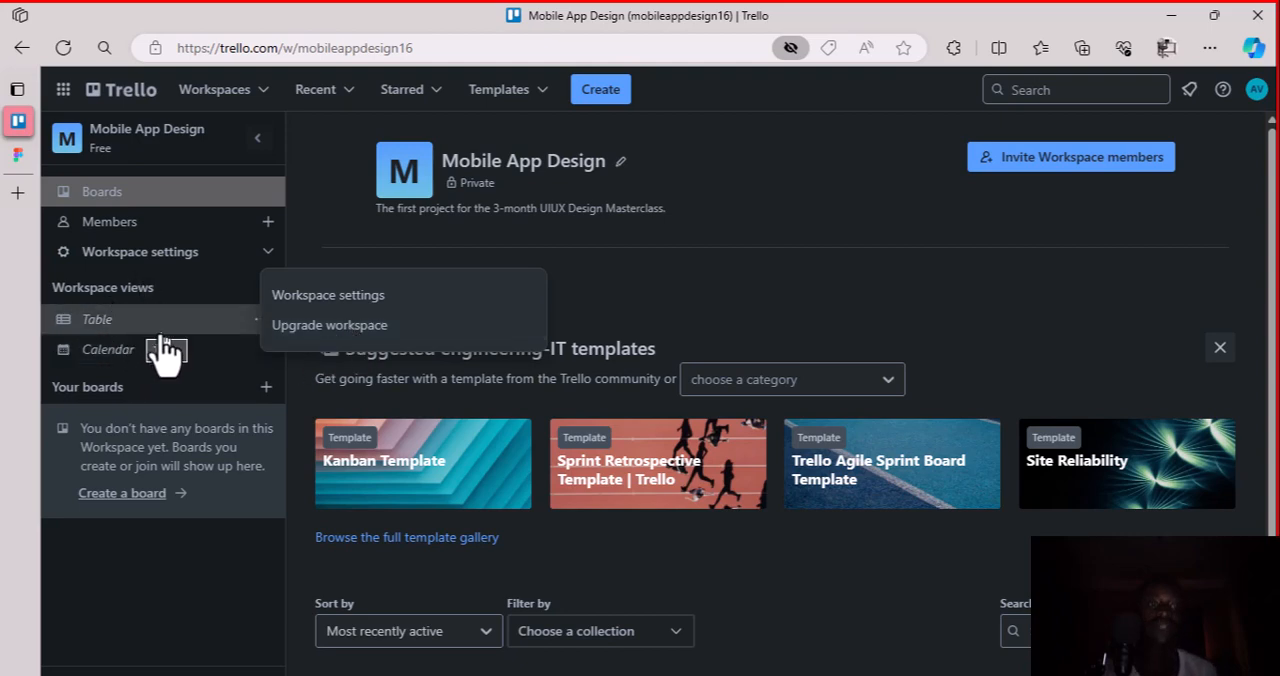
click(128, 286)
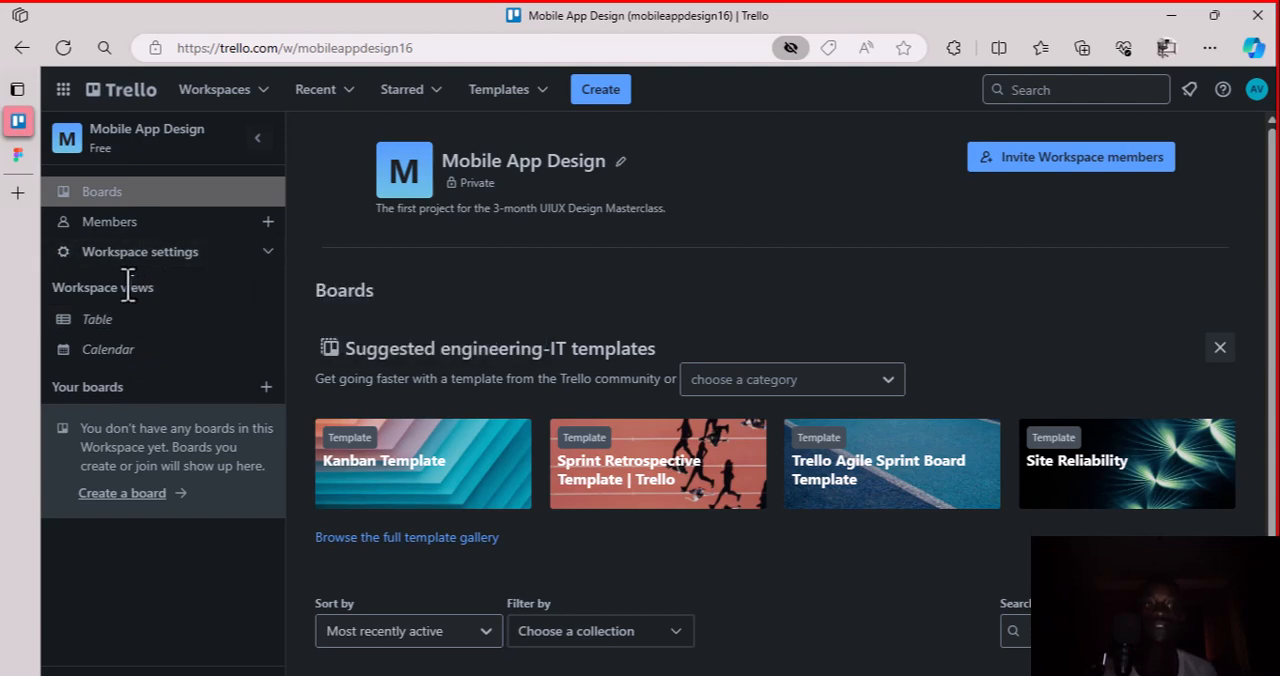
View the Workspace's Table and Calendar views, ending on the Table view
click(124, 327)
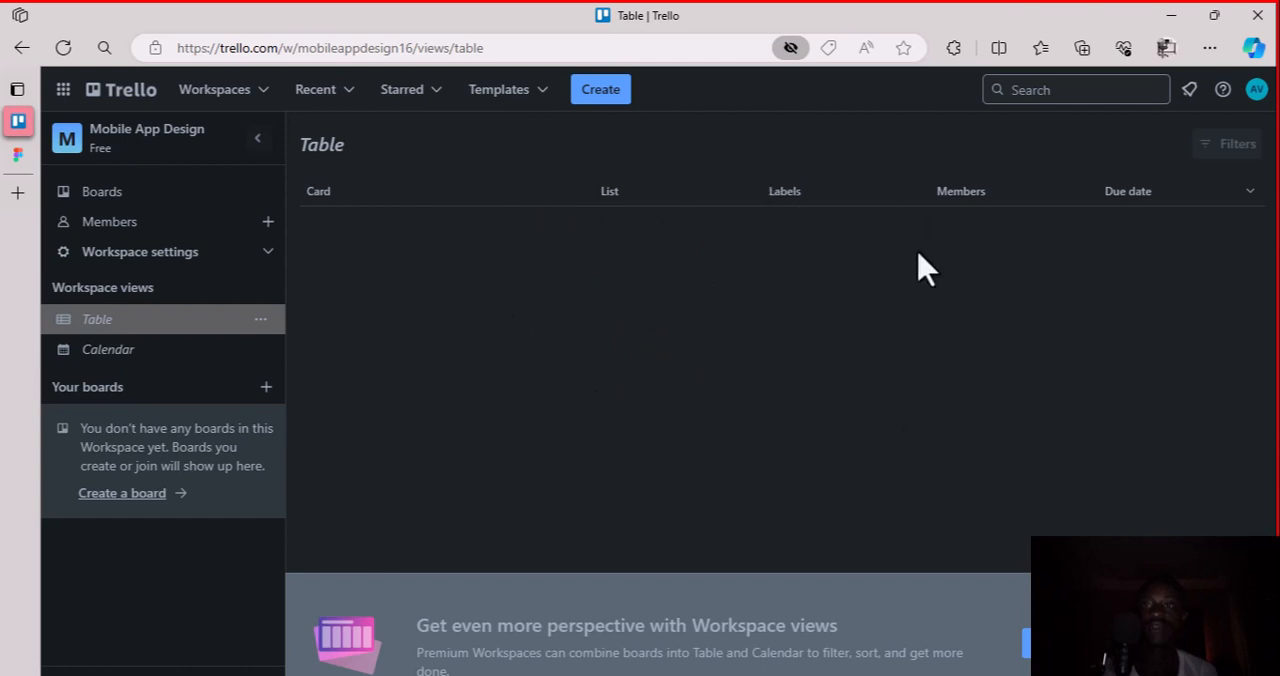
click(165, 360)
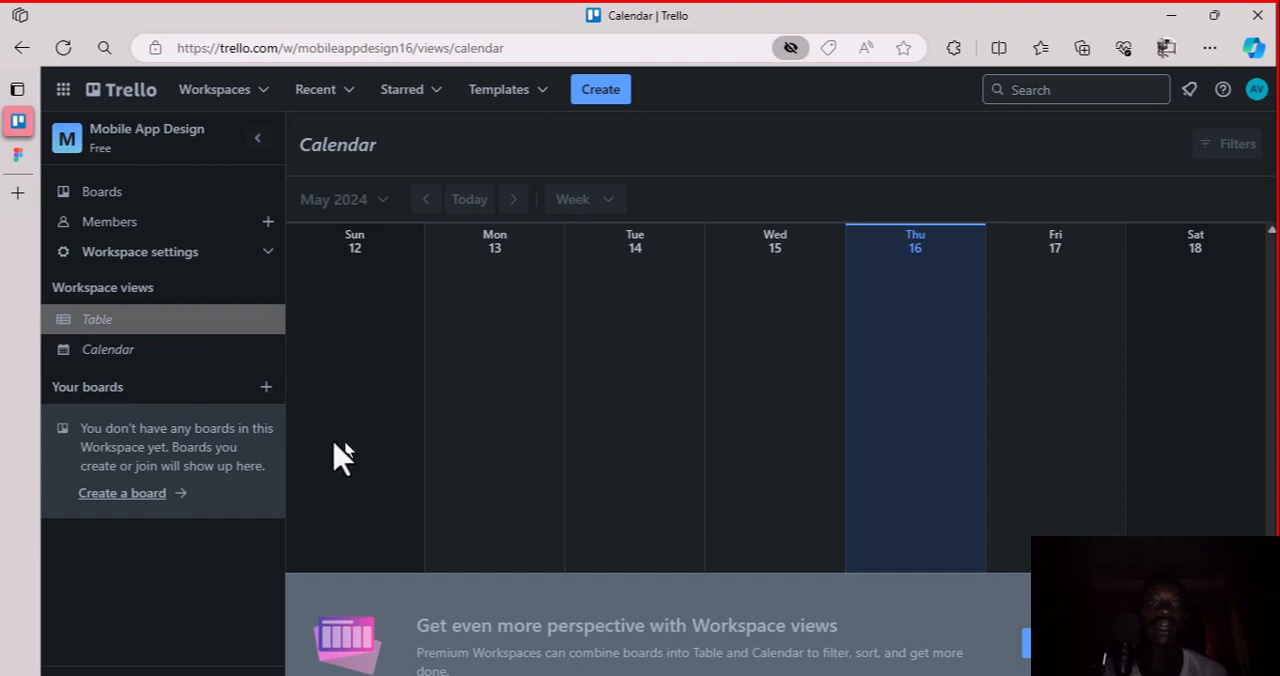
click(131, 322)
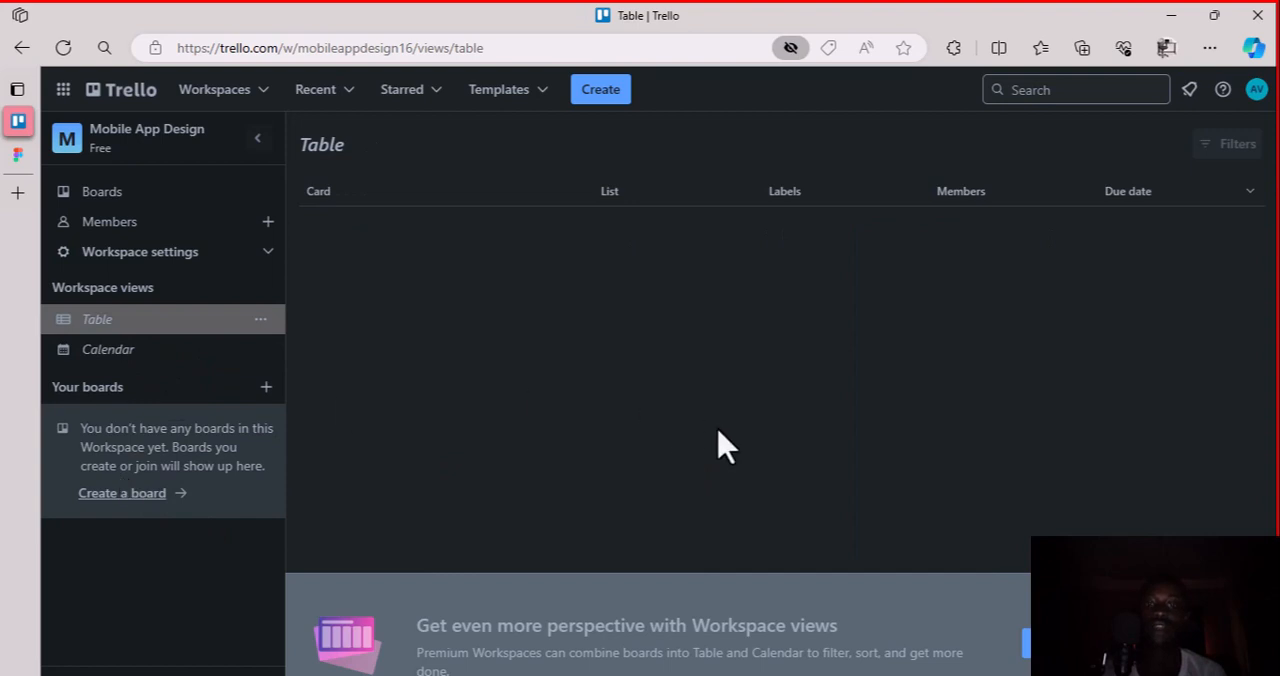
Create a board titled "MobileApp" in the Mobile App Design Workspace
click(122, 493)
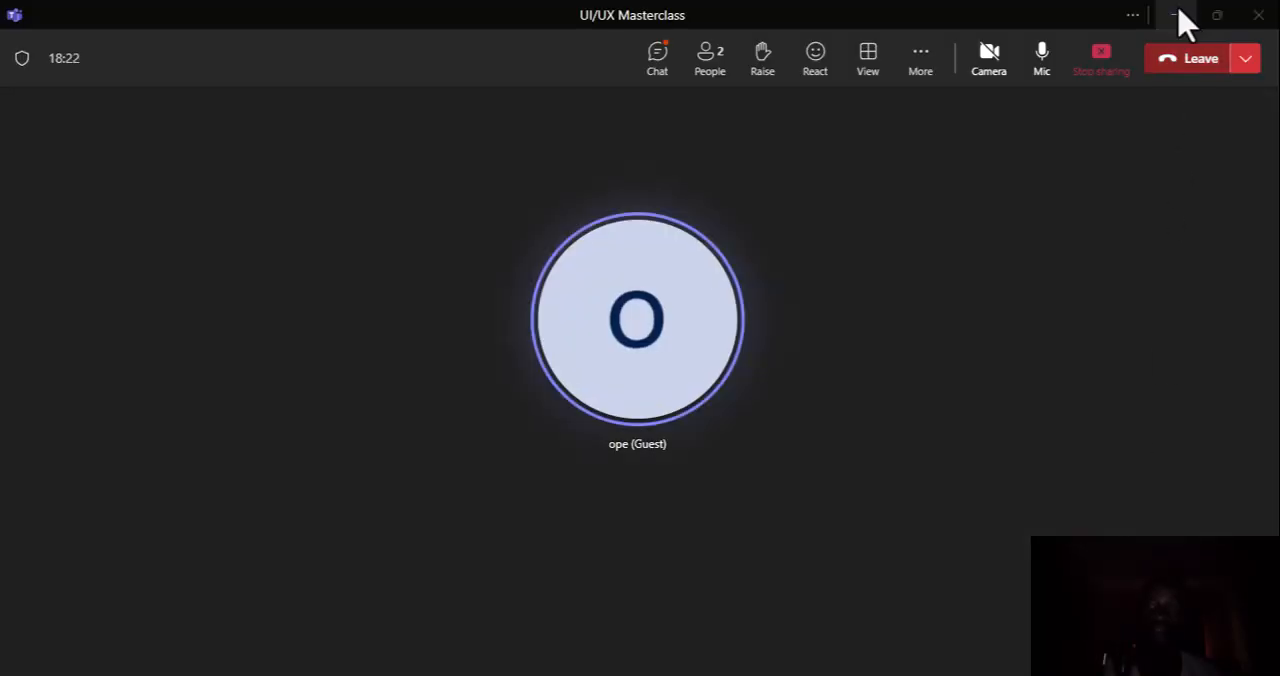
click(1178, 17)
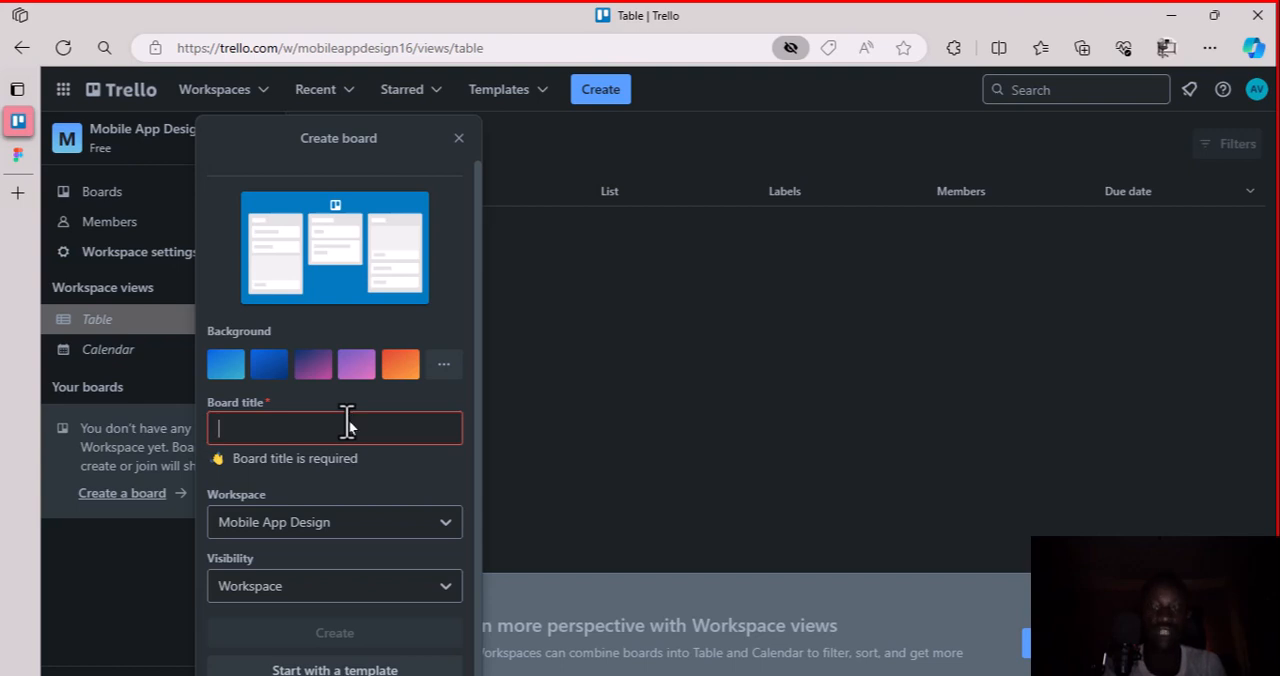
text(Mobi)
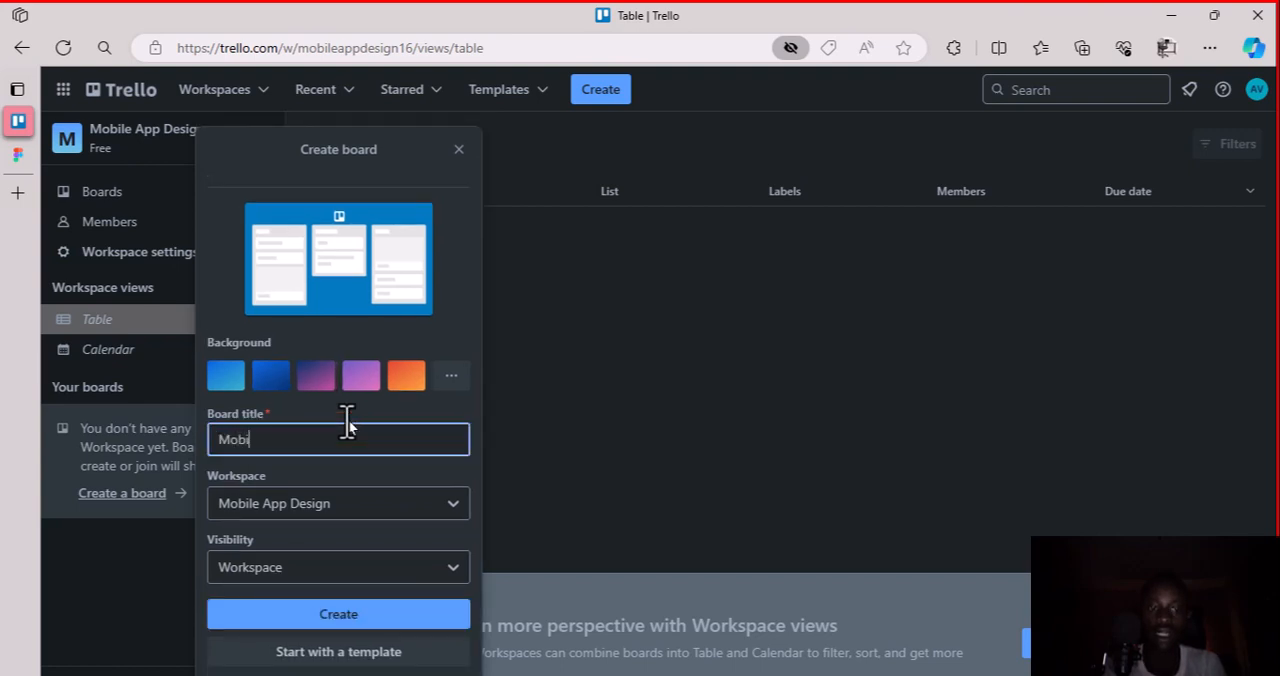
text(leA)
text(pp)
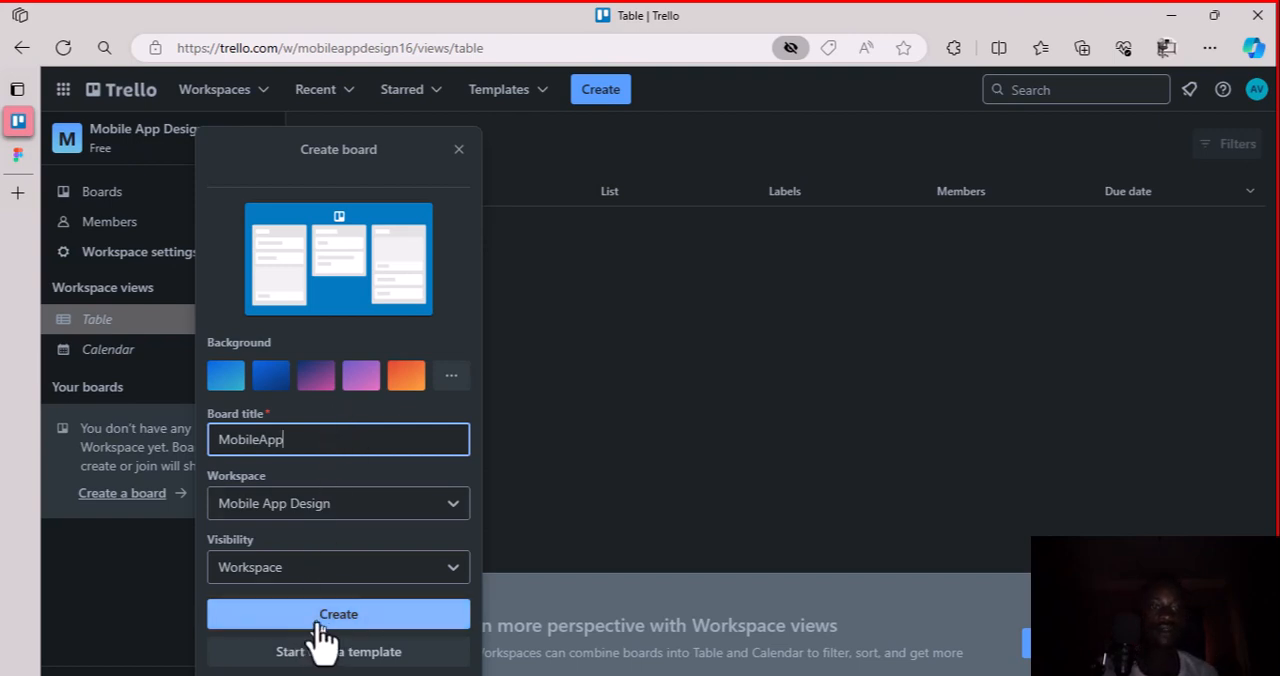
click(365, 625)
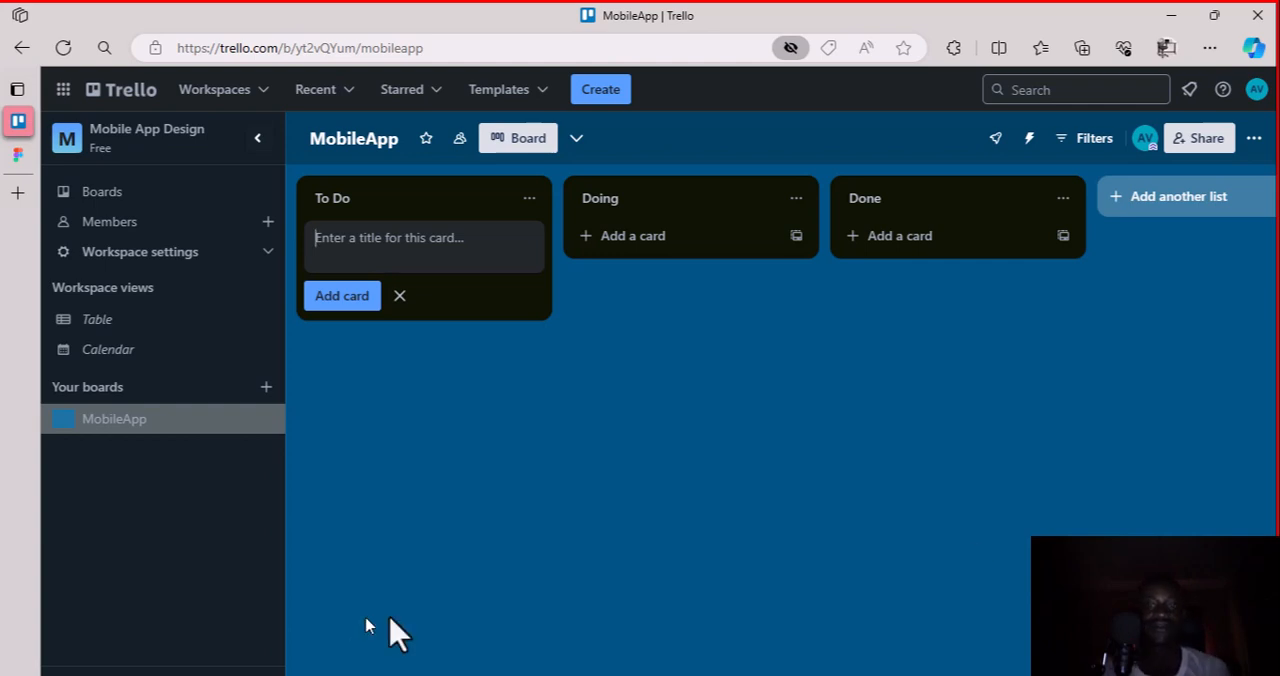
Add the card "Brainstorm on the Mobile App Project." to the To Do list
click(1226, 513)
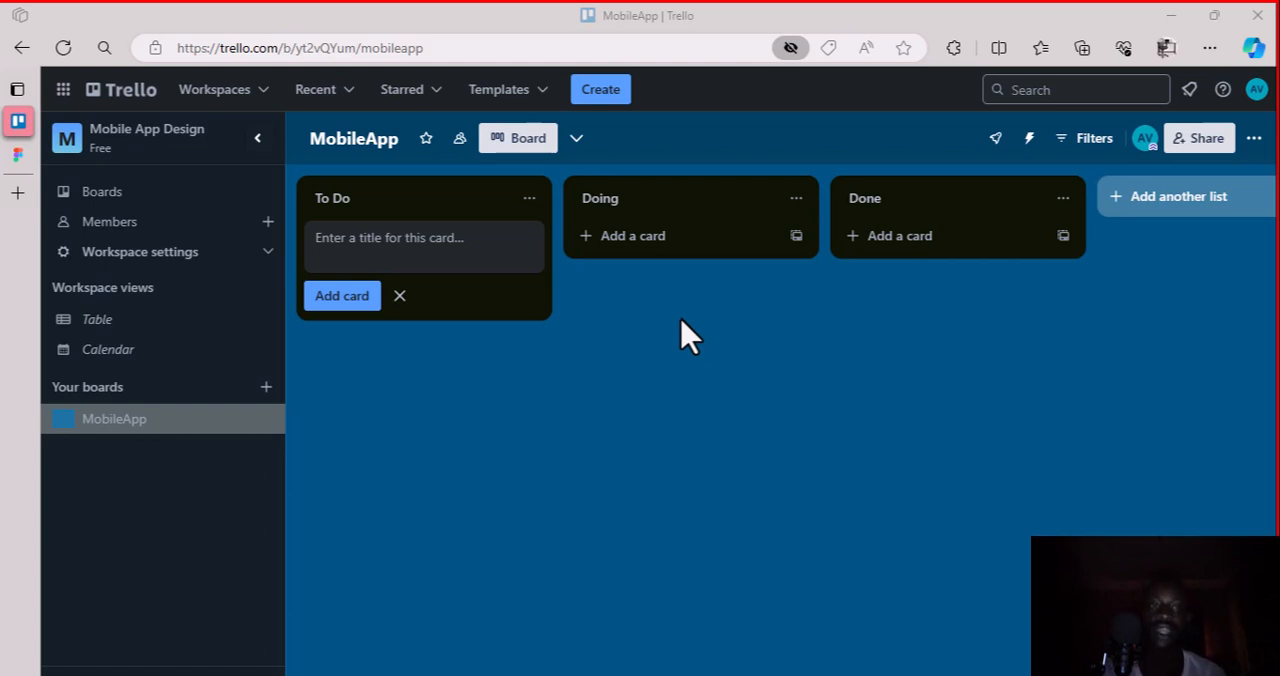
click(433, 250)
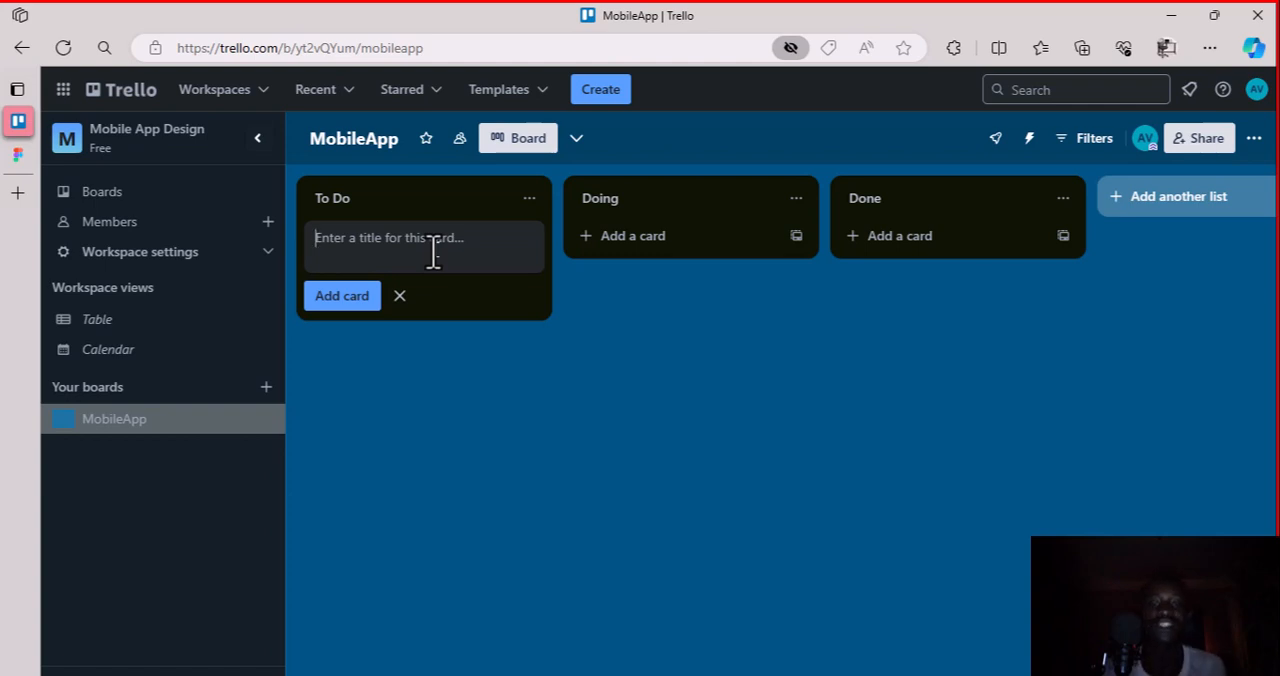
text(B)
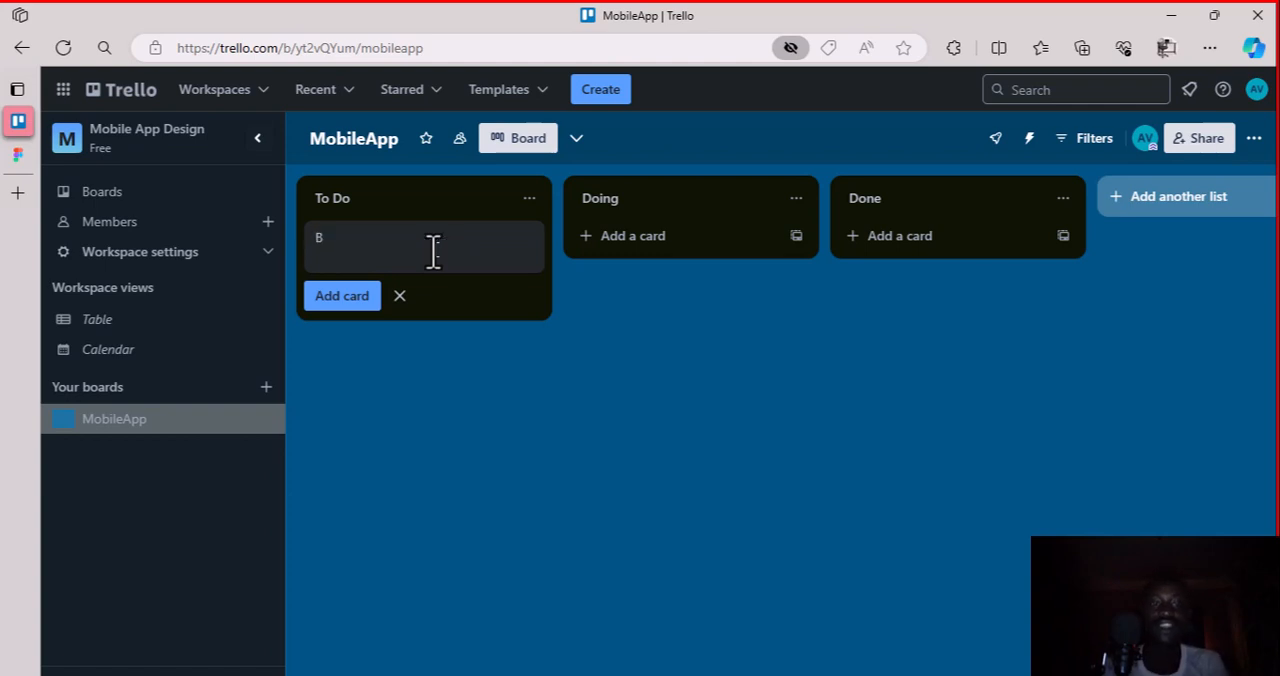
text(rains)
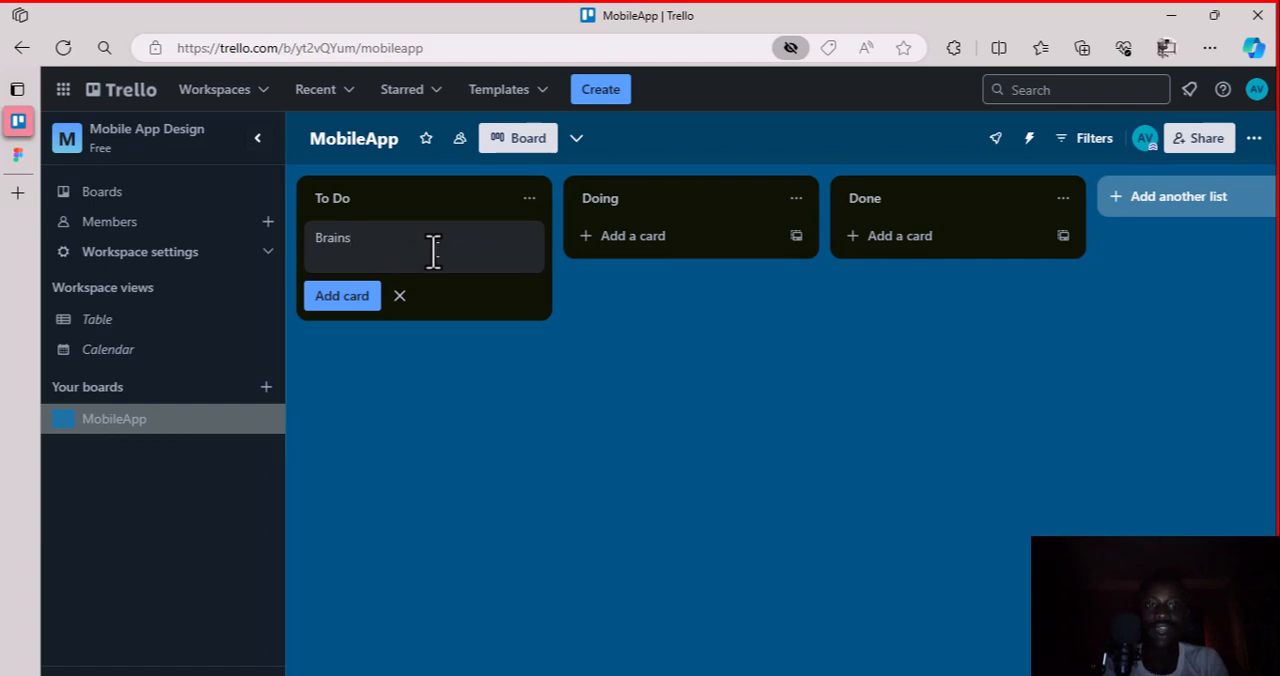
text(torm o)
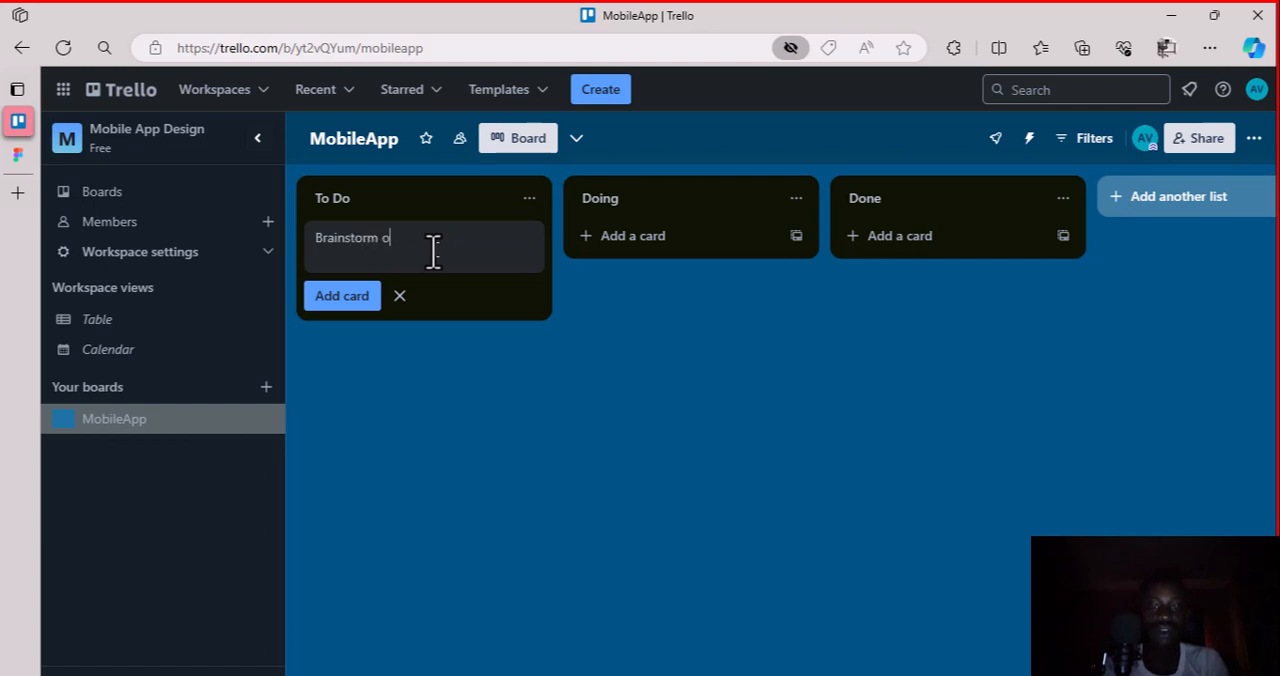
text(n the mobile App Project)
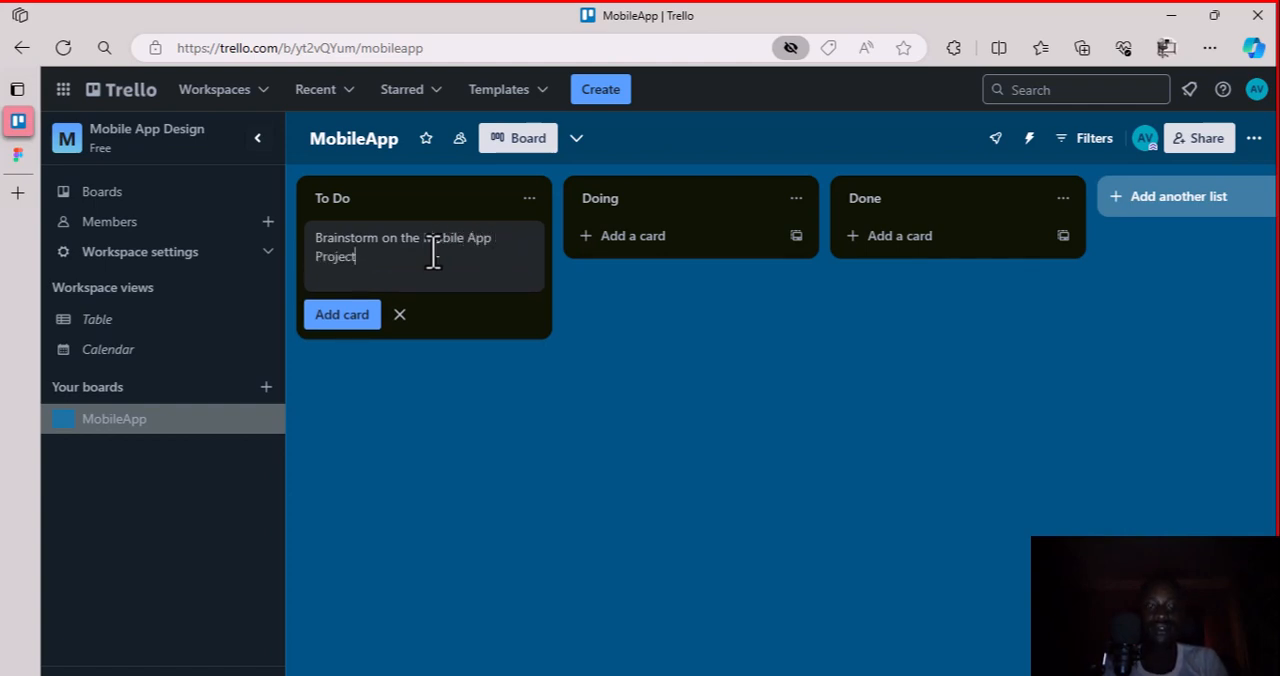
text(.)
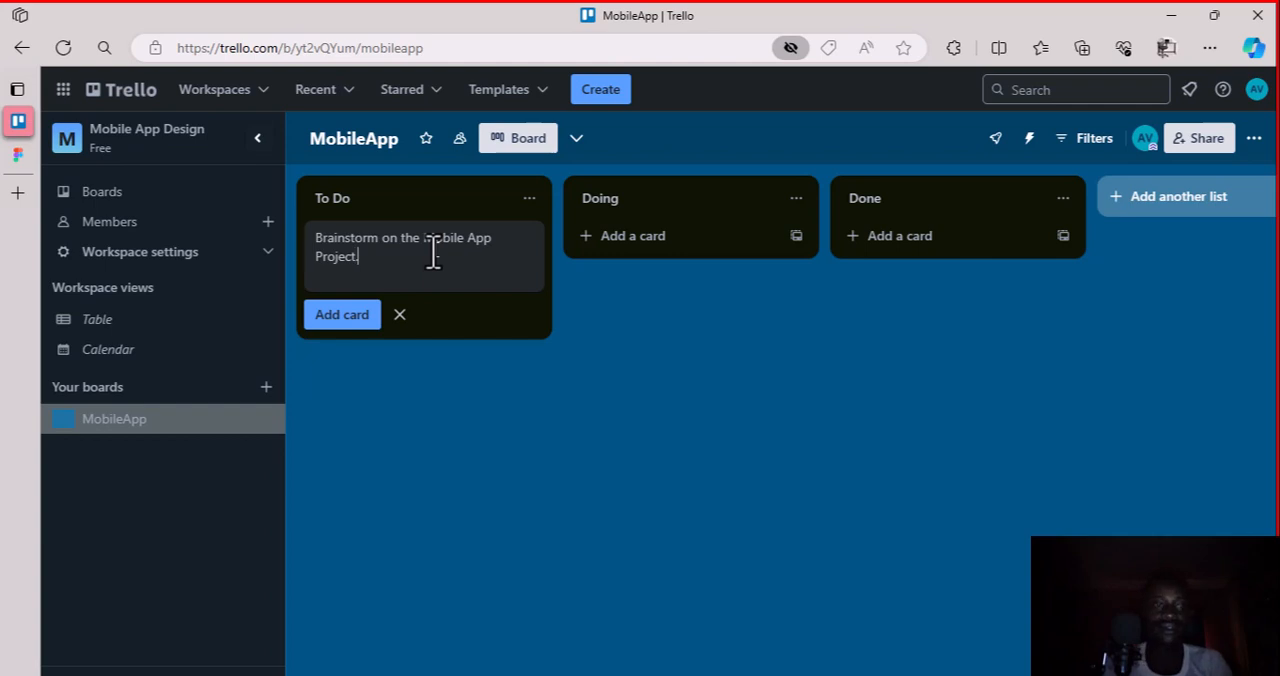
click(342, 315)
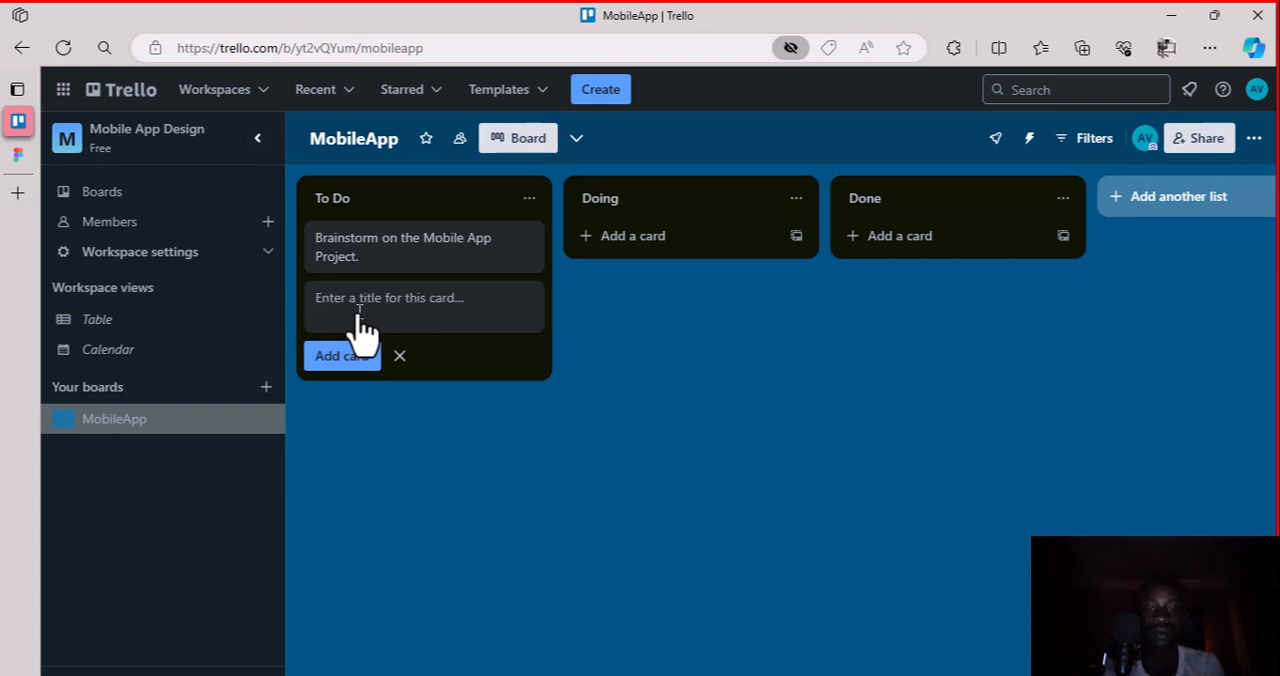
Add a second To Do card titled "Set timeline for Project Design Process"
text(Se)
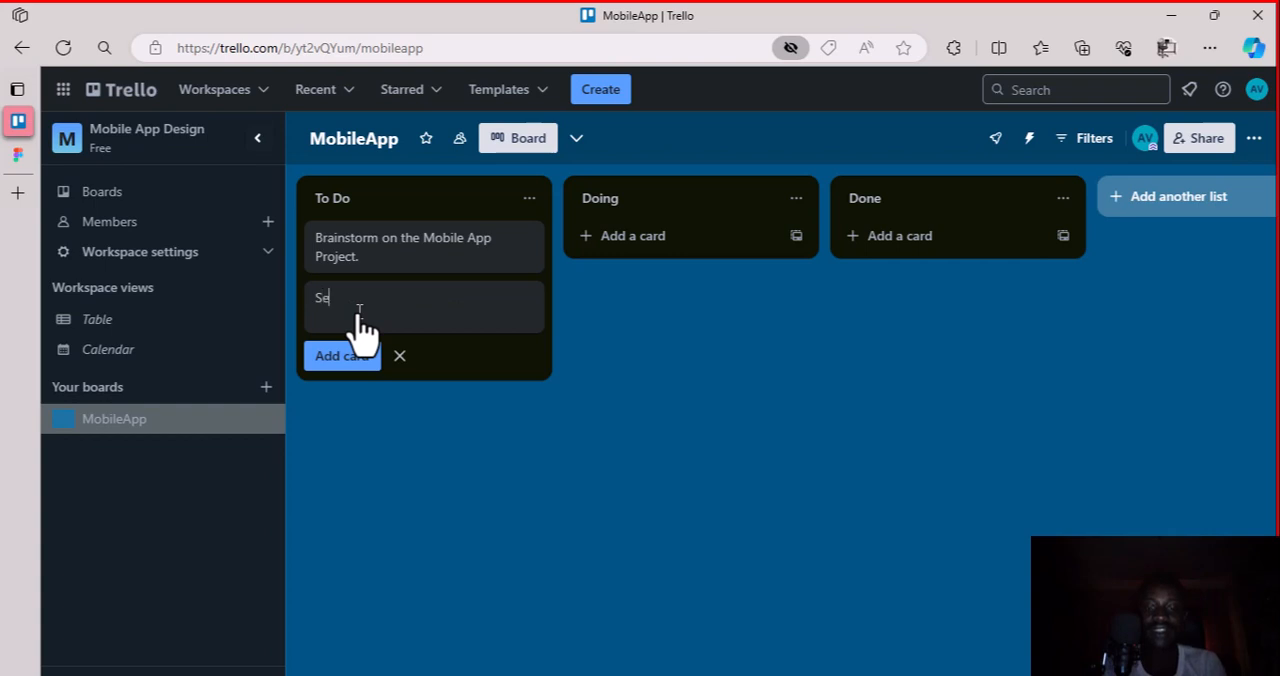
text(t timeline)
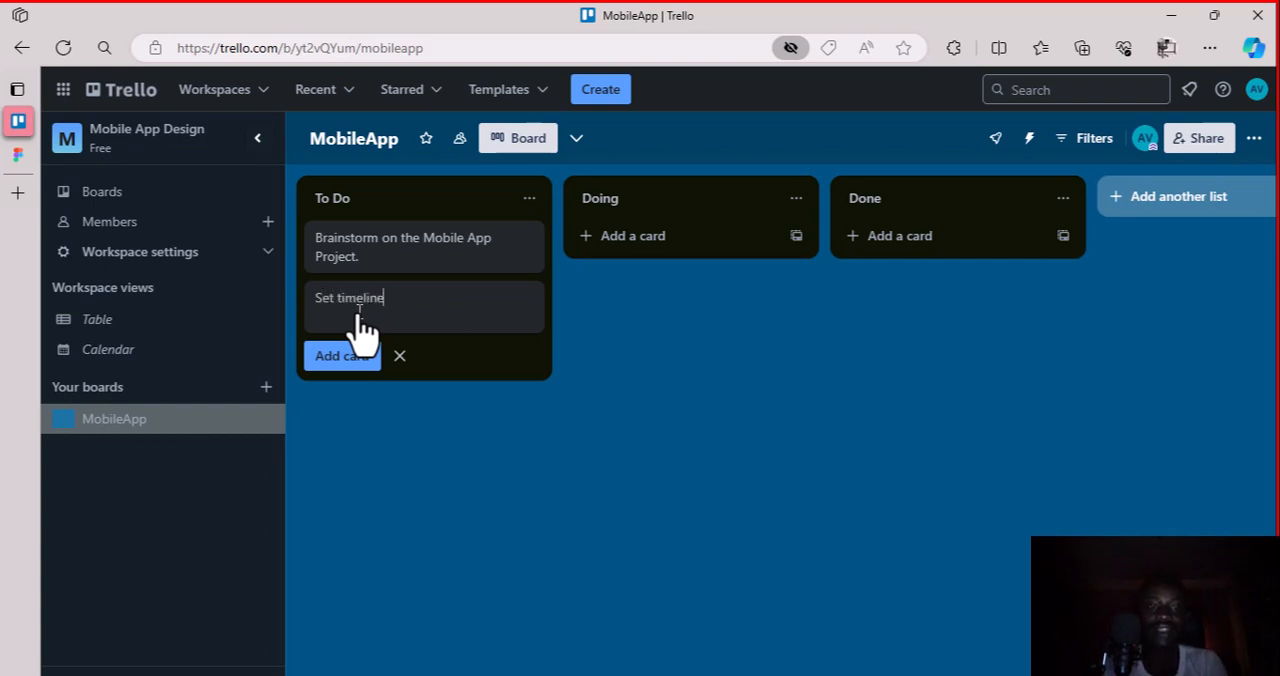
text( for)
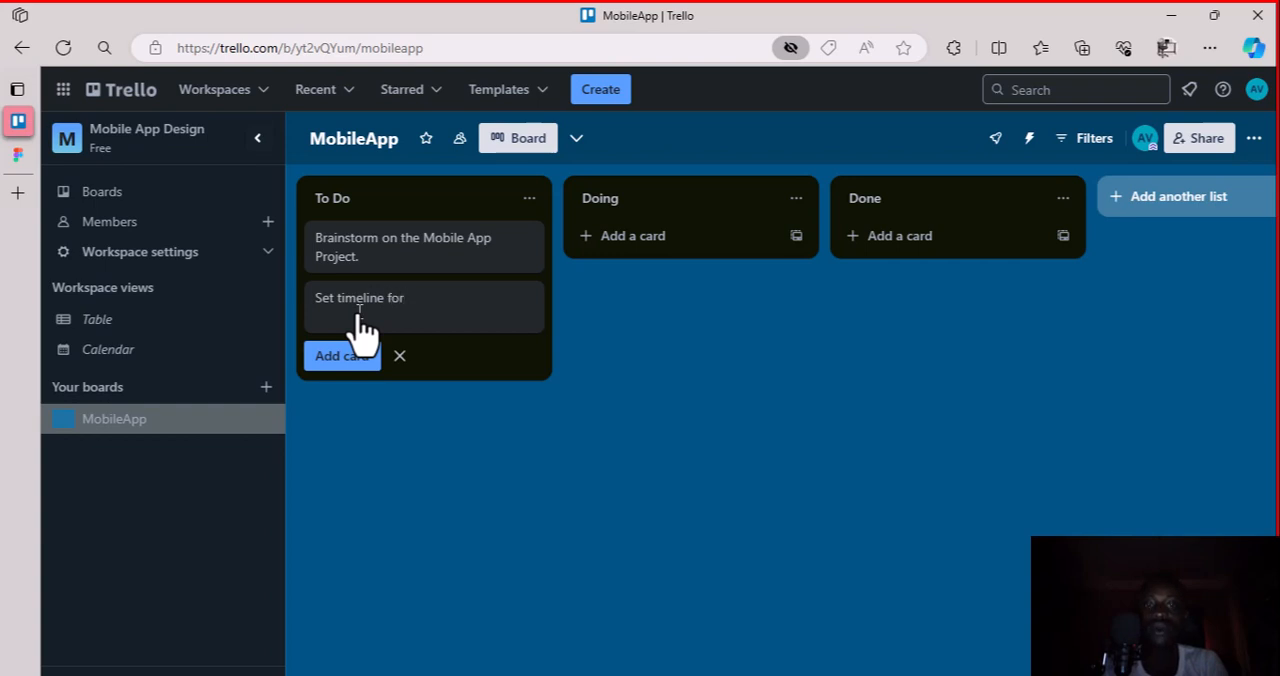
text(P)
key(BackSpace)
text(Por)
text(ojec)
text(t Design)
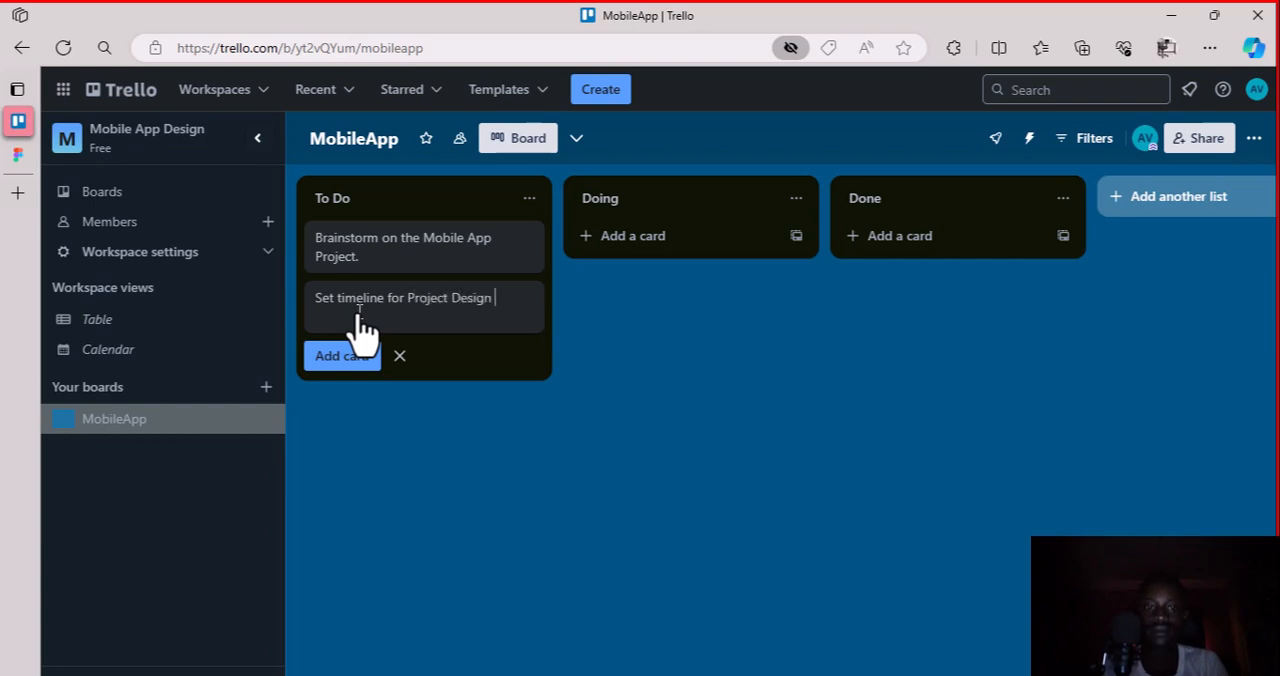
text( Proces)
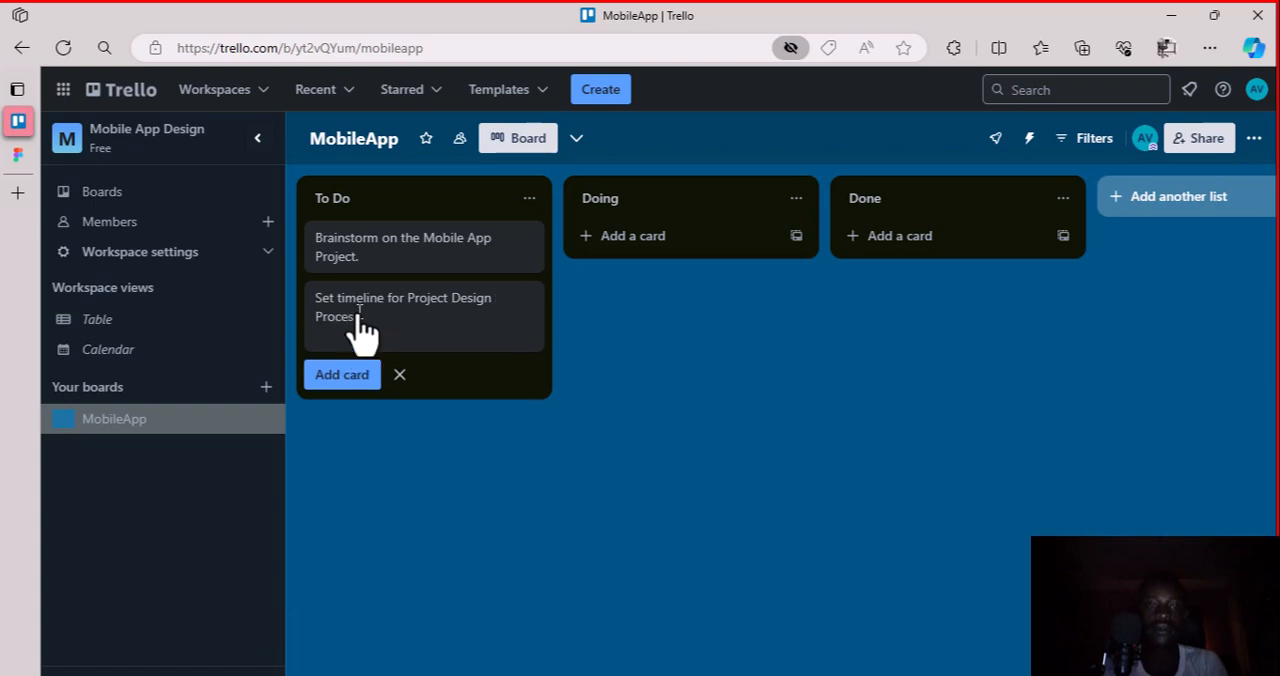
text(s)
click(337, 378)
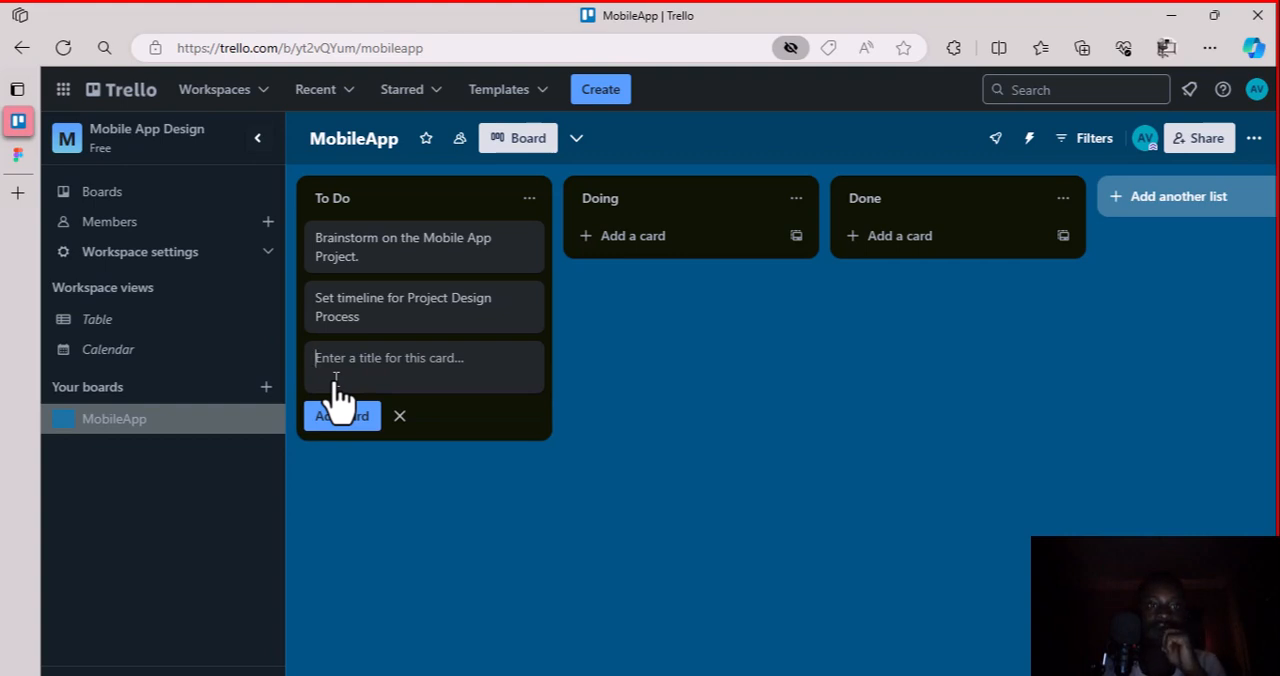
Add a third To Do card titled "Brand Our Project"
text(Bran)
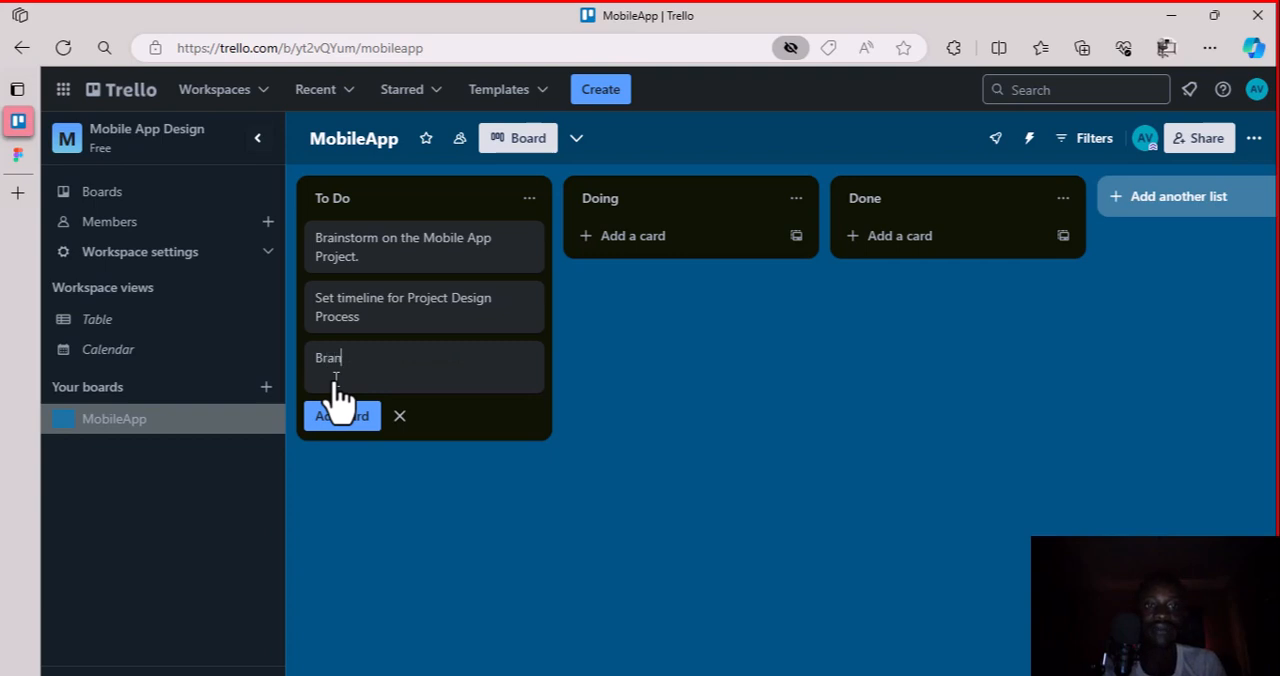
text(d Our Por)
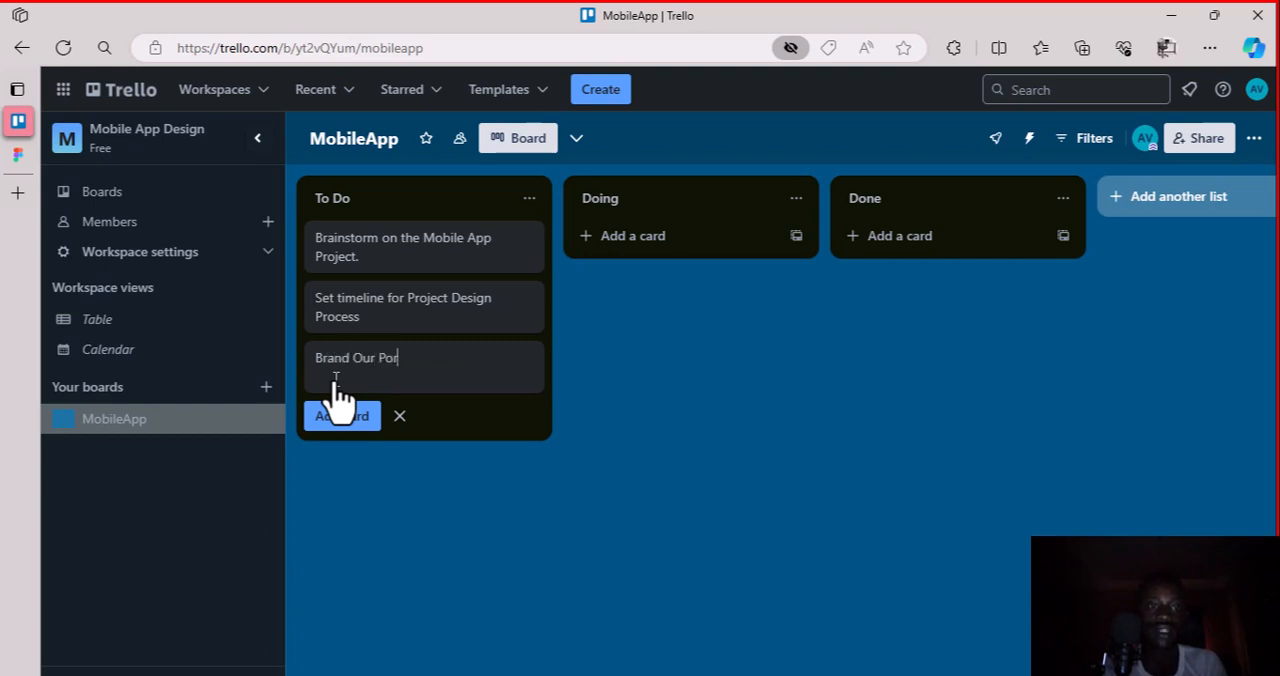
text(oject)
click(342, 416)
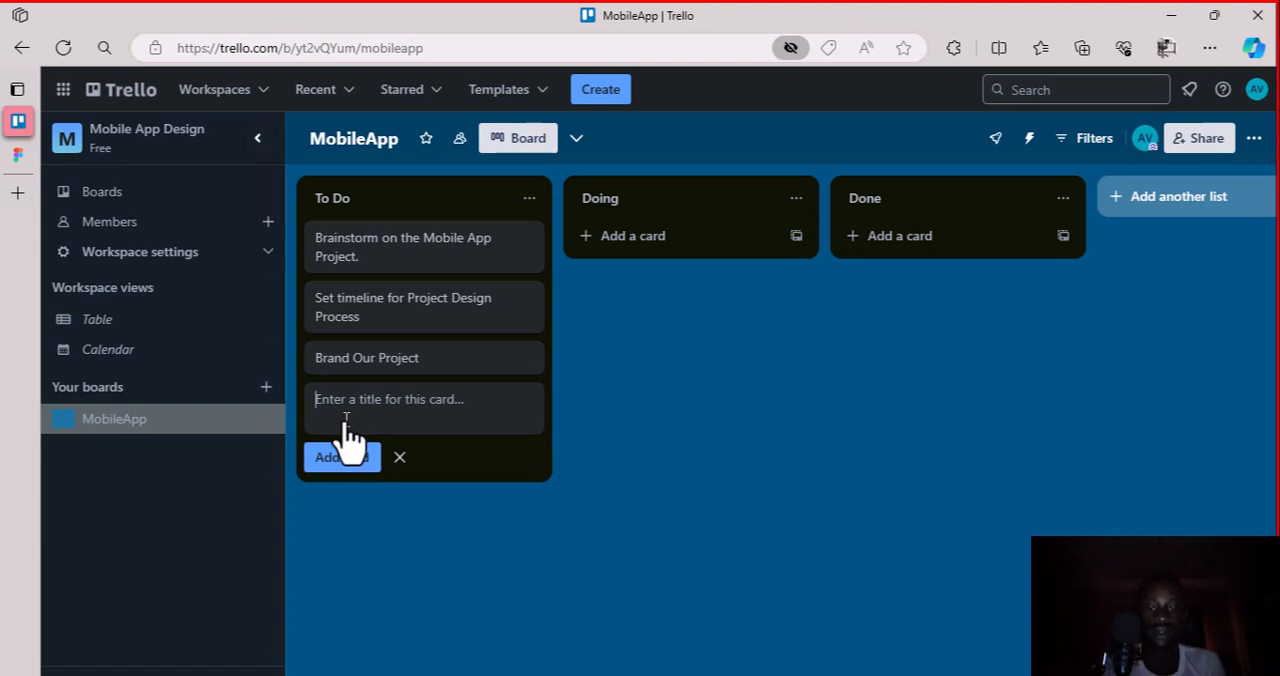
Add a fourth To Do card titled "Commence UX Design"
text(Commence)
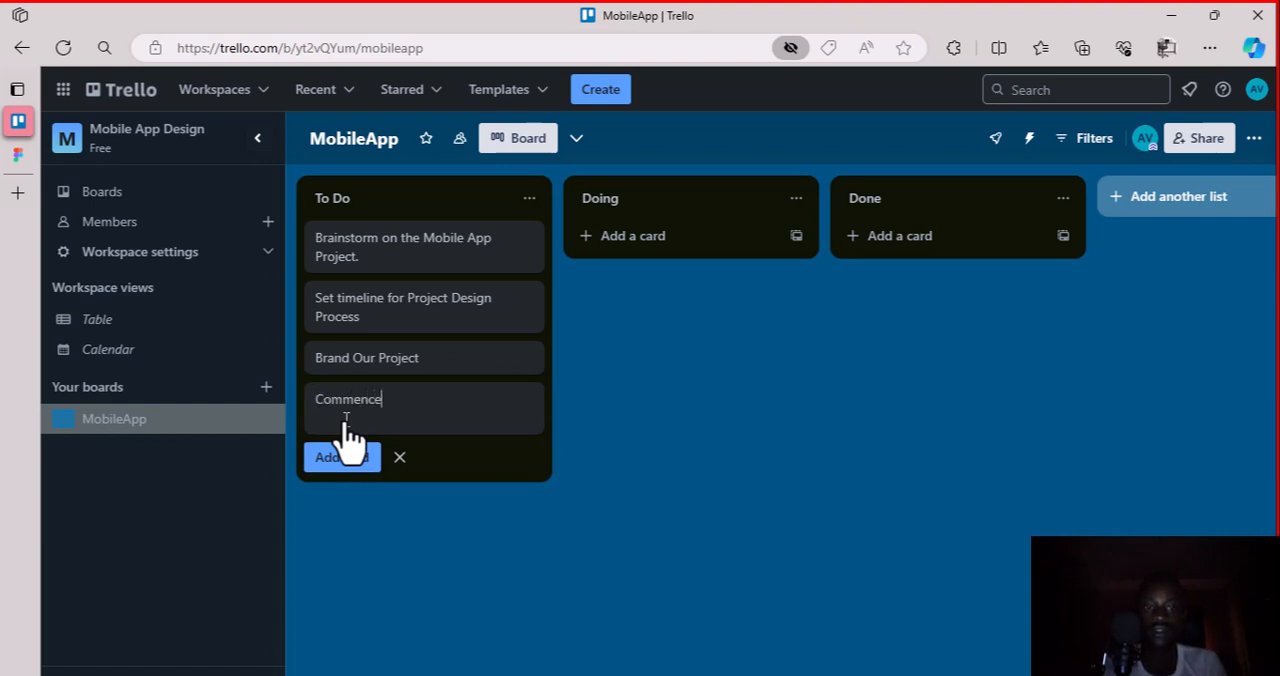
text( UX Design)
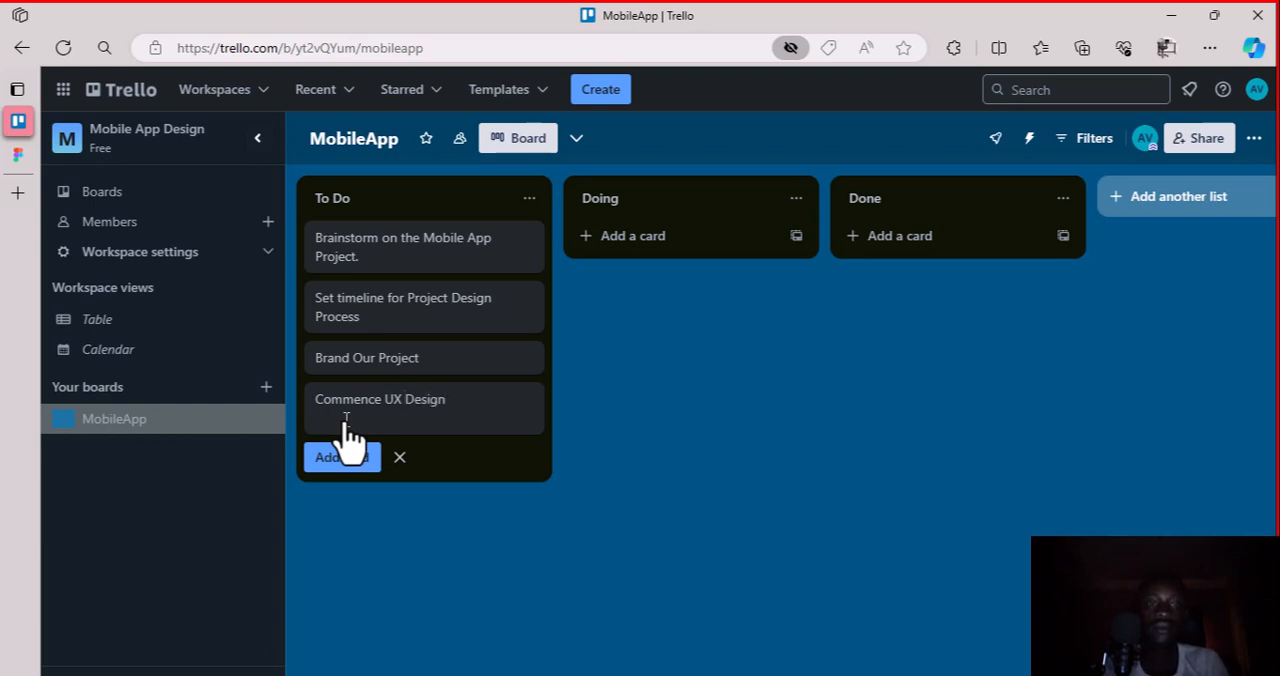
click(340, 462)
Add a fifth To Do card titled "Commence UI Design"
text(C)
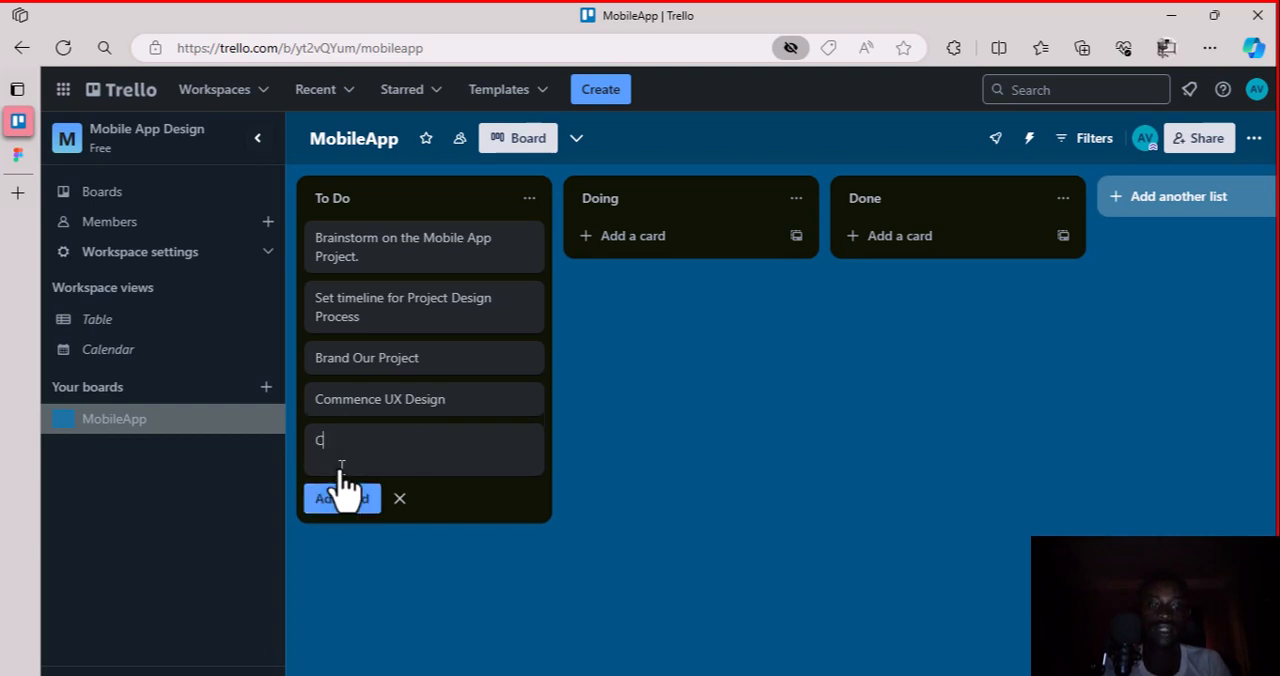
text(ommente UI D)
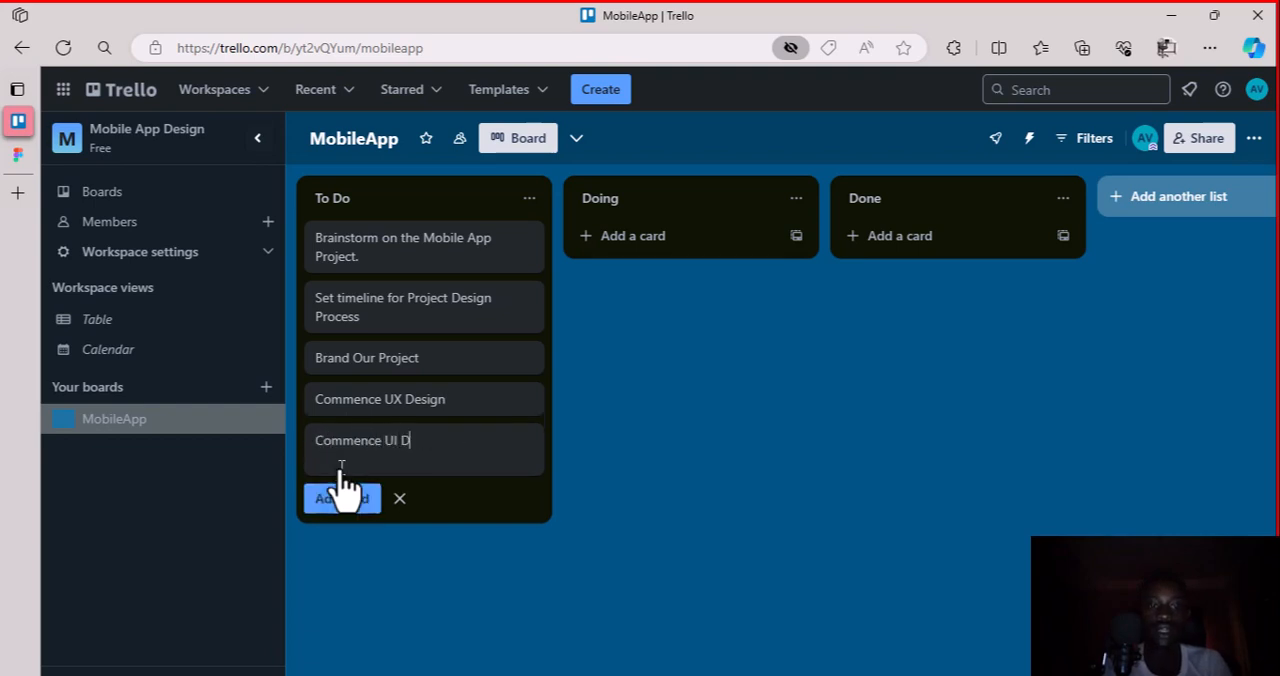
text(sign)
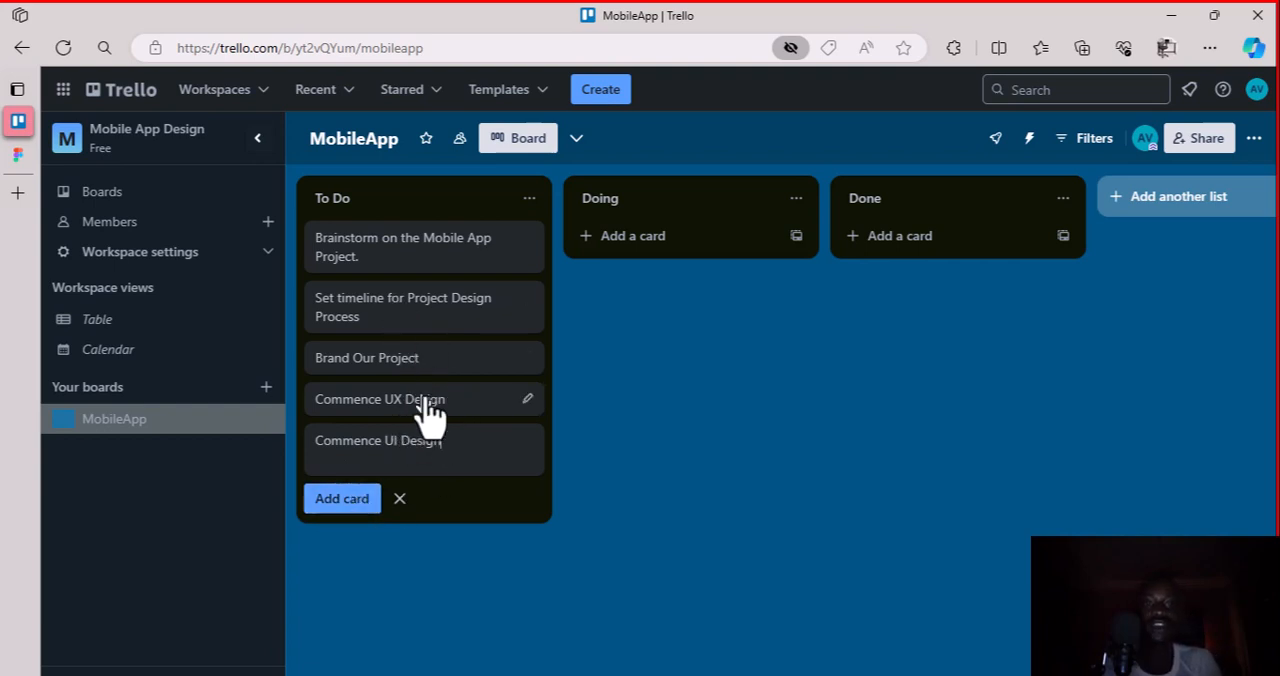
click(342, 499)
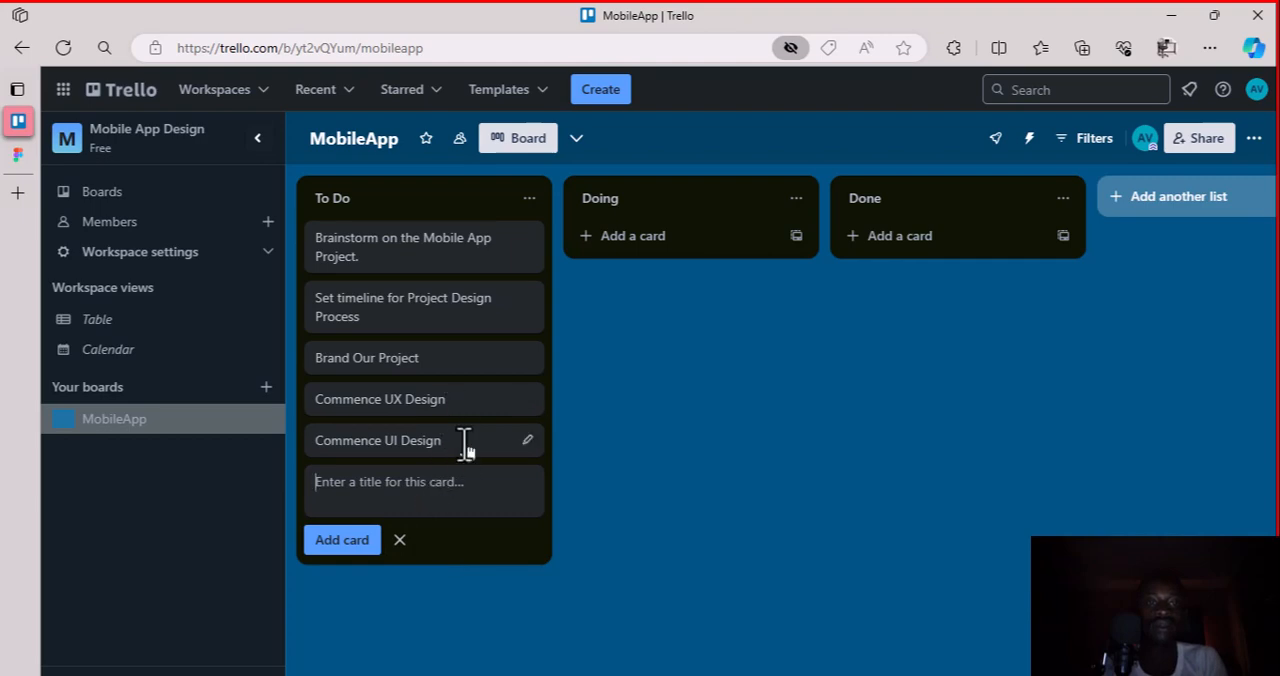
View the details of the Brainstorm on the Mobile App Project card, then return to the board
click(457, 280)
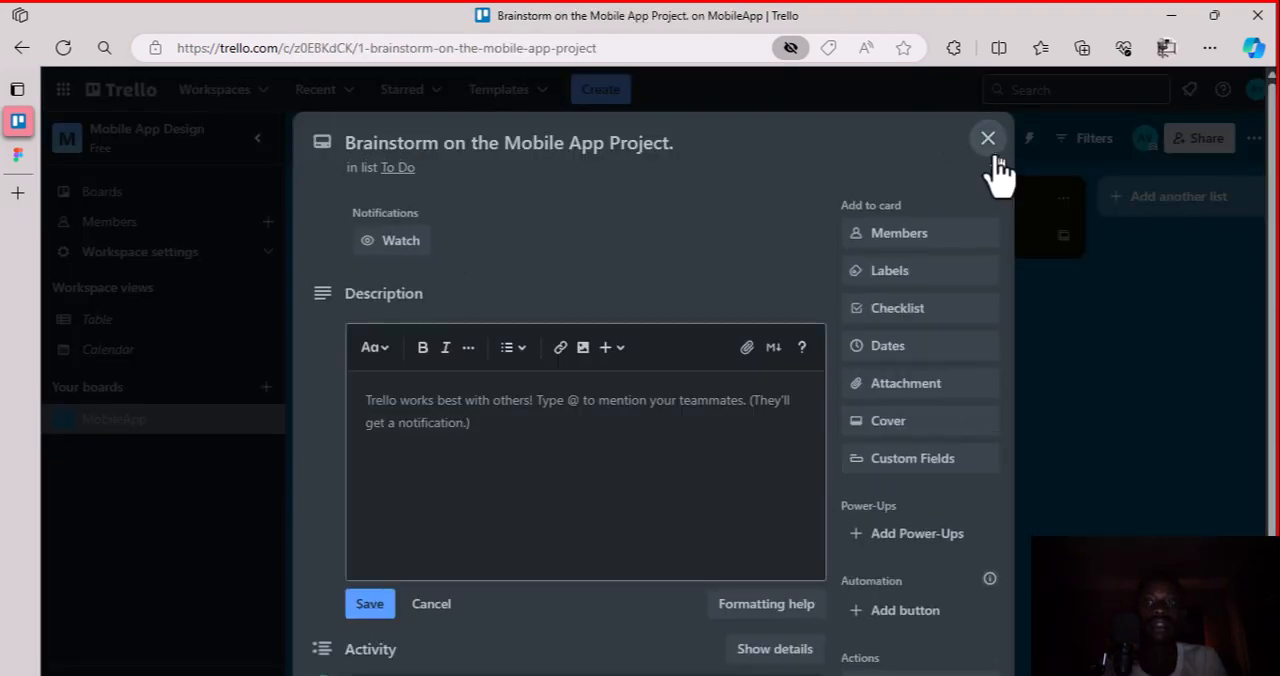
click(990, 140)
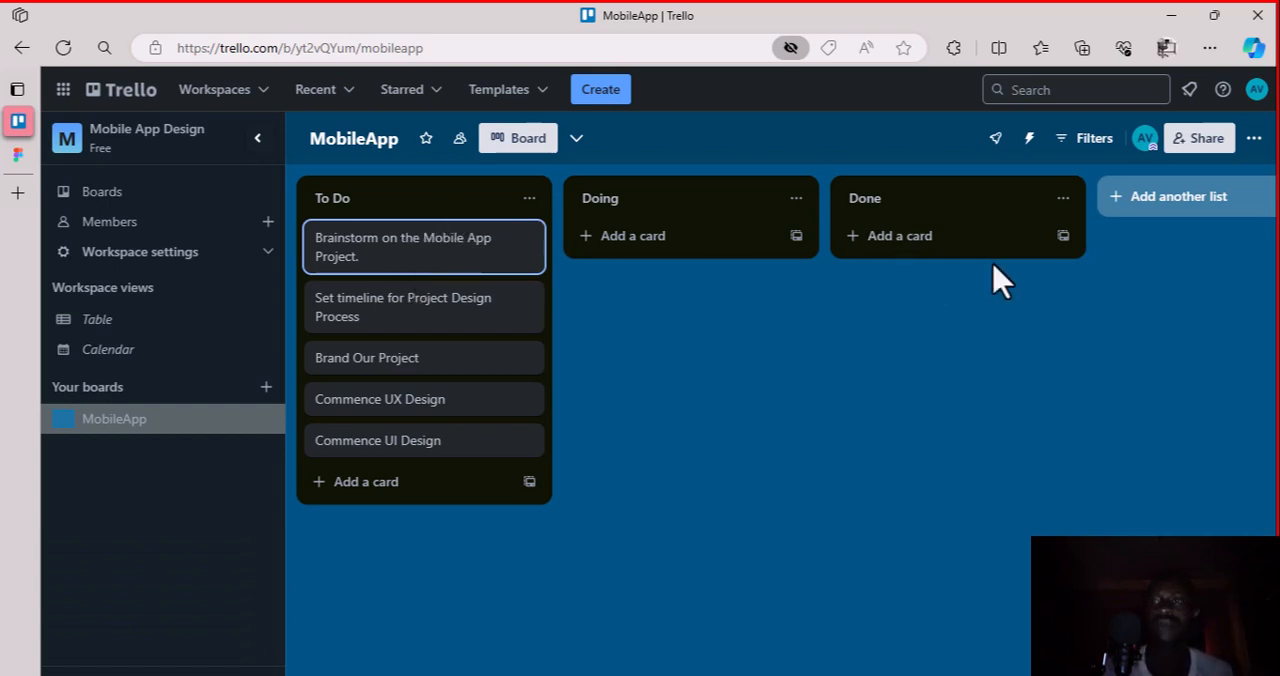
Add a list titled "Project Resources" to the board and move it ahead of the To Do list
click(1183, 203)
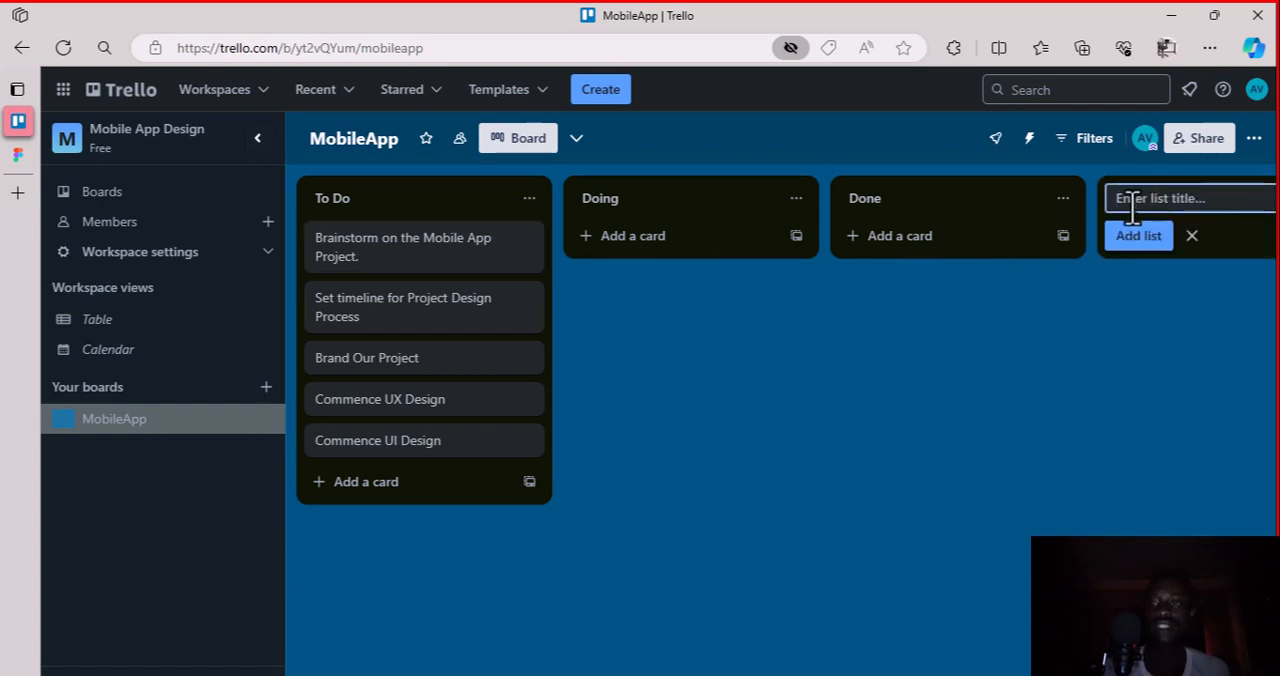
text(Project )
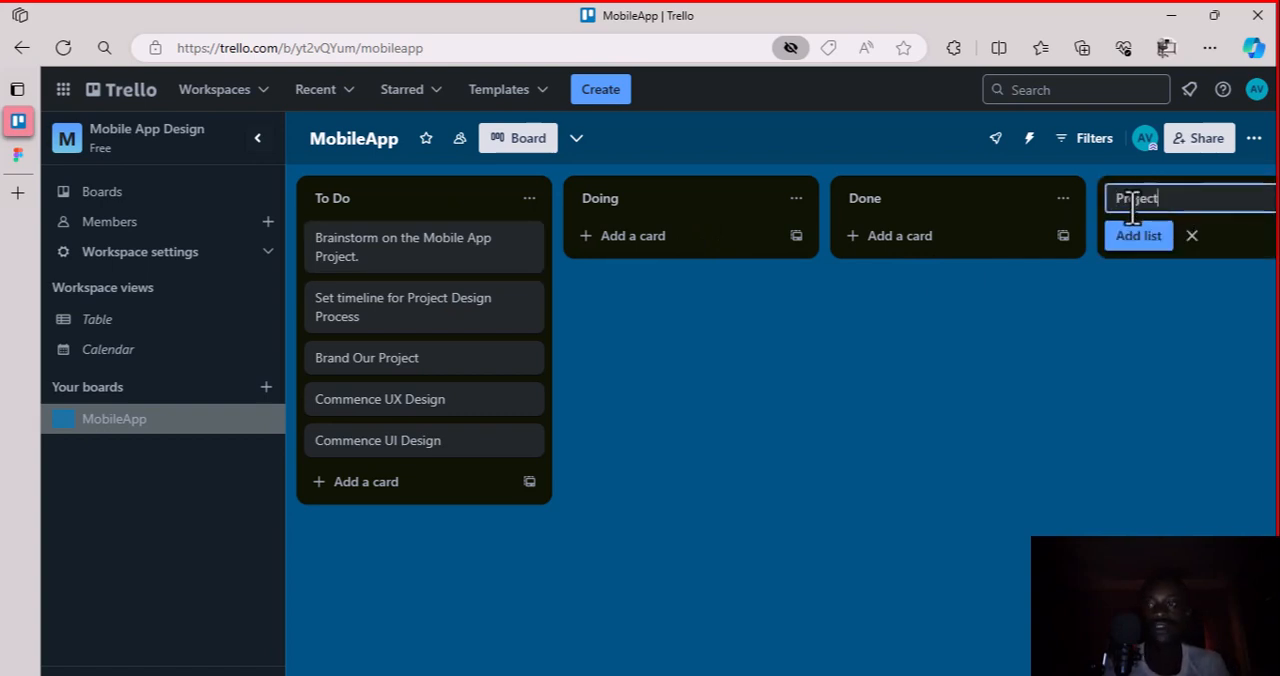
text(Resources)
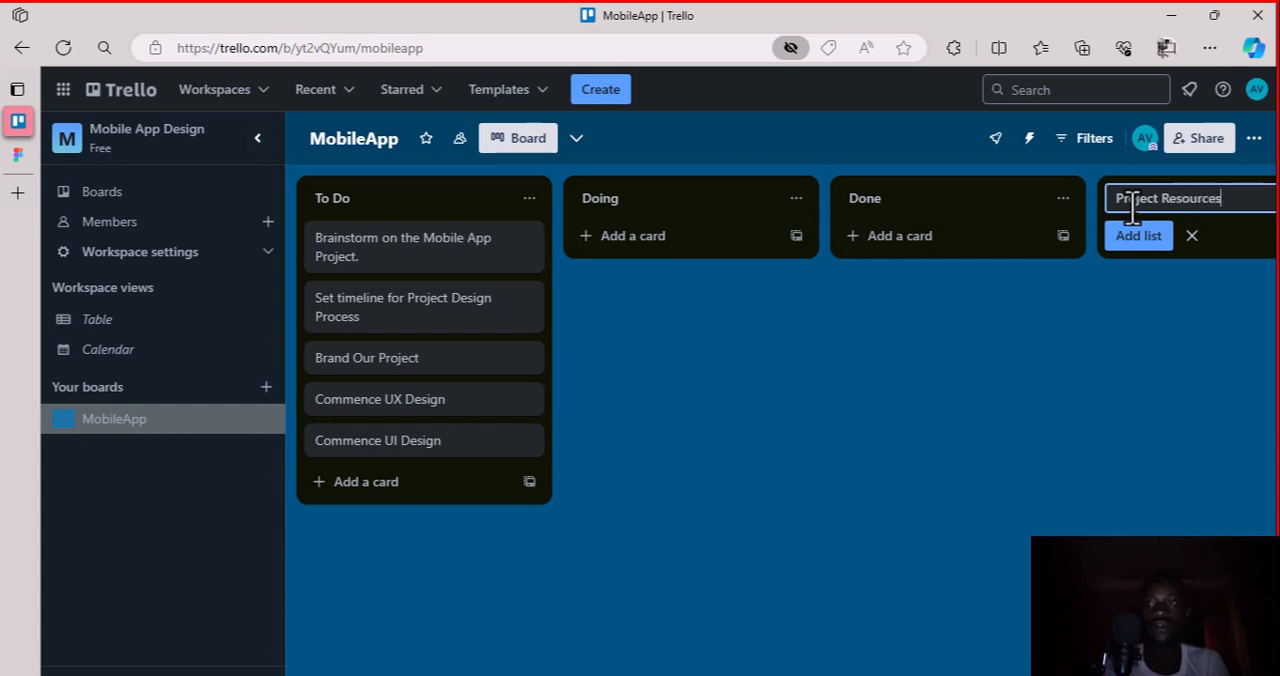
click(1158, 236)
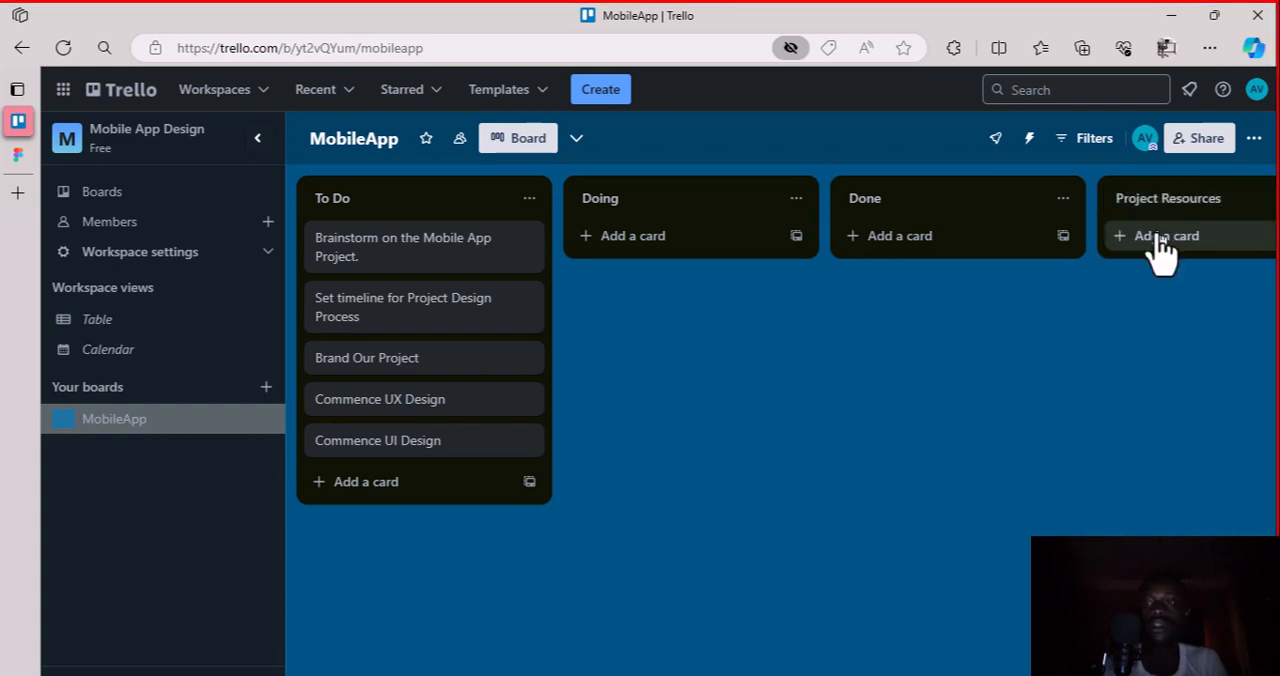
drag(1148, 215, 362, 203)
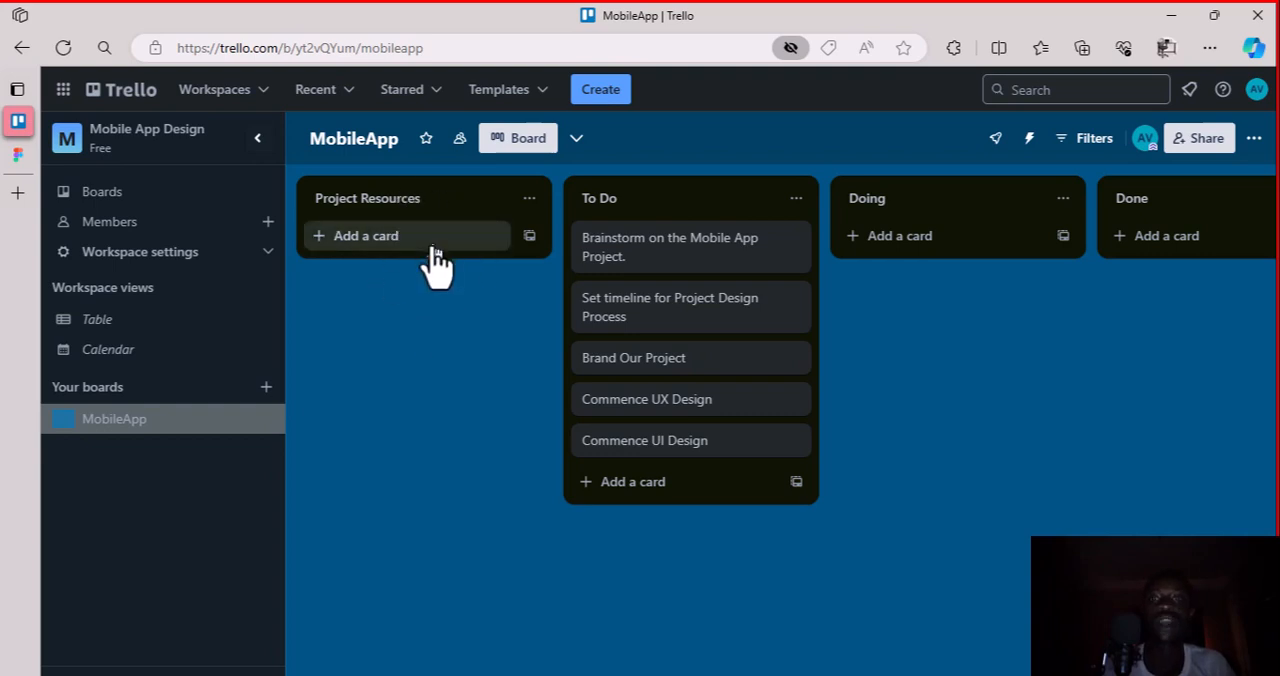
click(528, 200)
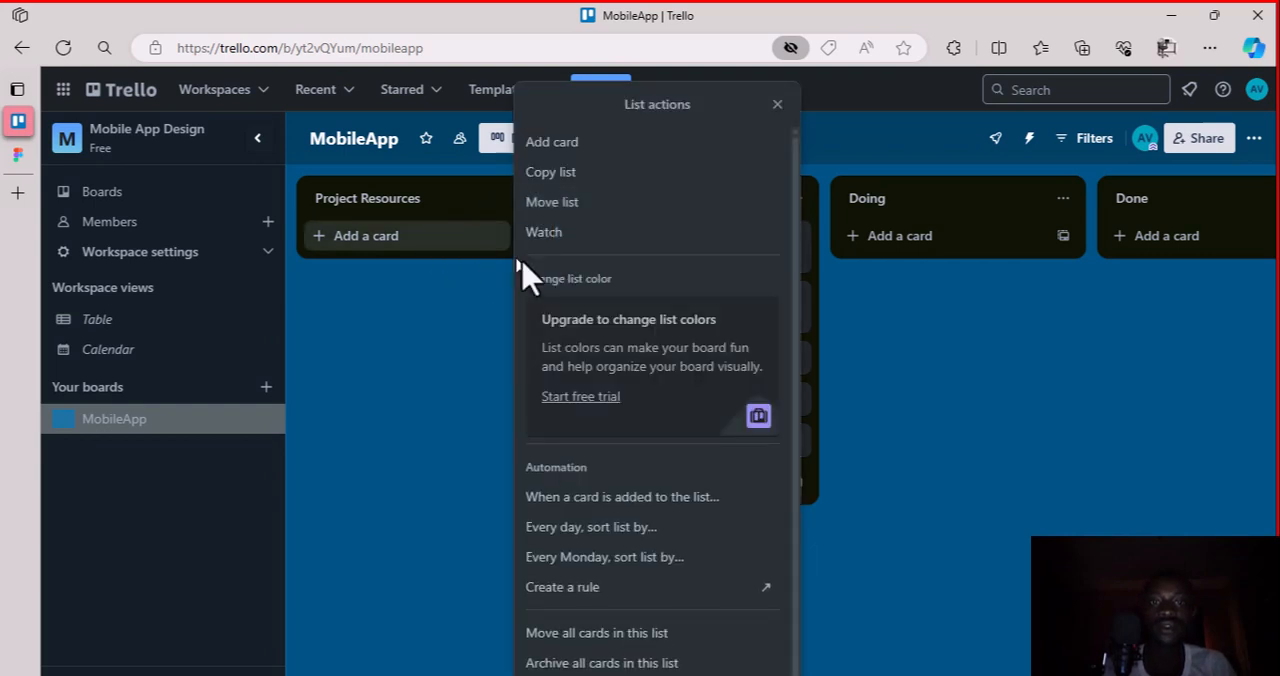
scroll(638, 565, down, 1)
scroll(638, 565, up, 1)
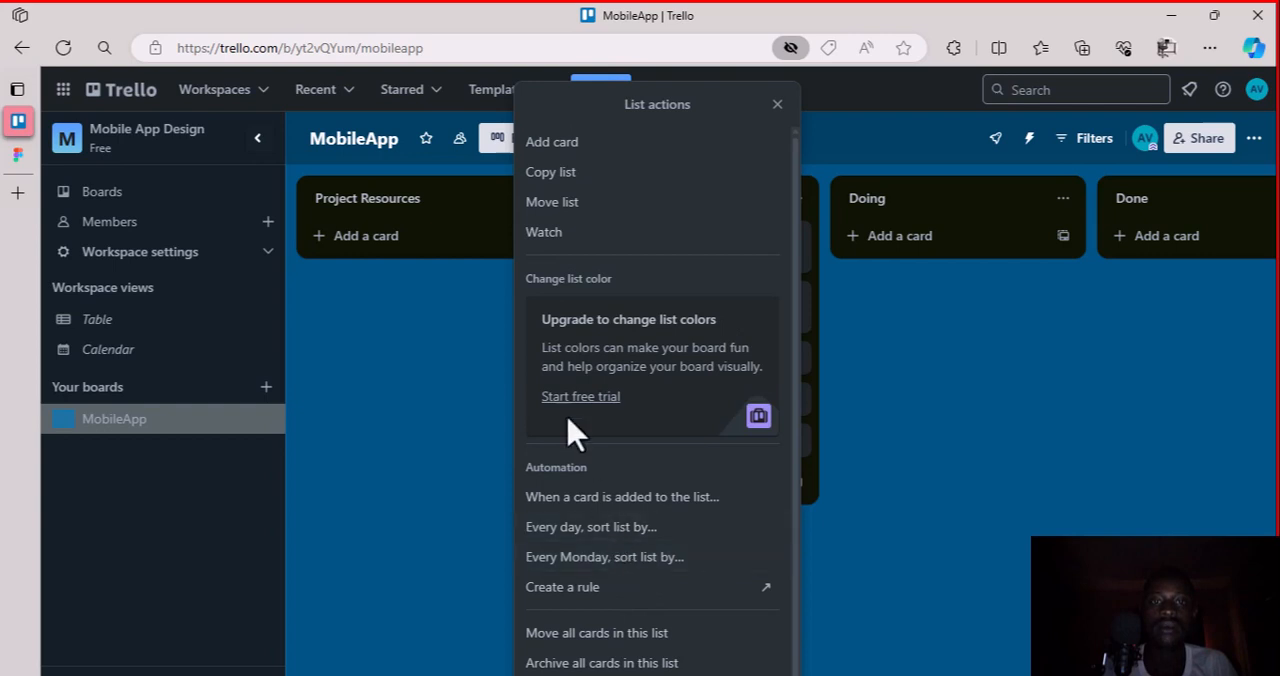
click(446, 210)
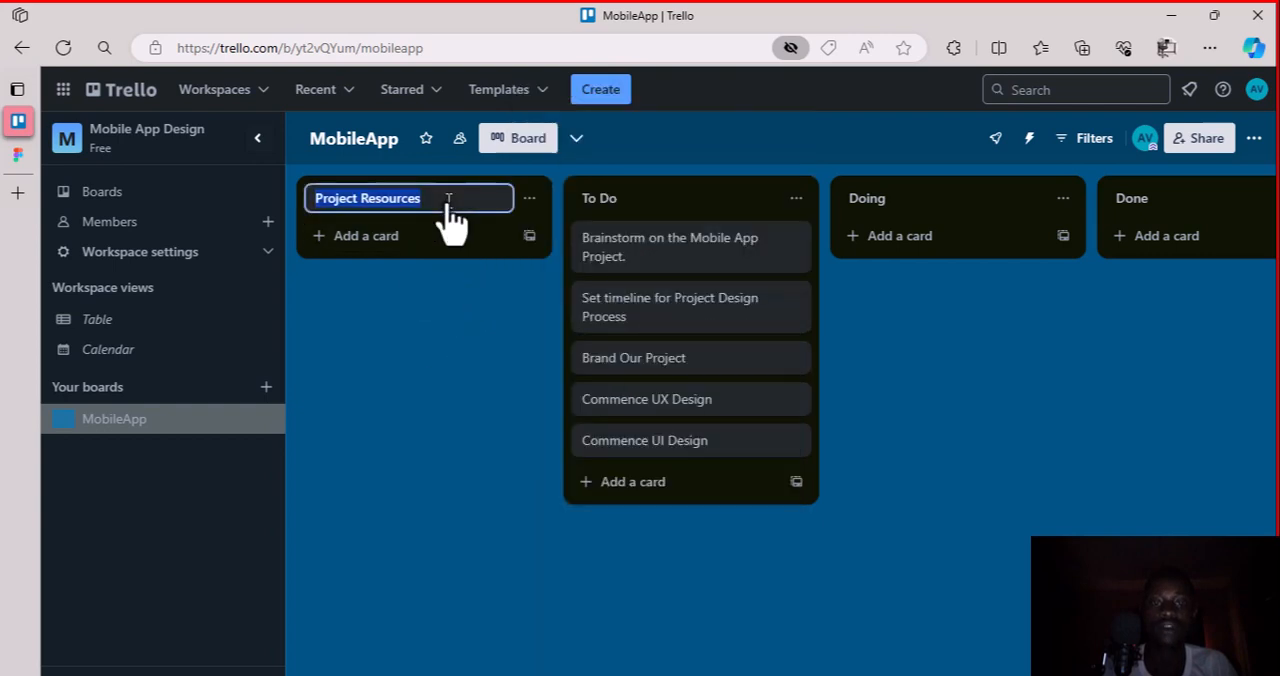
click(505, 315)
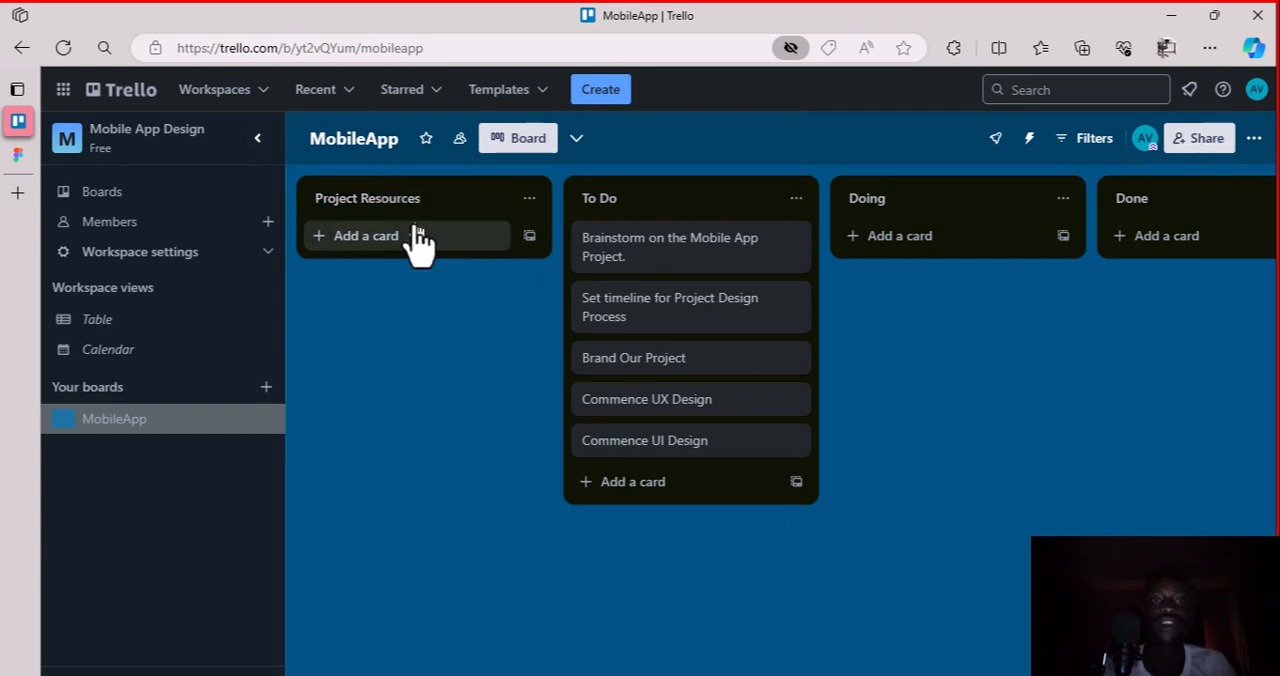
Open the Brainstorm on the Mobile App Project card and begin its description with "The task involves brainstorming on the first mobile application project"
scroll(766, 294, right, 2)
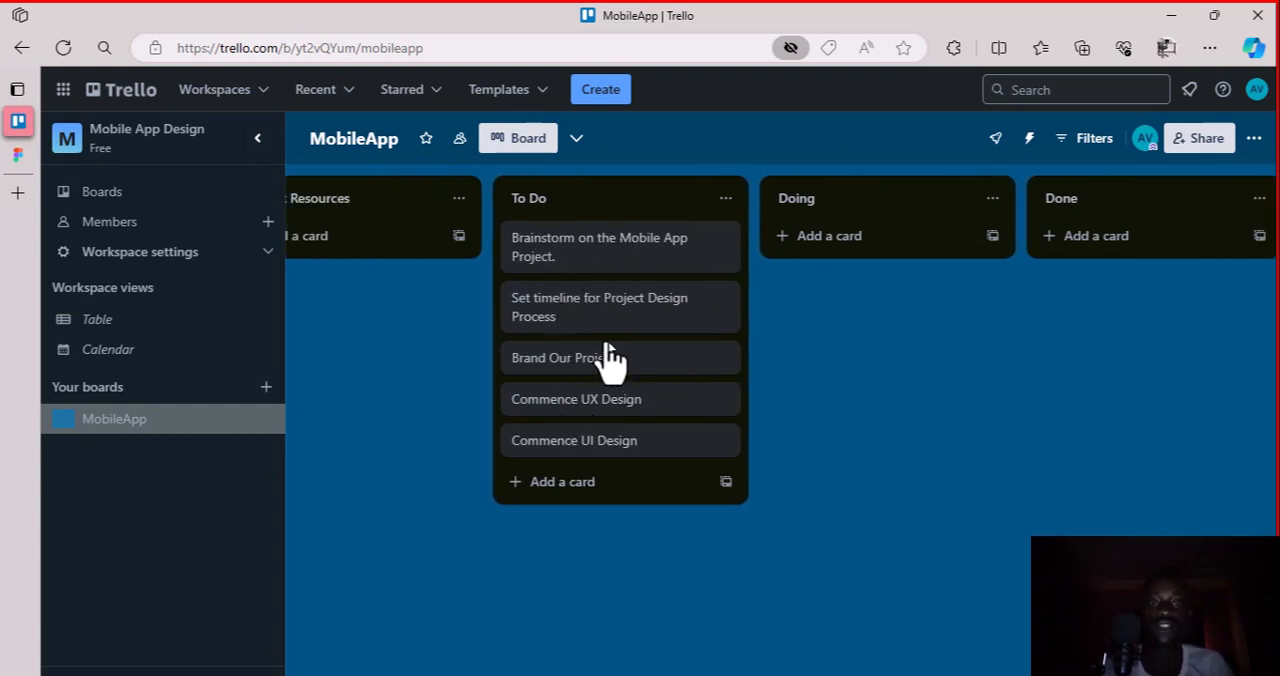
click(625, 258)
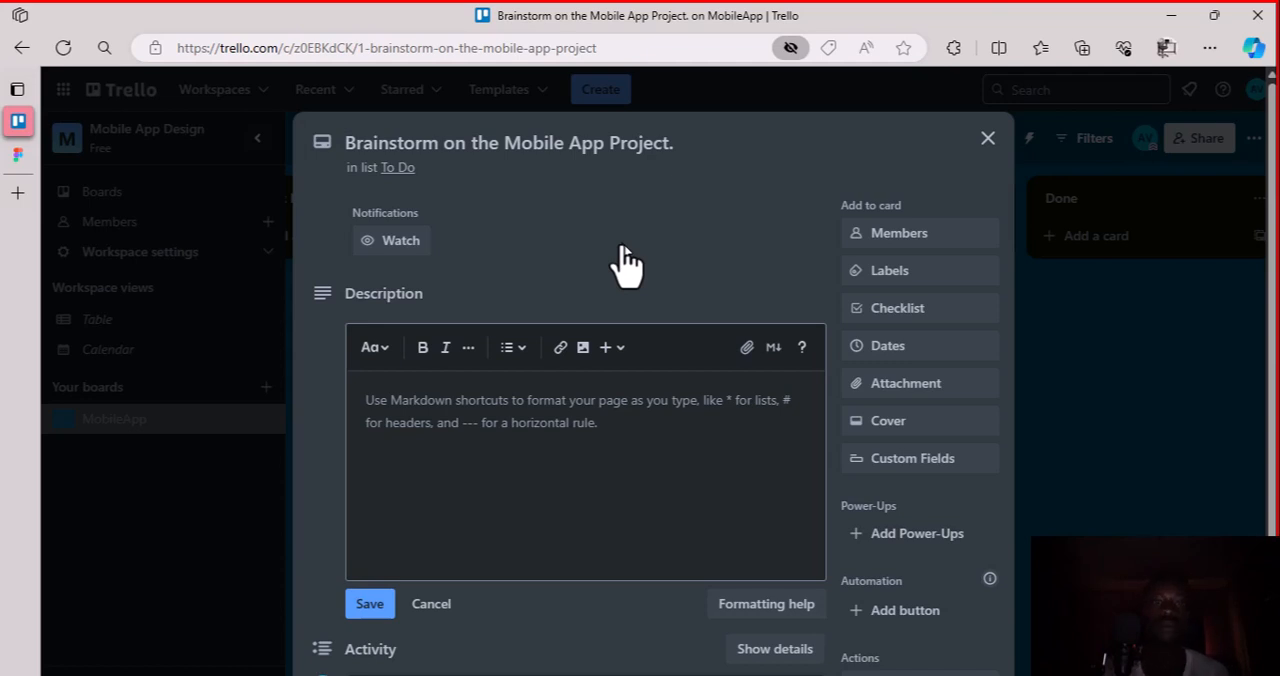
click(500, 410)
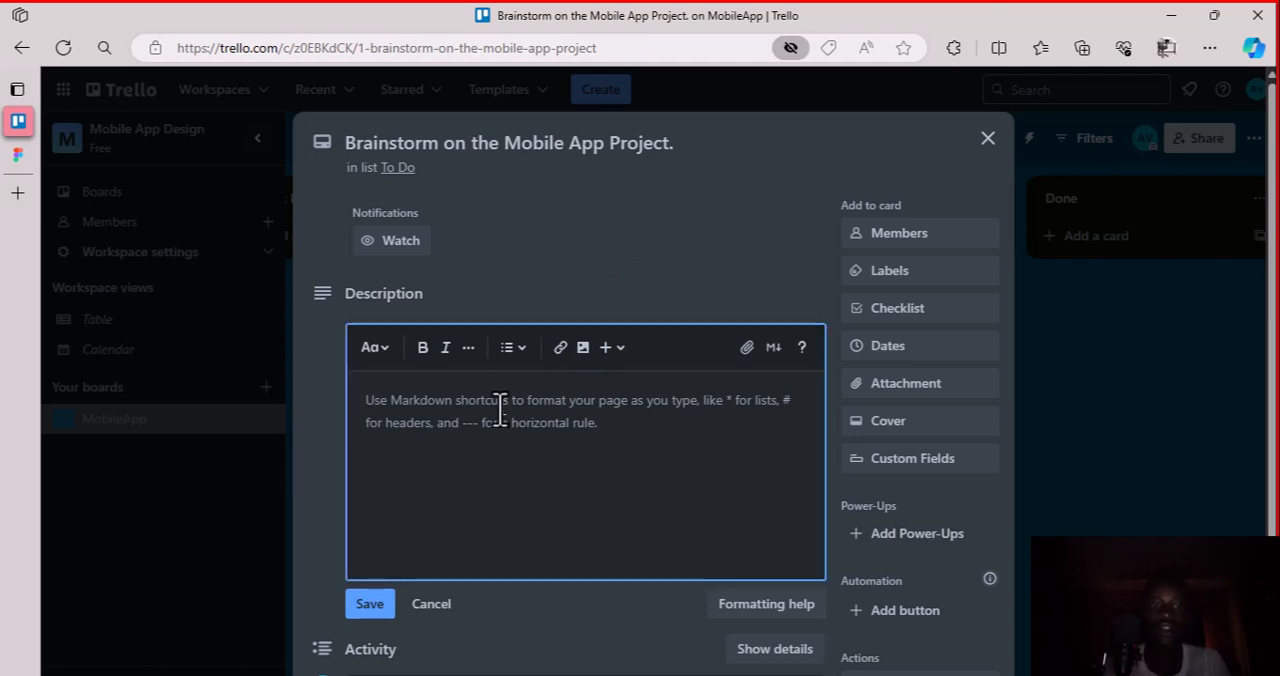
text(THe)
key(BackSpace)
key(BackSpace)
text(The task i)
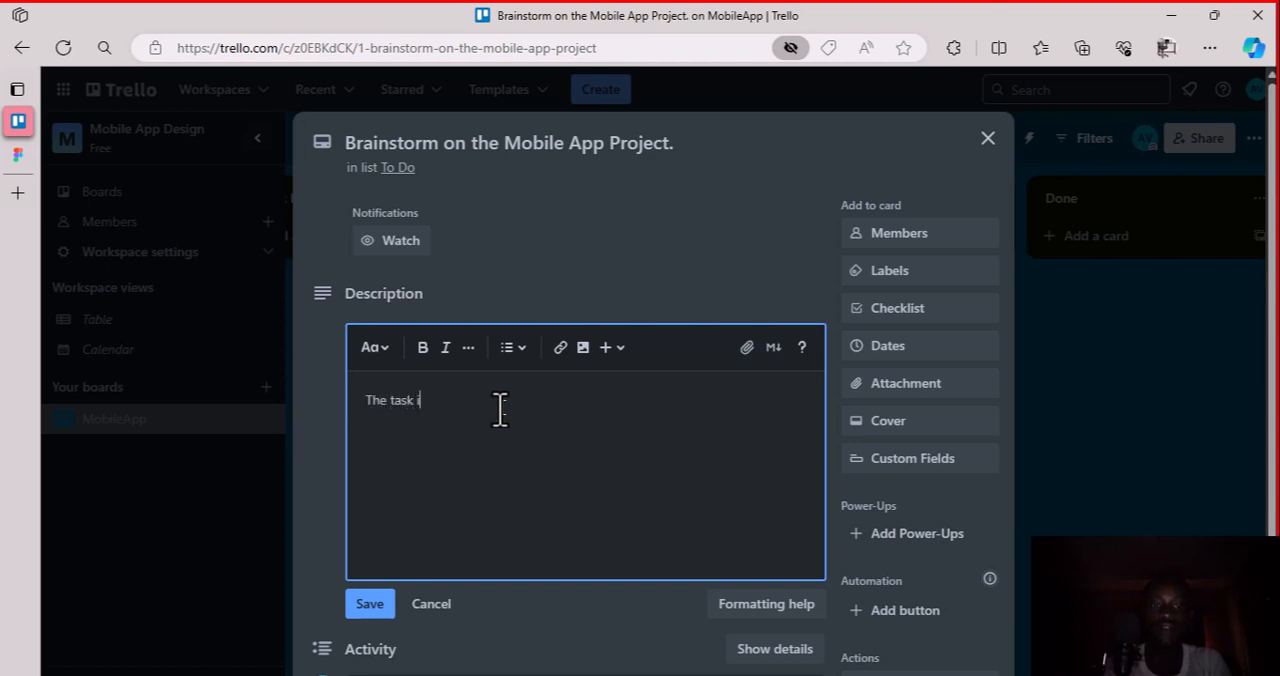
text(nvli)
text(olves br)
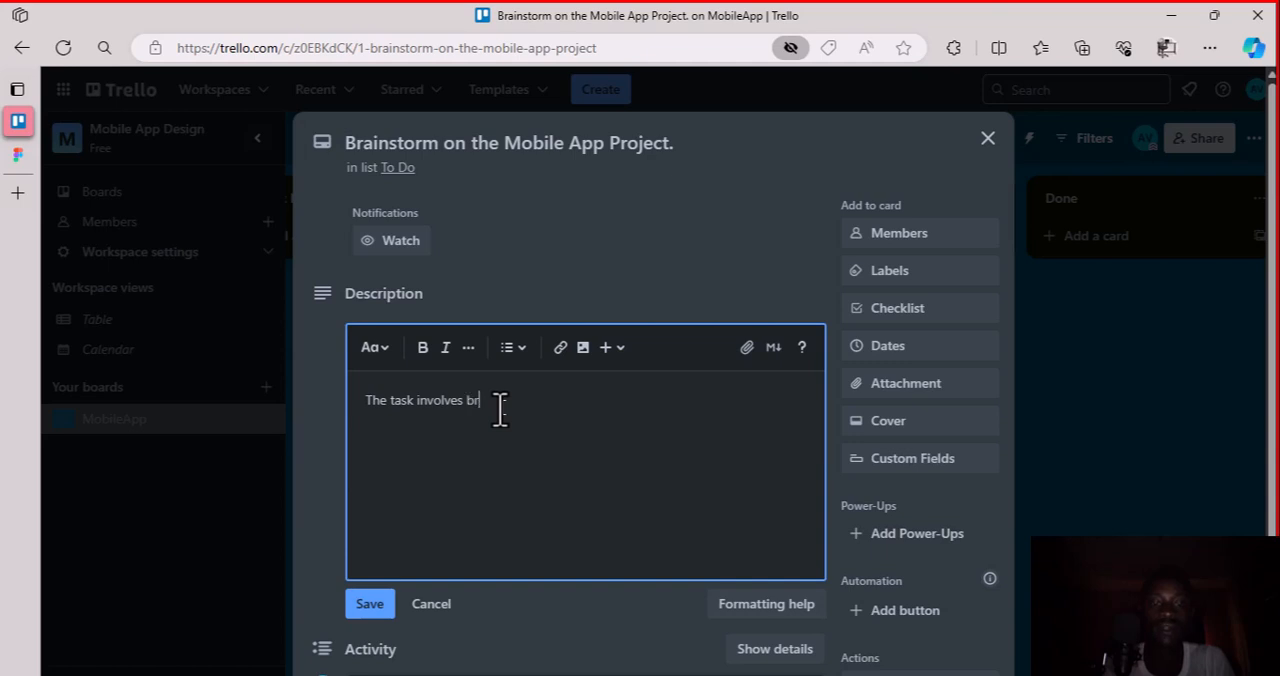
text(instorming on the first mobile a)
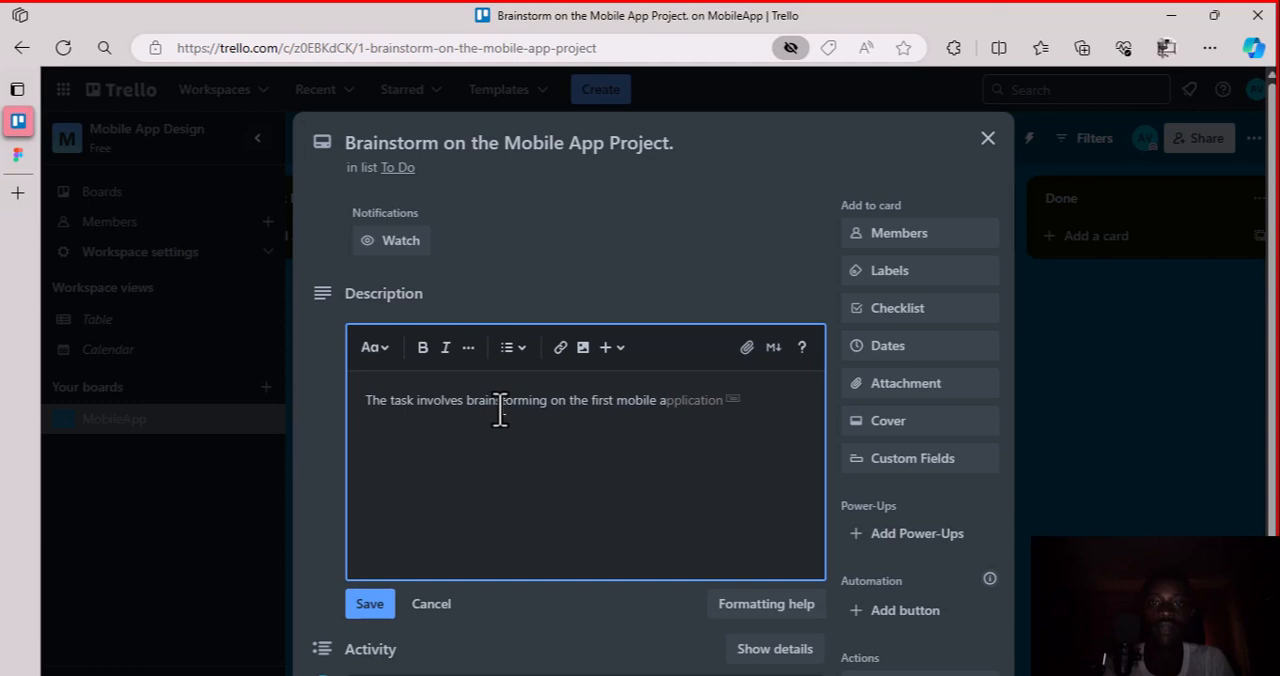
key(Tab)
text(projec)
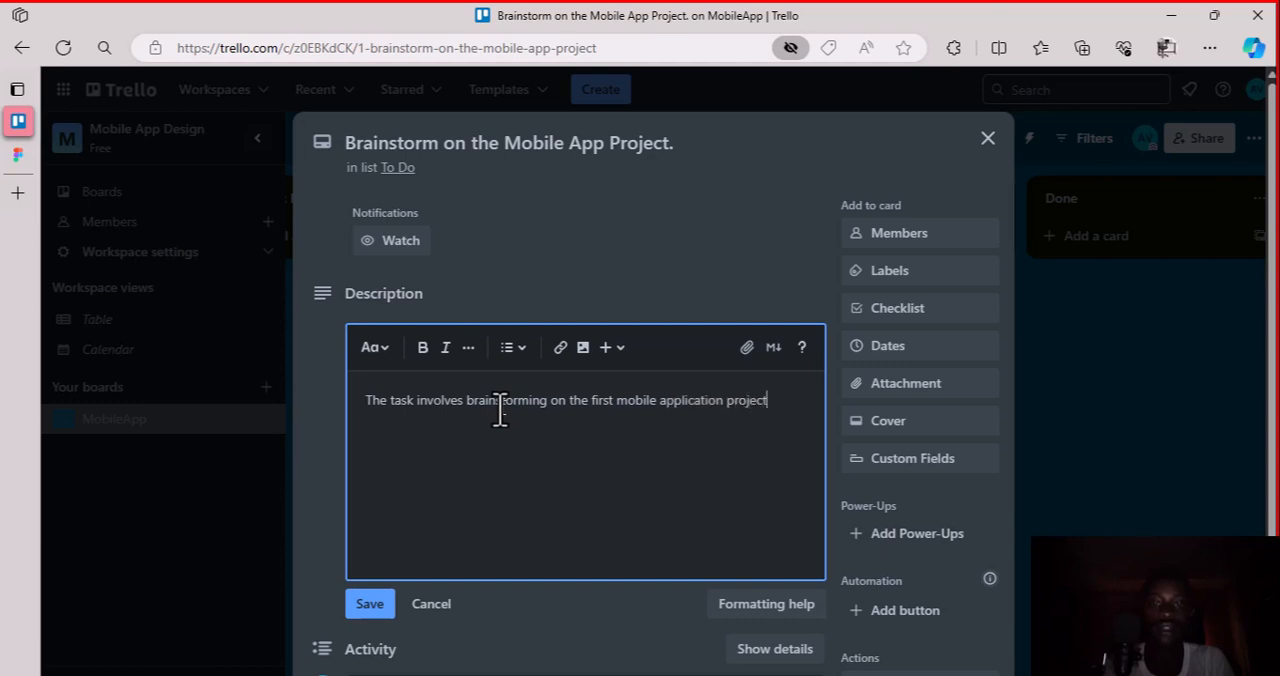
text(t for the three months UIUX)
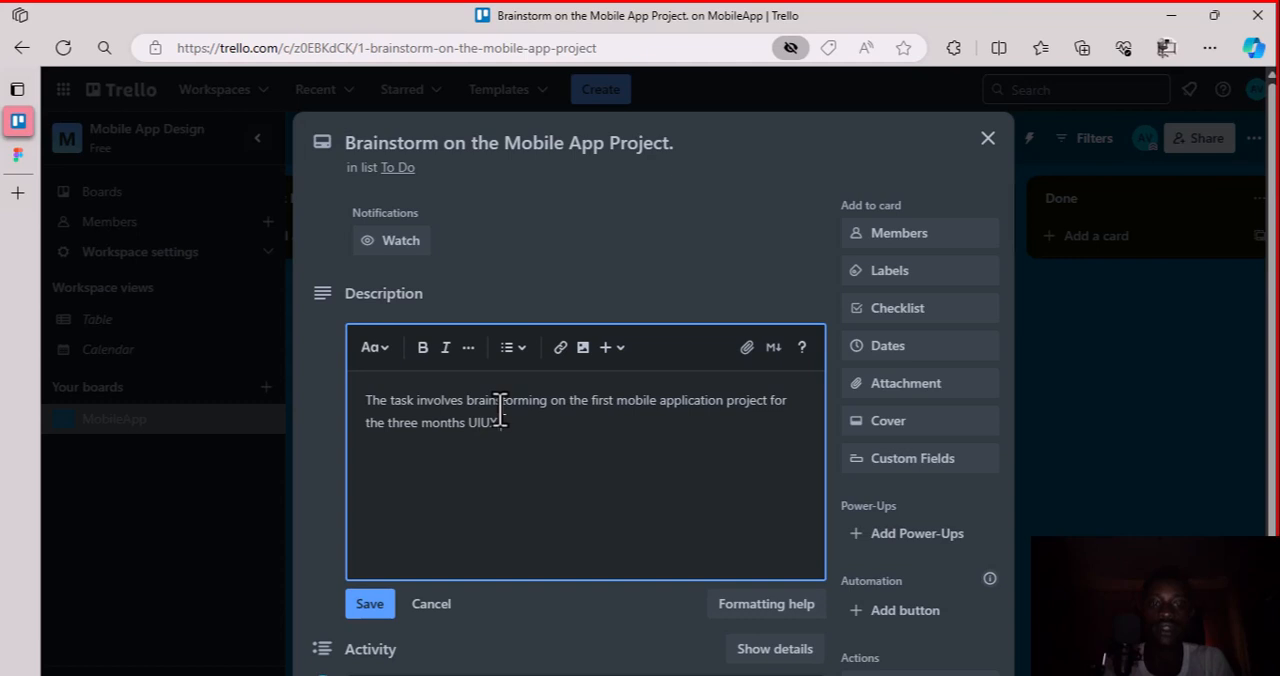
text( Dsiign Masterclass which )
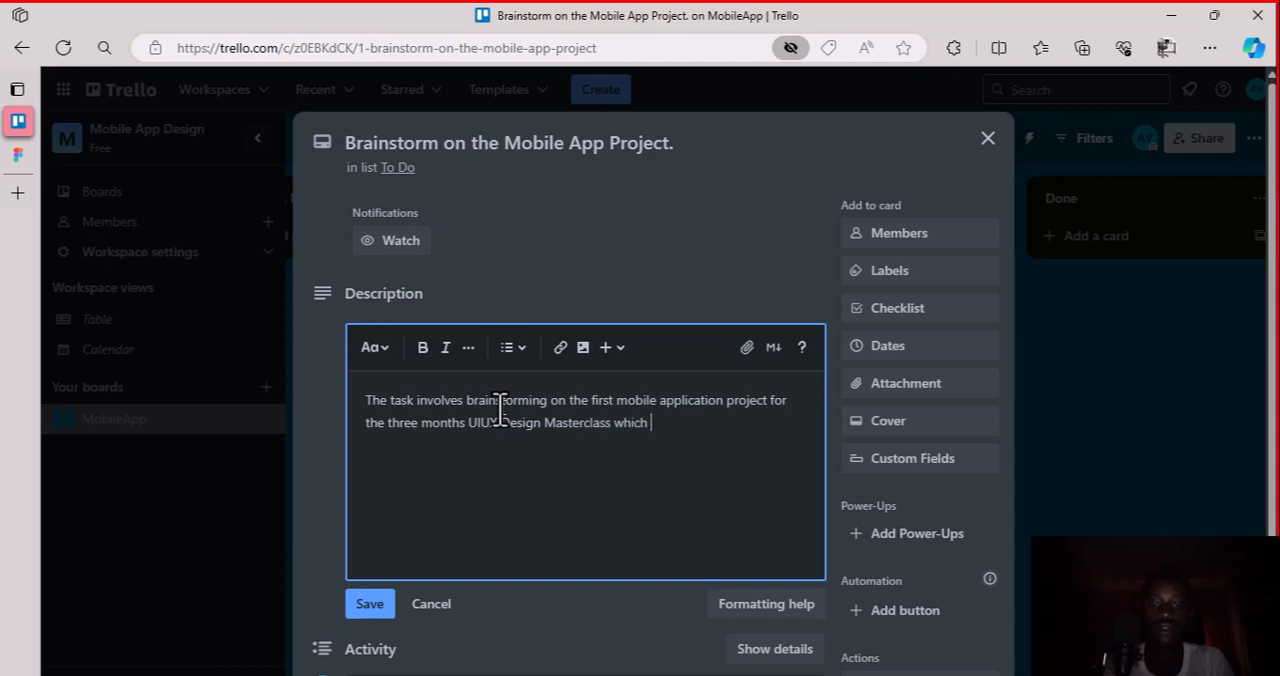
text(woyuld explain the )
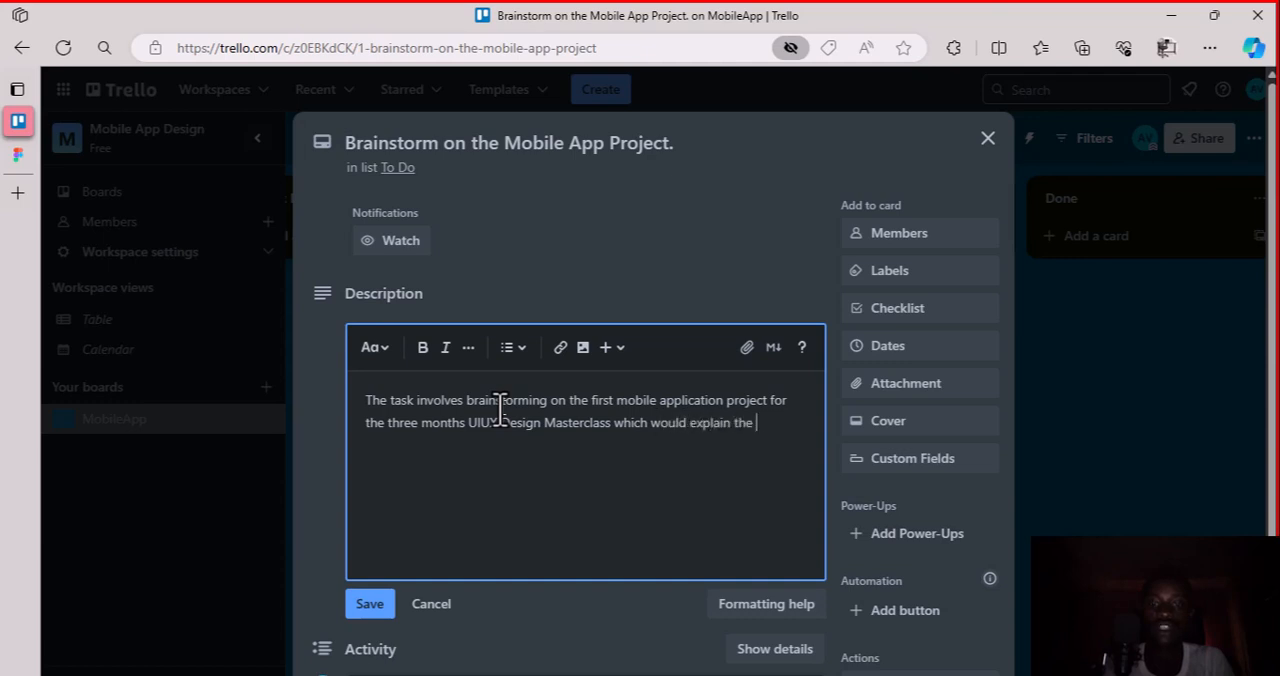
text(theory of )
text(UX and)
text(asn)
text( UI inn )
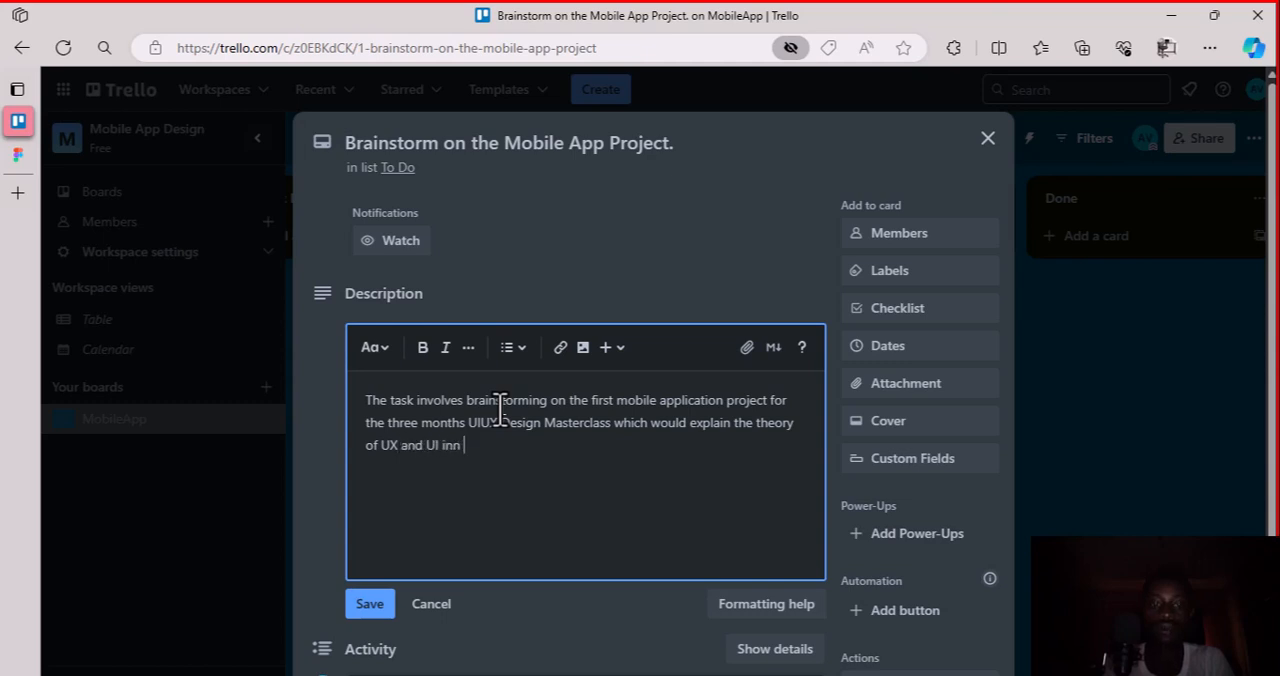
text(product design and management)
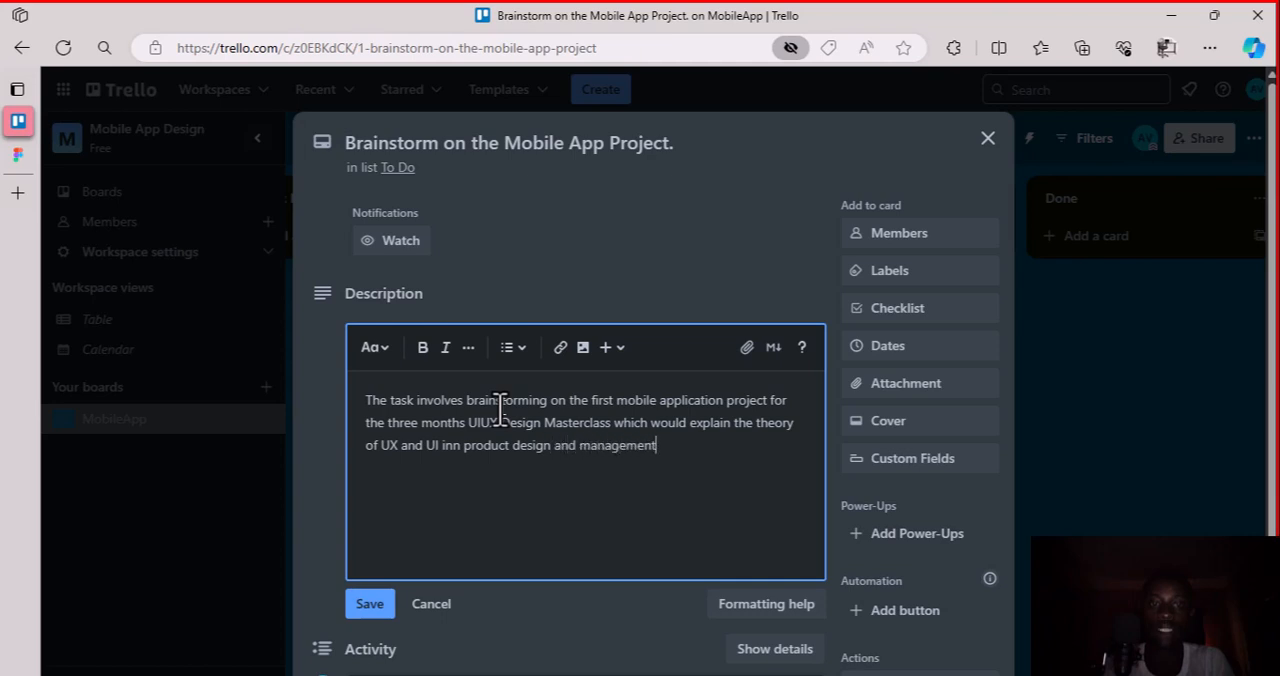
text(.)
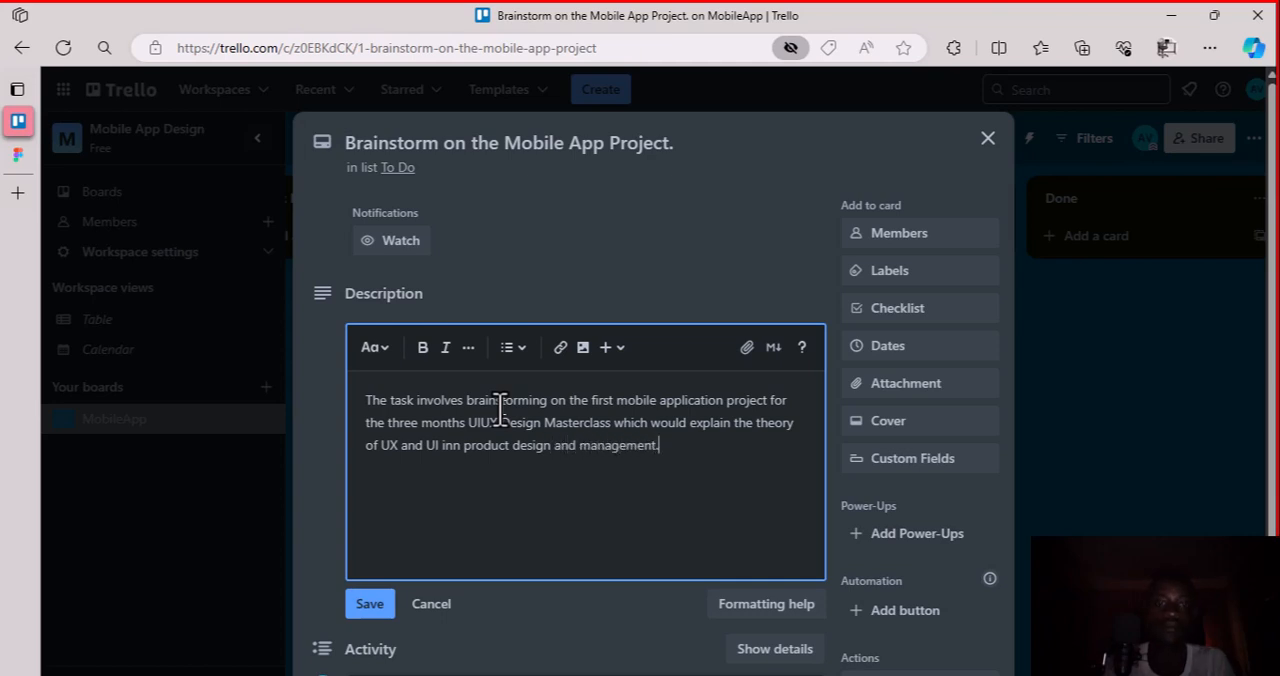
Finish the card description with "which would explain the theory of UX and UI inn product design and management." and save it
click(369, 604)
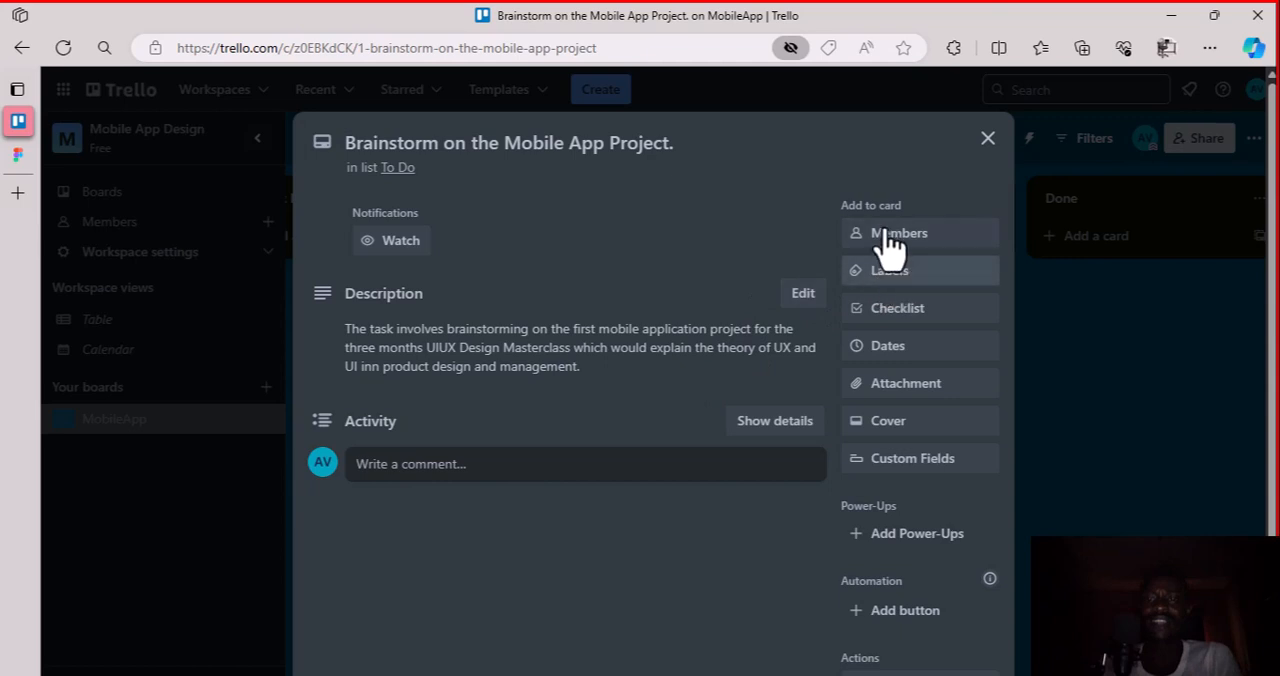
Reopen the saved card description for editing and make the word "UIUX" bold
click(803, 298)
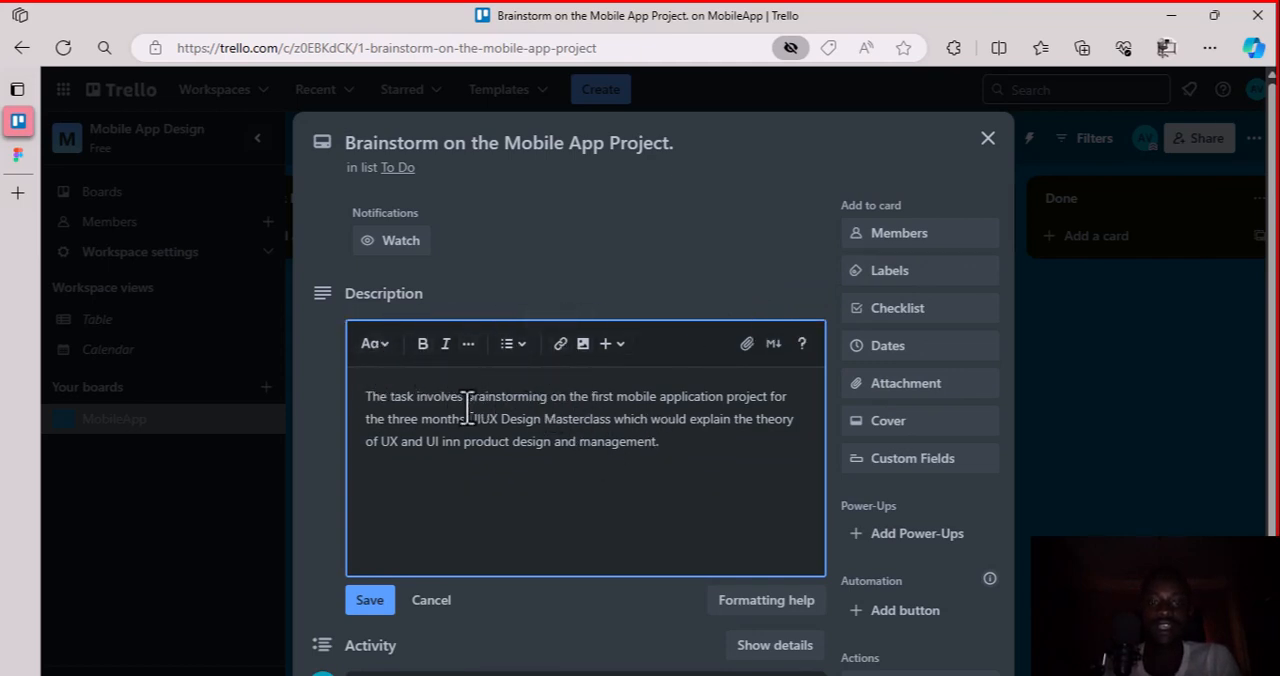
drag(468, 419, 500, 420)
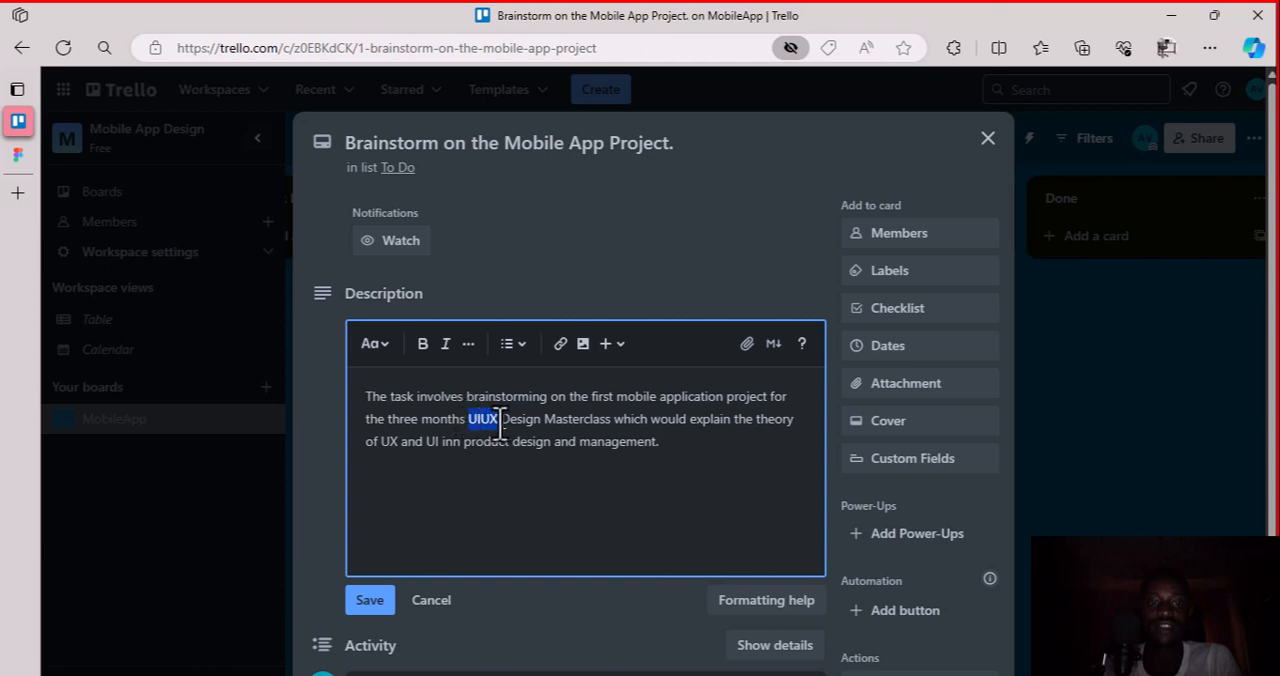
click(424, 346)
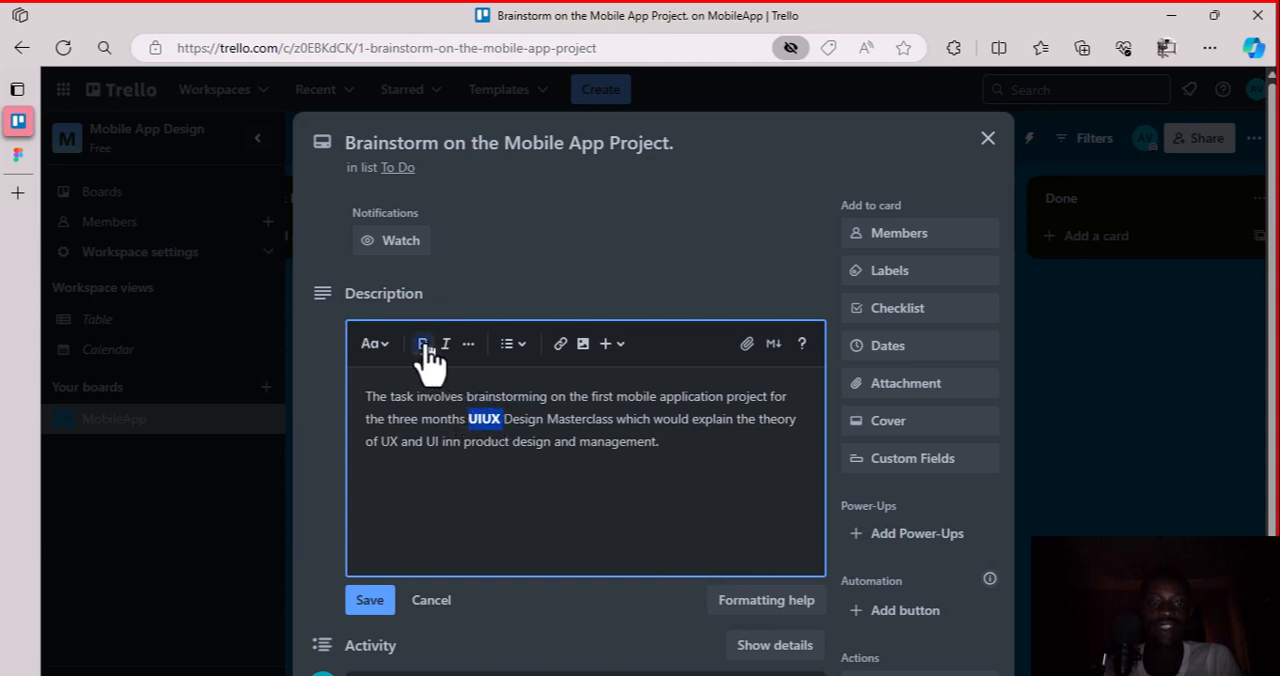
click(503, 457)
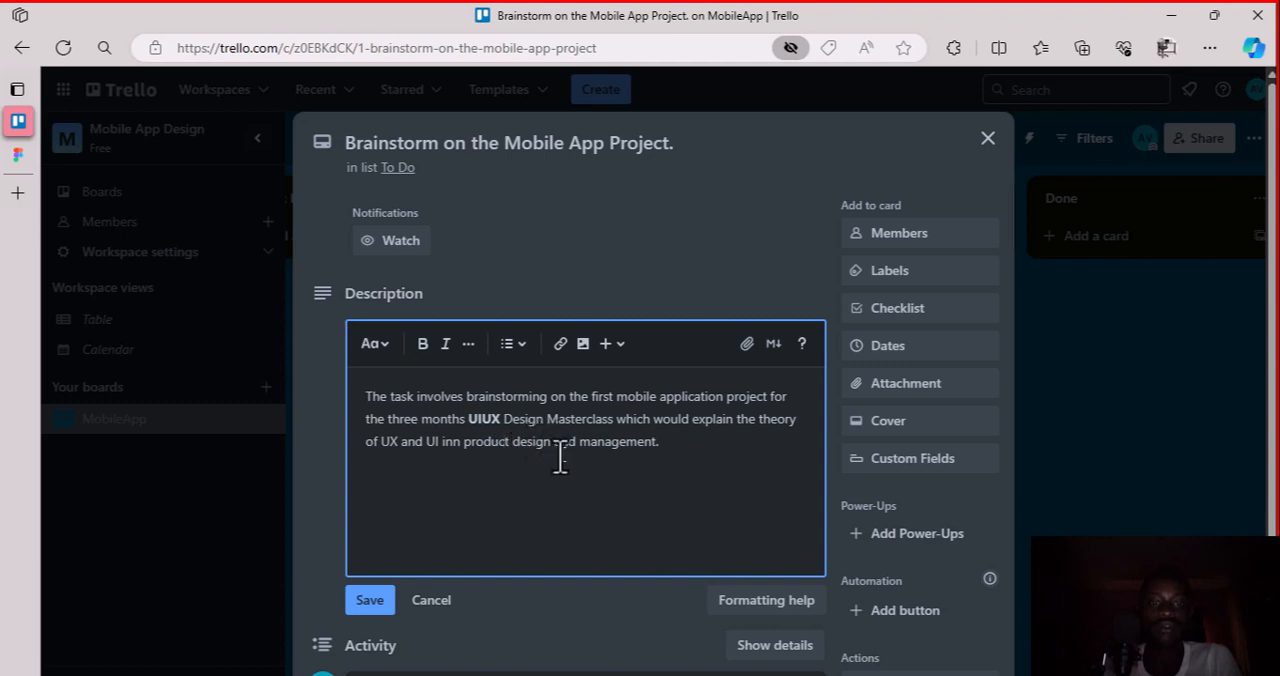
Correct "inn" to "in" in the description and italicize "product design and management"
click(462, 445)
key(BackSpace)
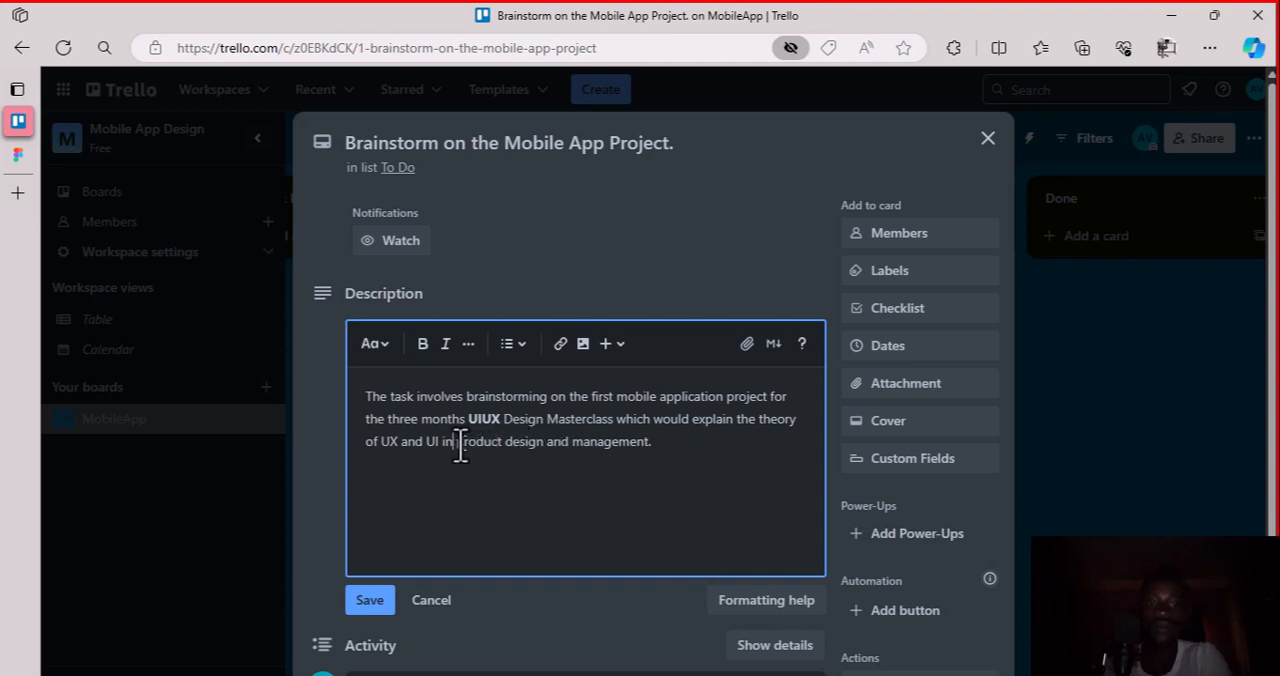
drag(456, 443, 648, 443)
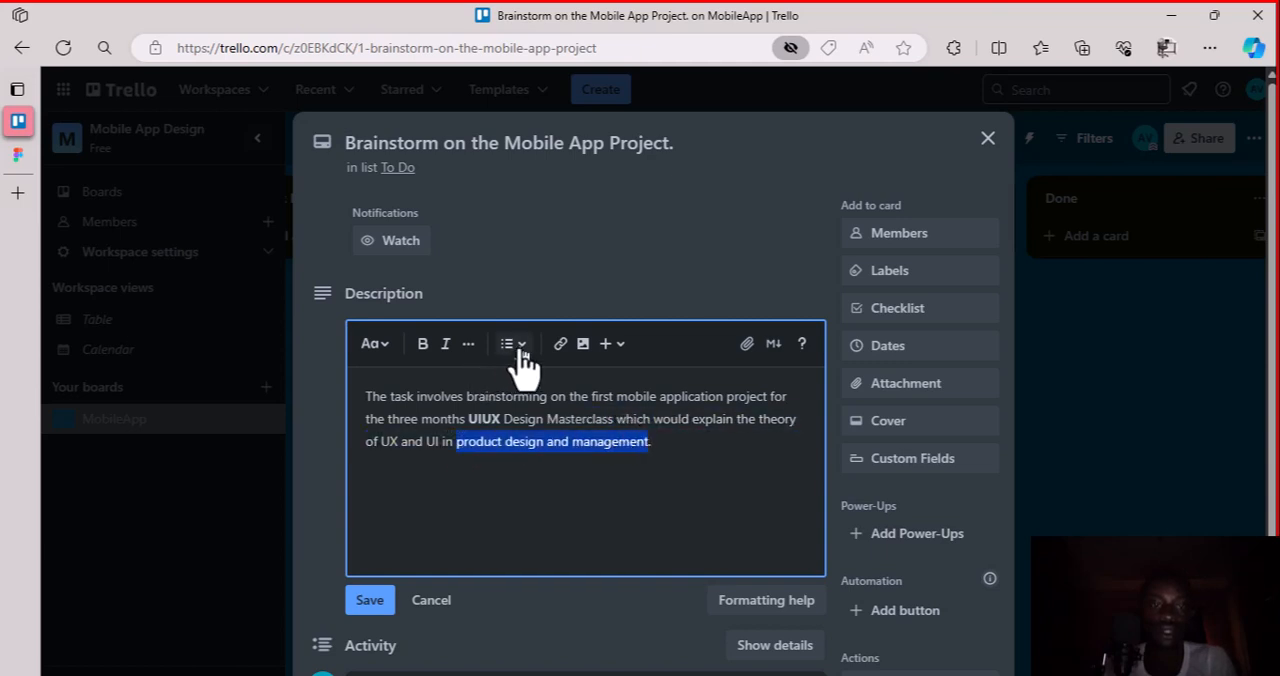
click(449, 350)
Examine the description editor's additional formatting, list, insert-element and text style options
click(469, 346)
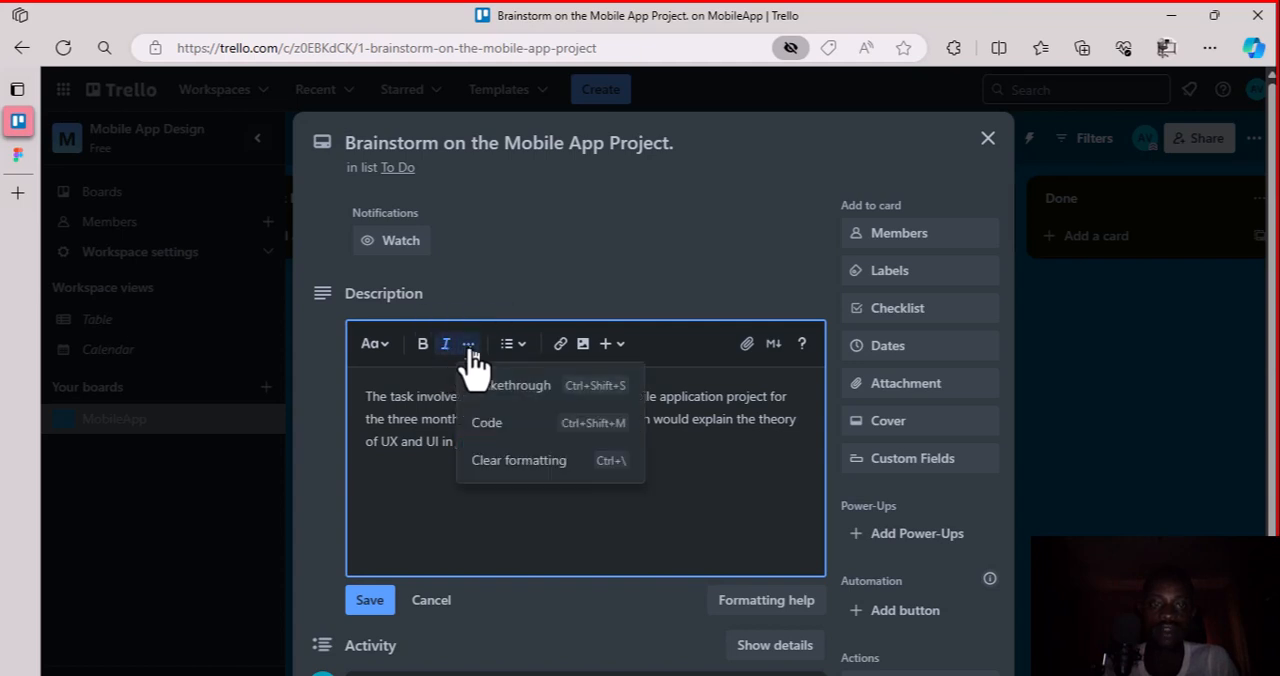
click(418, 466)
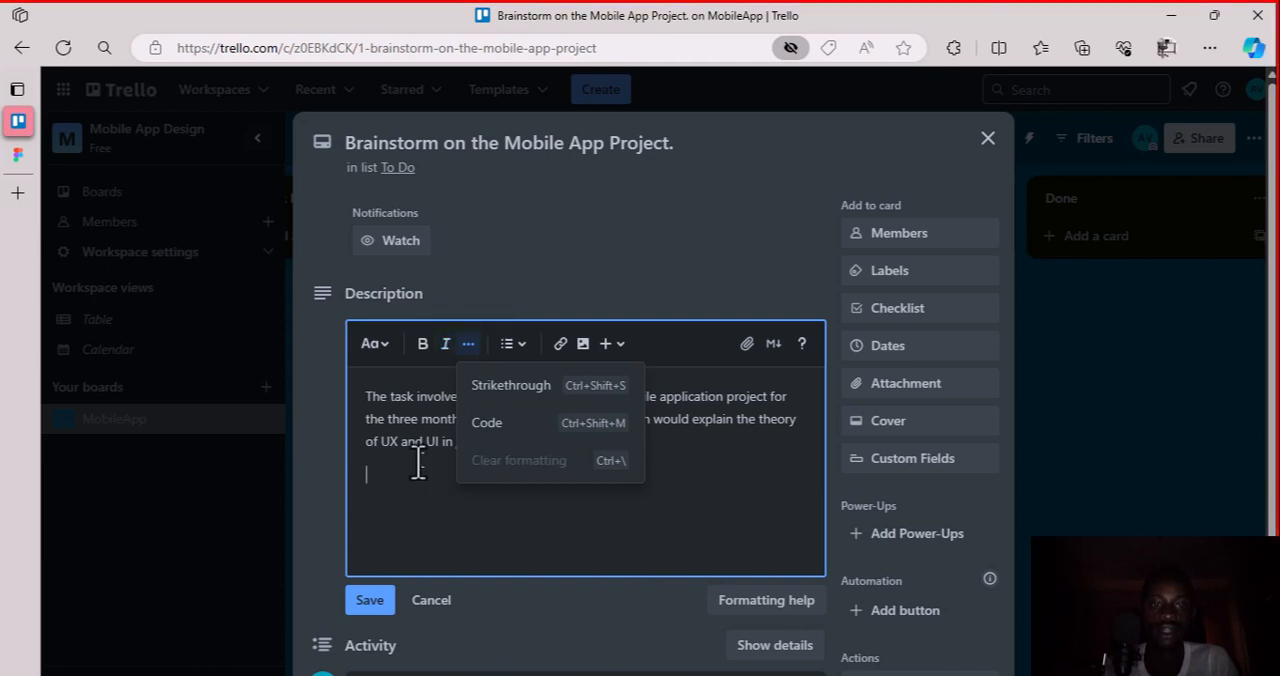
click(721, 444)
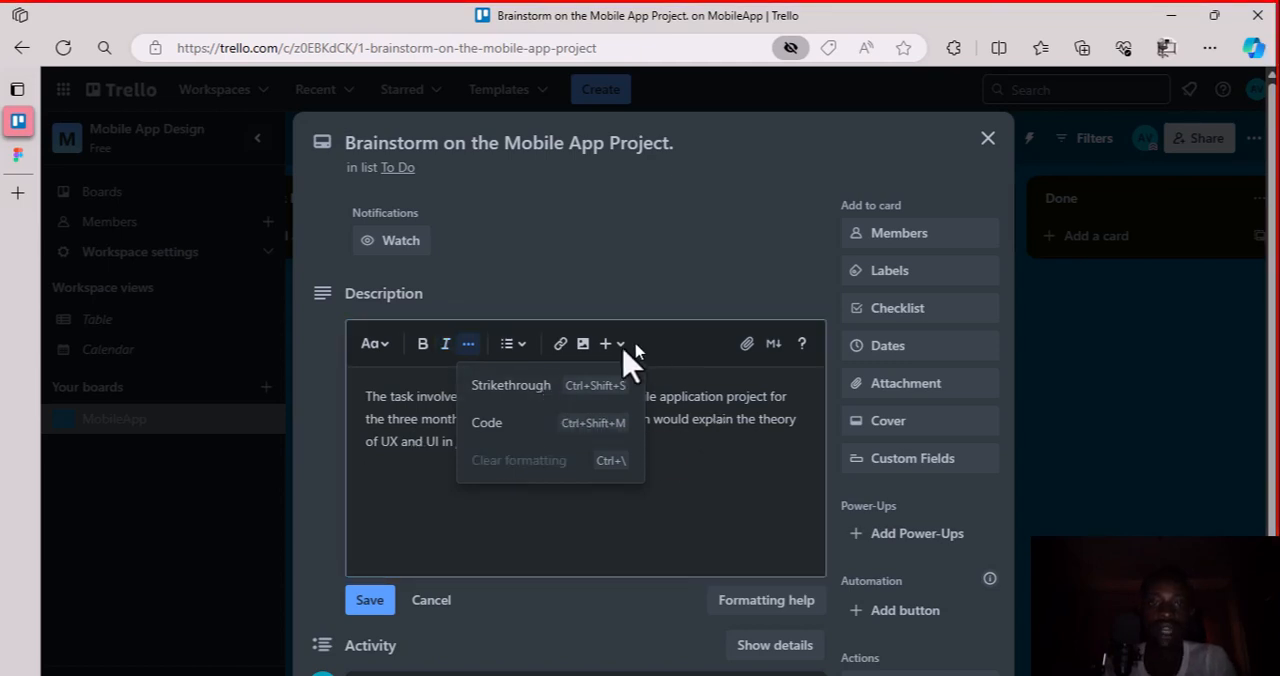
key(Escape)
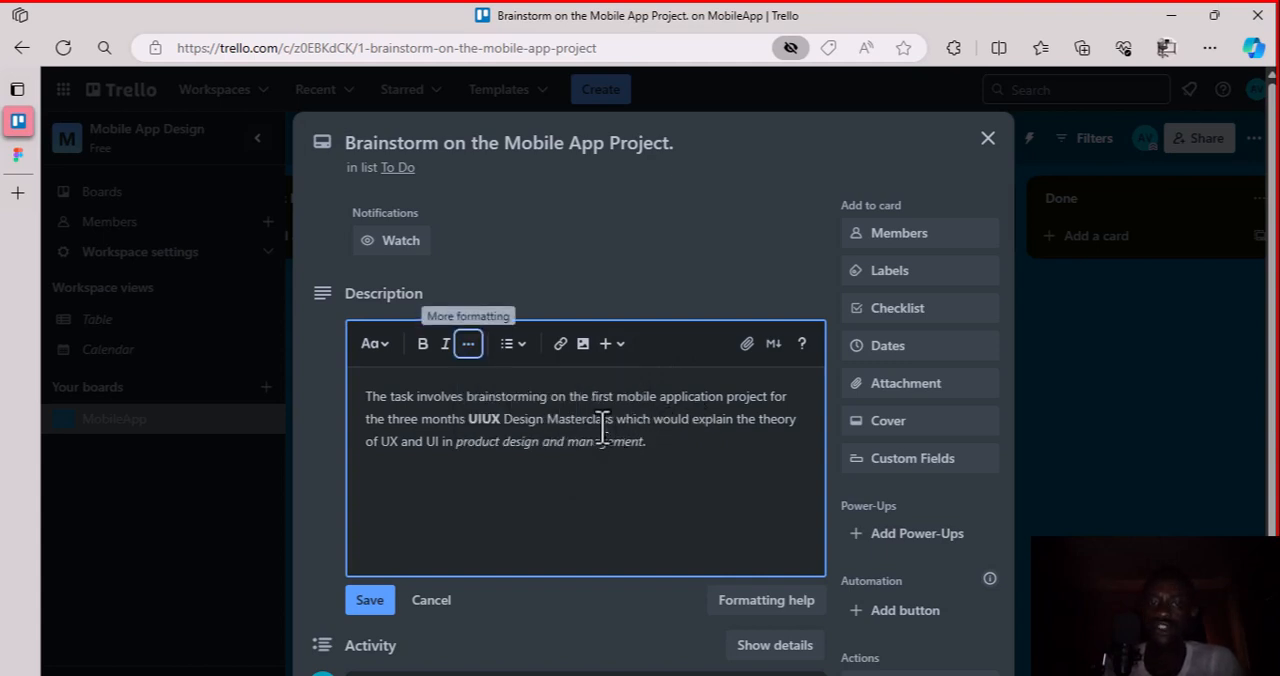
click(526, 360)
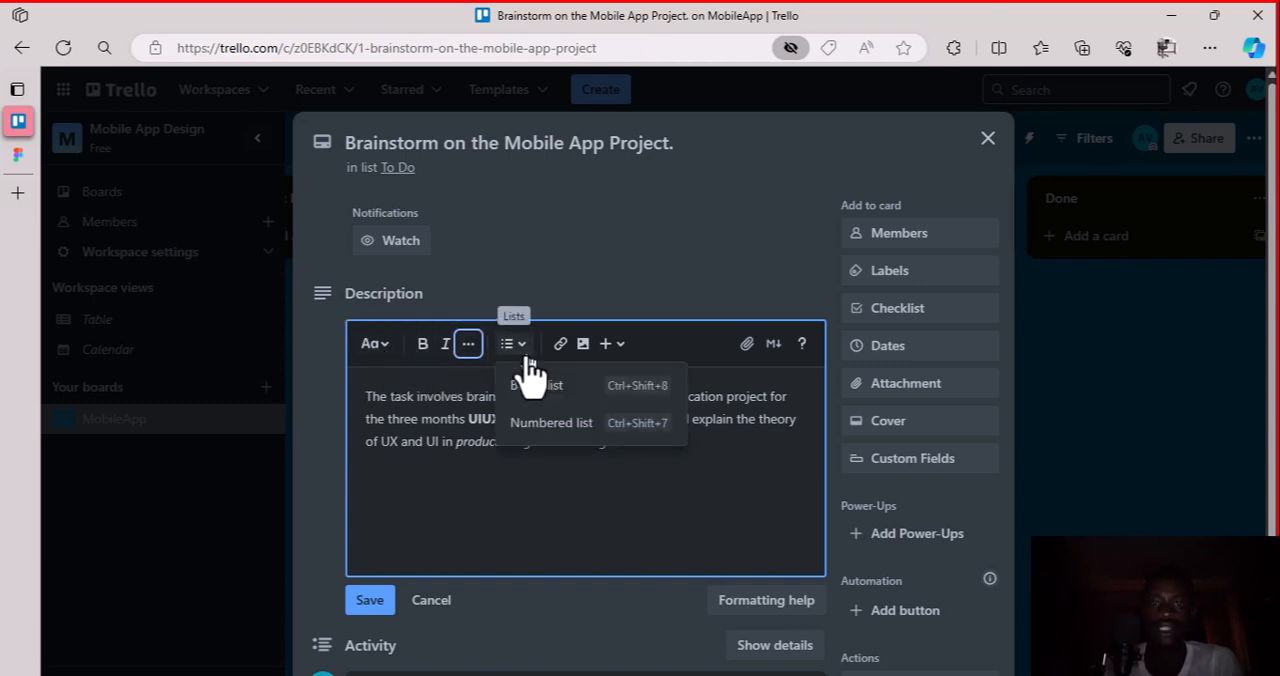
click(621, 352)
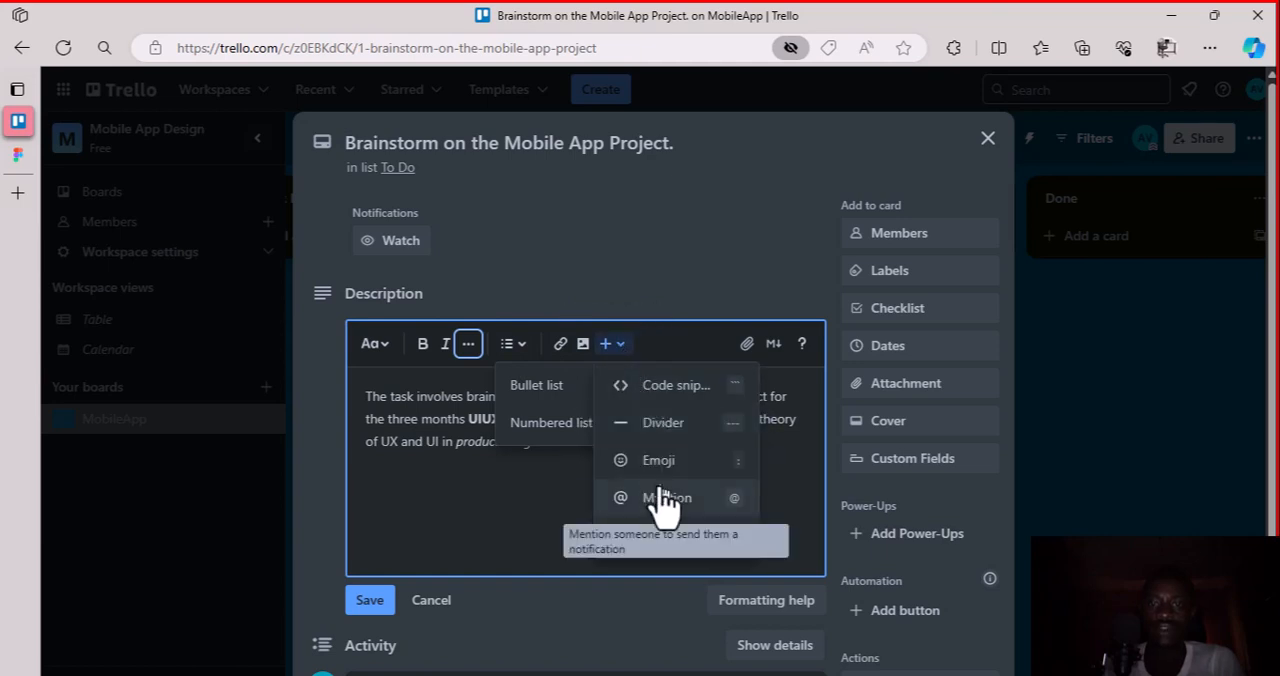
scroll(665, 505, down, 1)
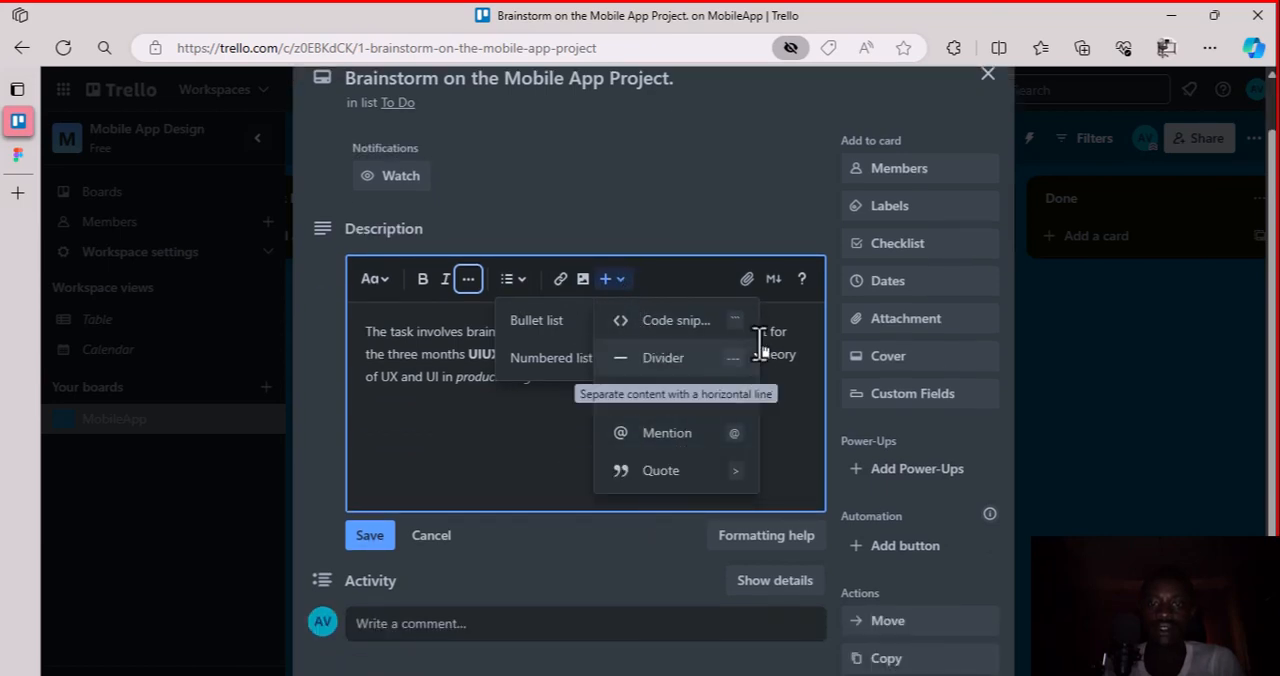
scroll(668, 400, up, 1)
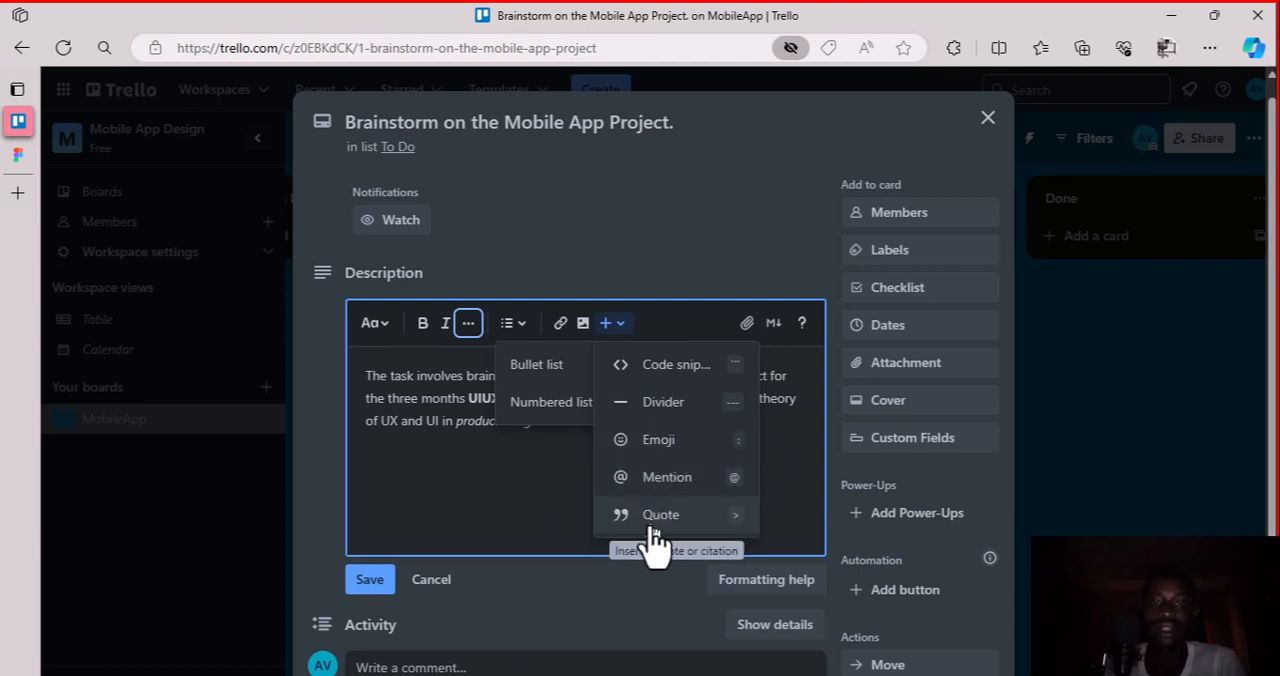
click(391, 326)
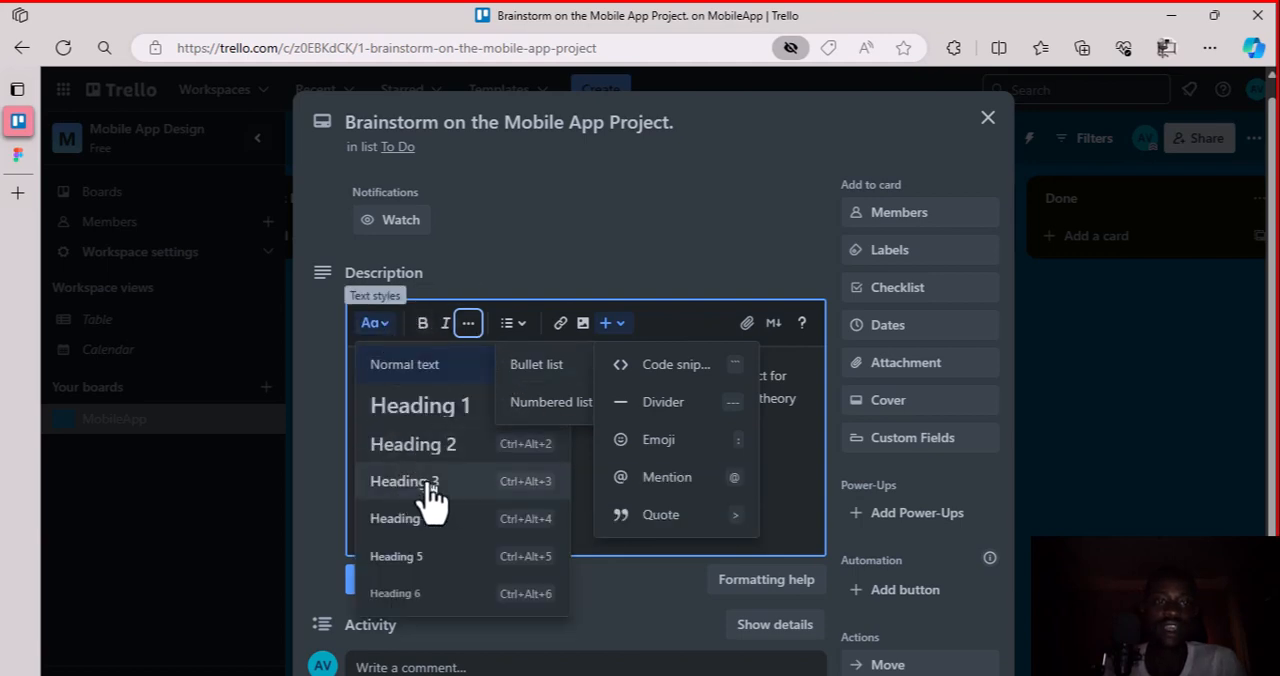
click(524, 328)
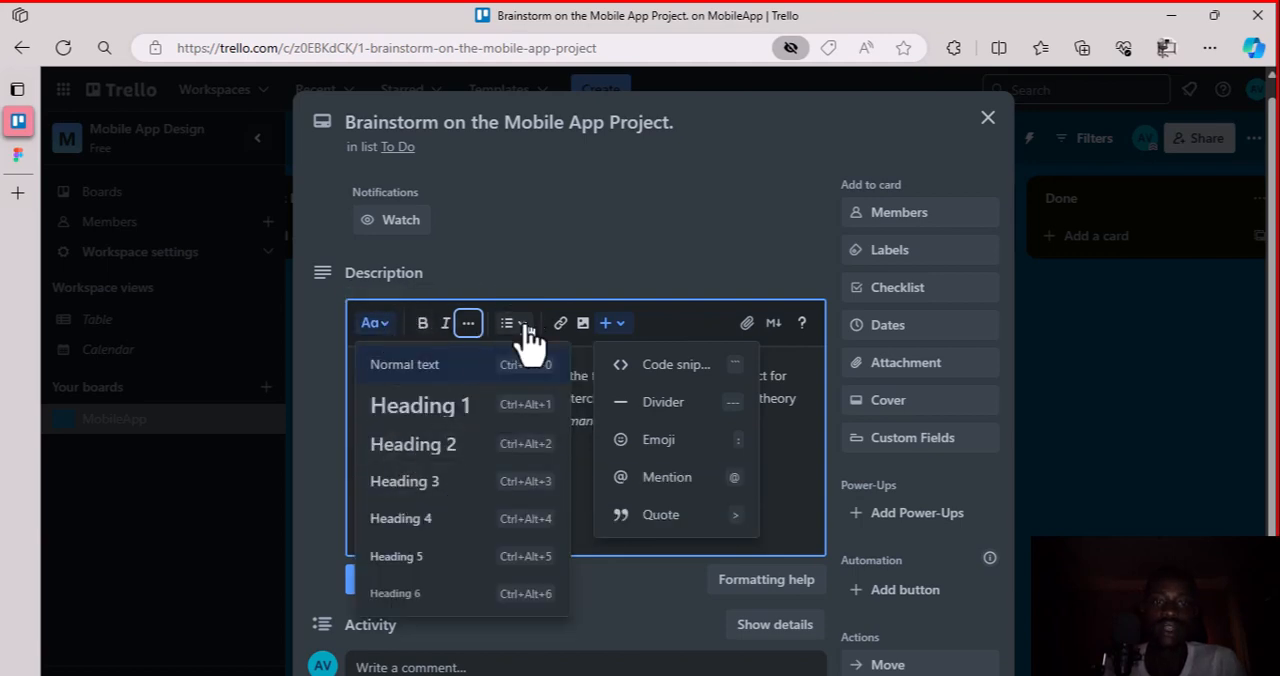
click(526, 330)
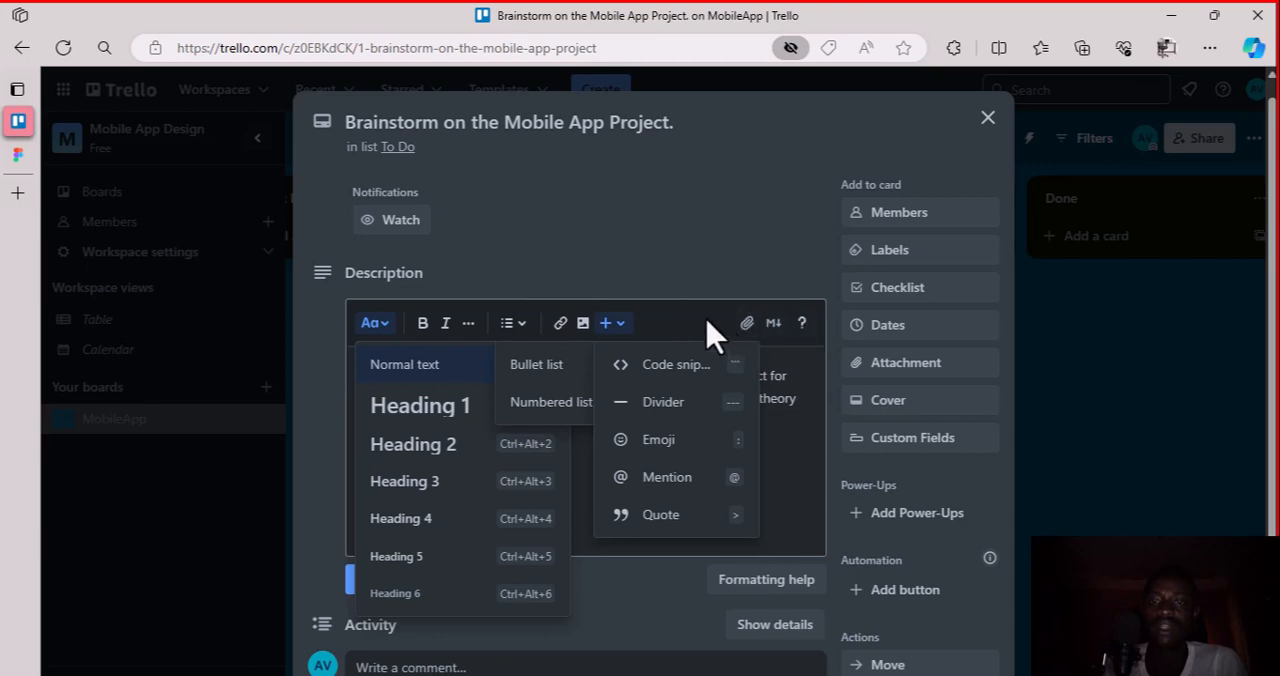
Leave the description editor and reopen the "Brainstorm on the Mobile App Project." card
key(Escape)
key(Escape)
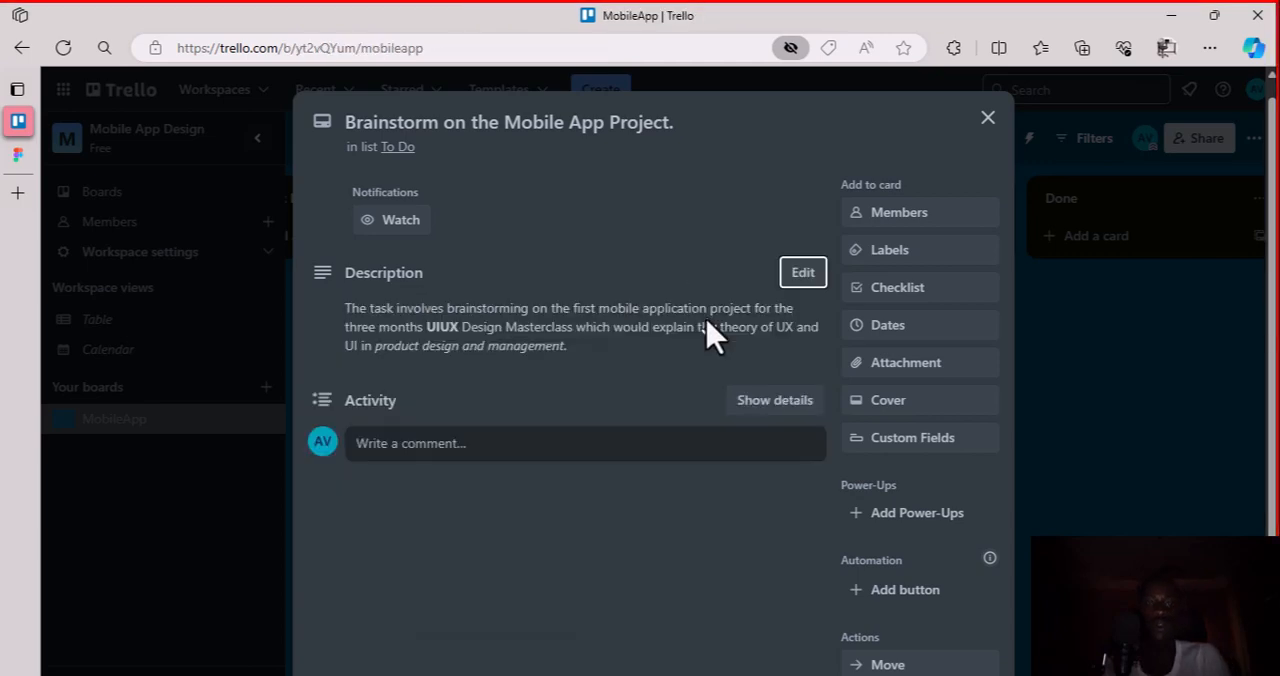
key(Escape)
click(642, 285)
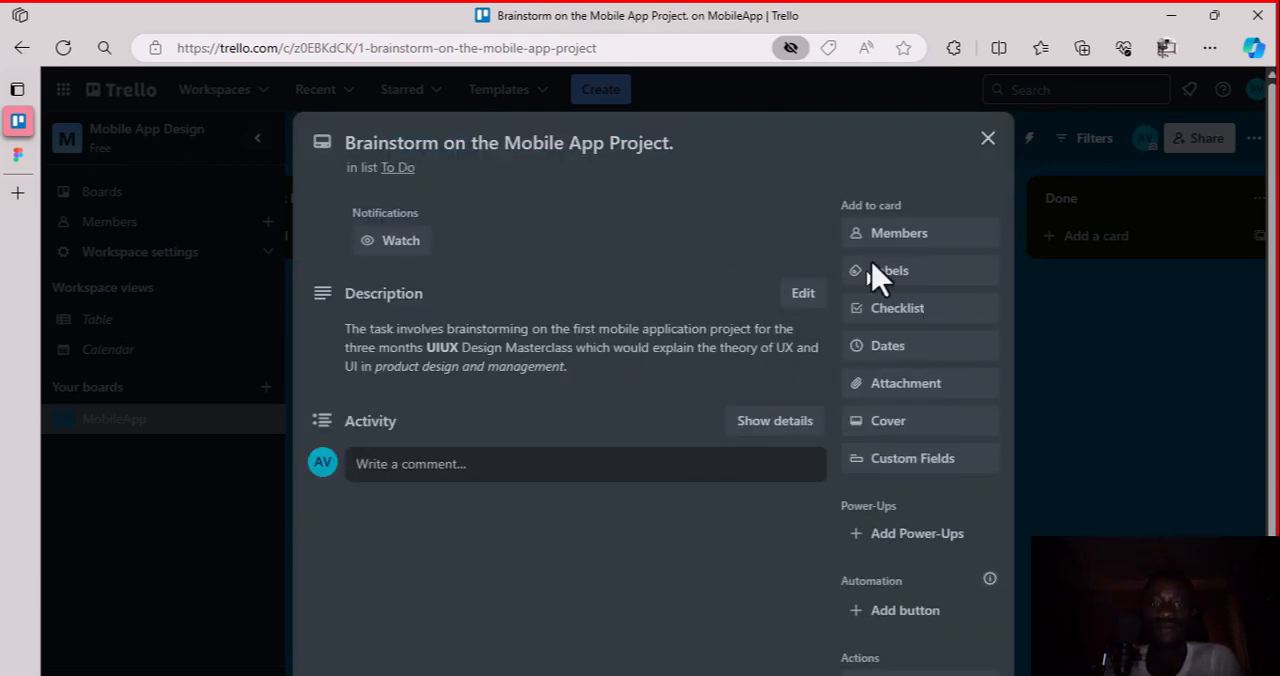
Look up the board members available for the Brainstorm card, searching with "@", and close the member list
click(918, 240)
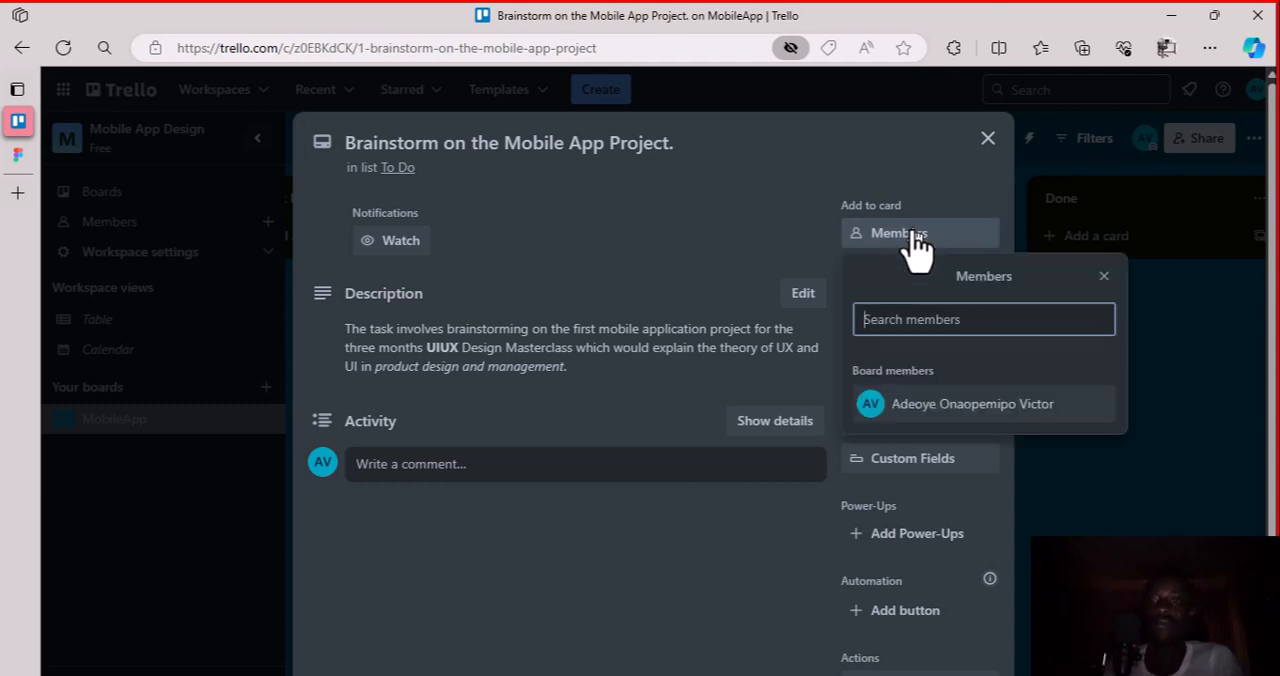
text(a)
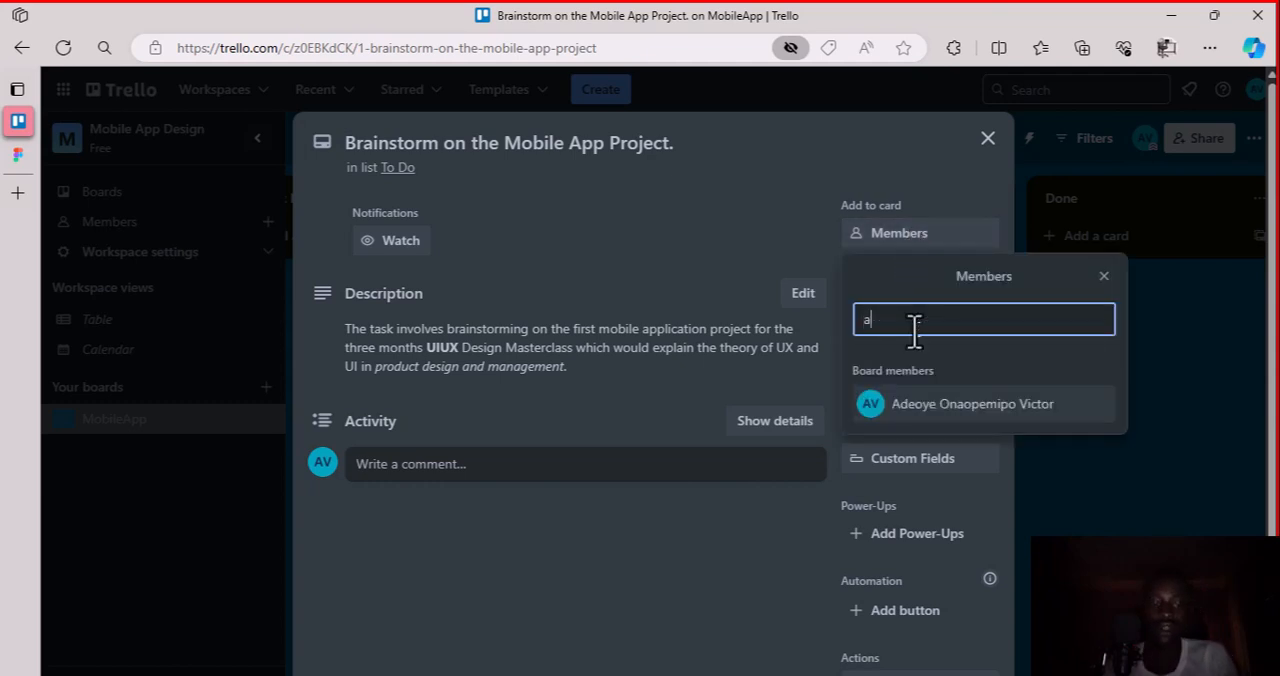
key(BackSpace)
text(@)
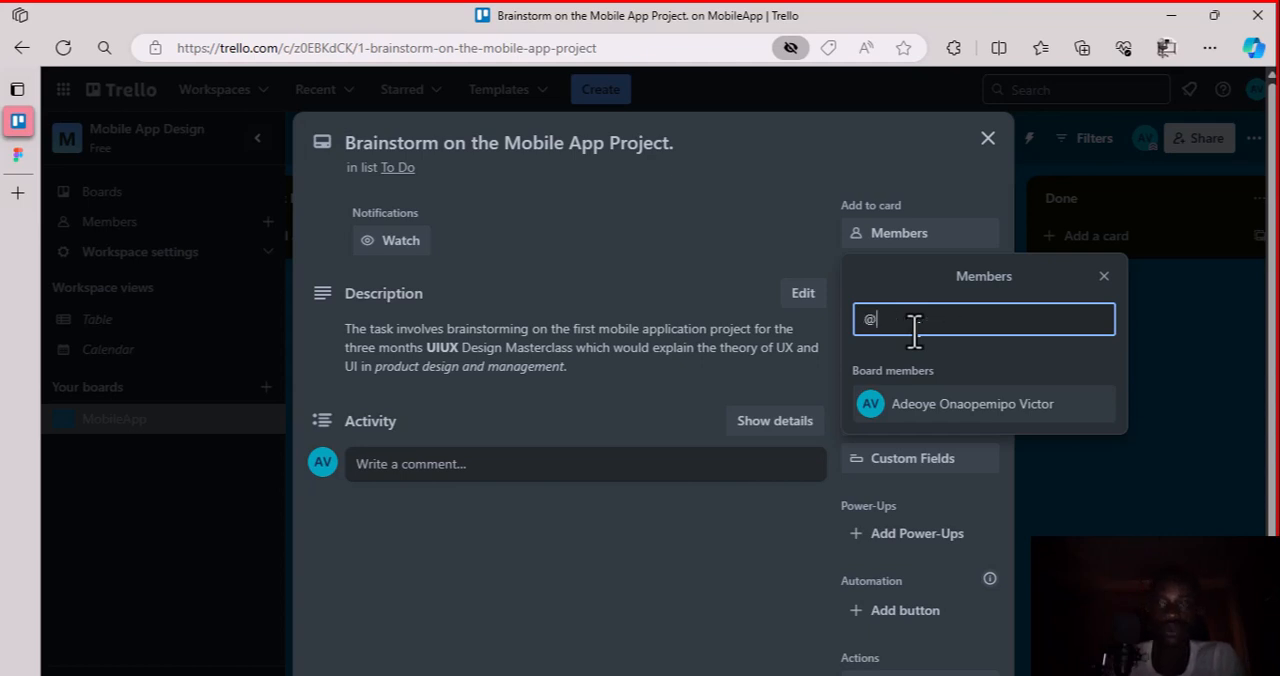
click(1103, 277)
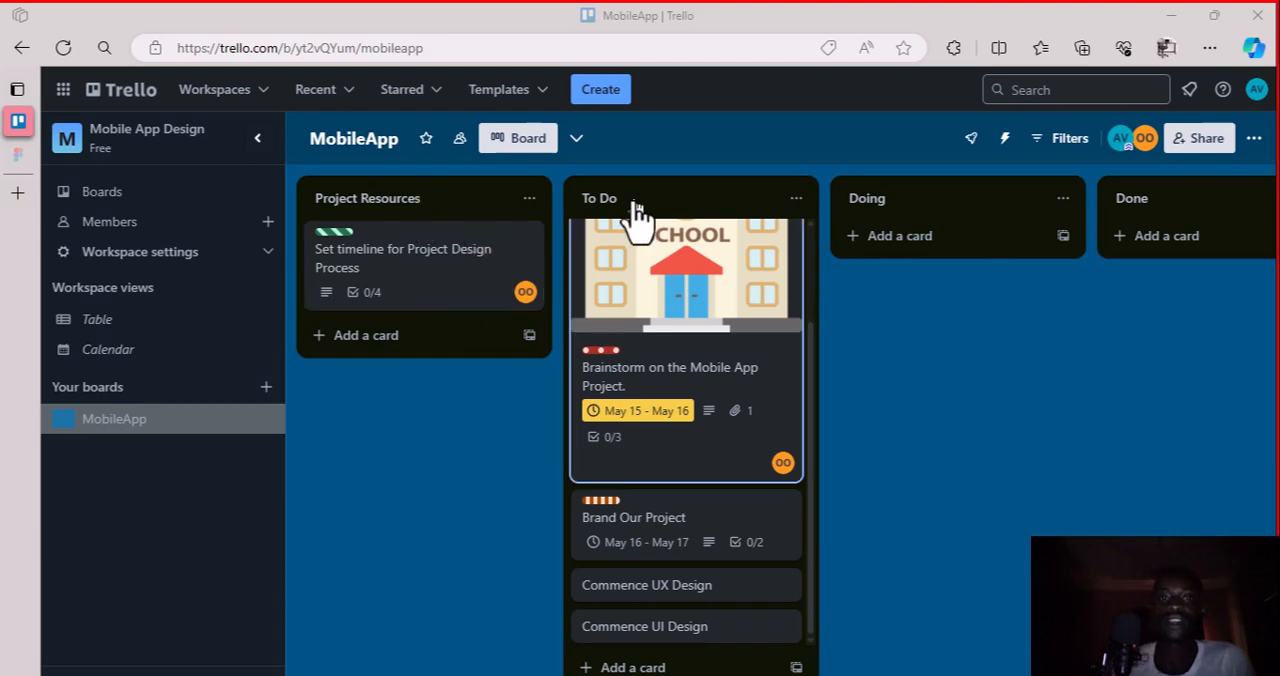
Review the "Set timeline for Project Design Process" card's description and Project Timeline checklist, and close the card
click(428, 298)
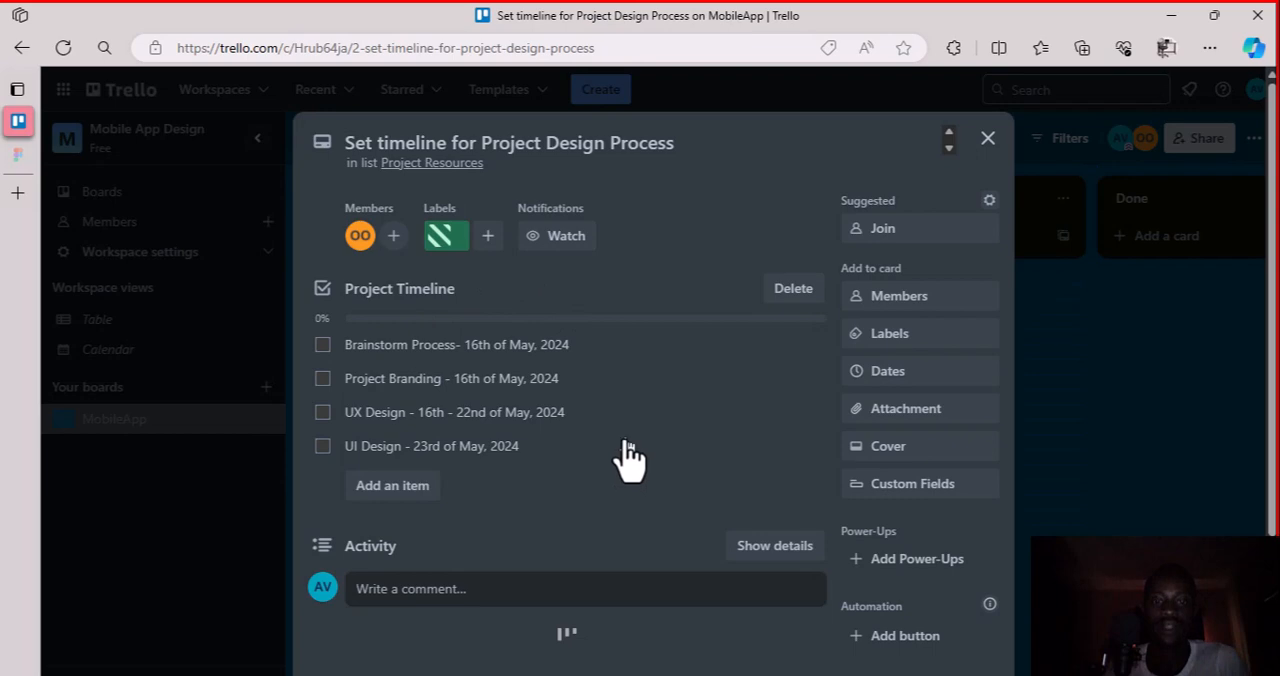
scroll(630, 440, down, 2)
scroll(630, 440, up, 2)
scroll(630, 450, down, 2)
scroll(628, 455, up, 3)
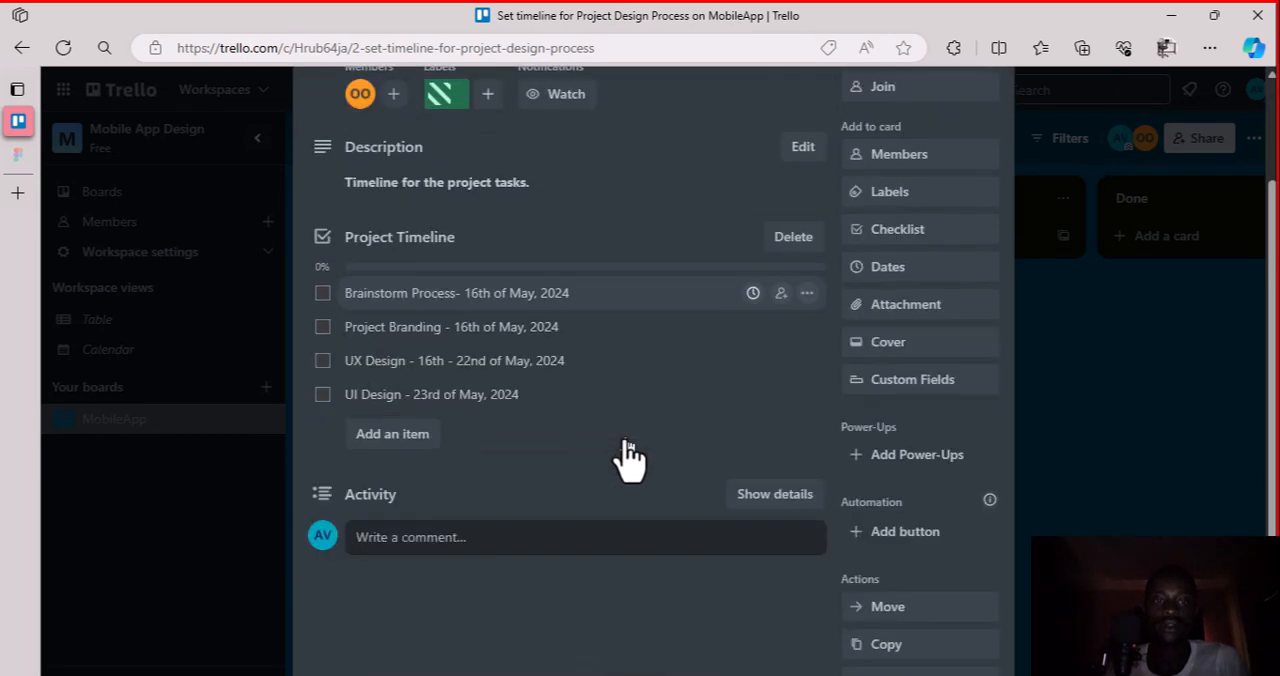
click(987, 103)
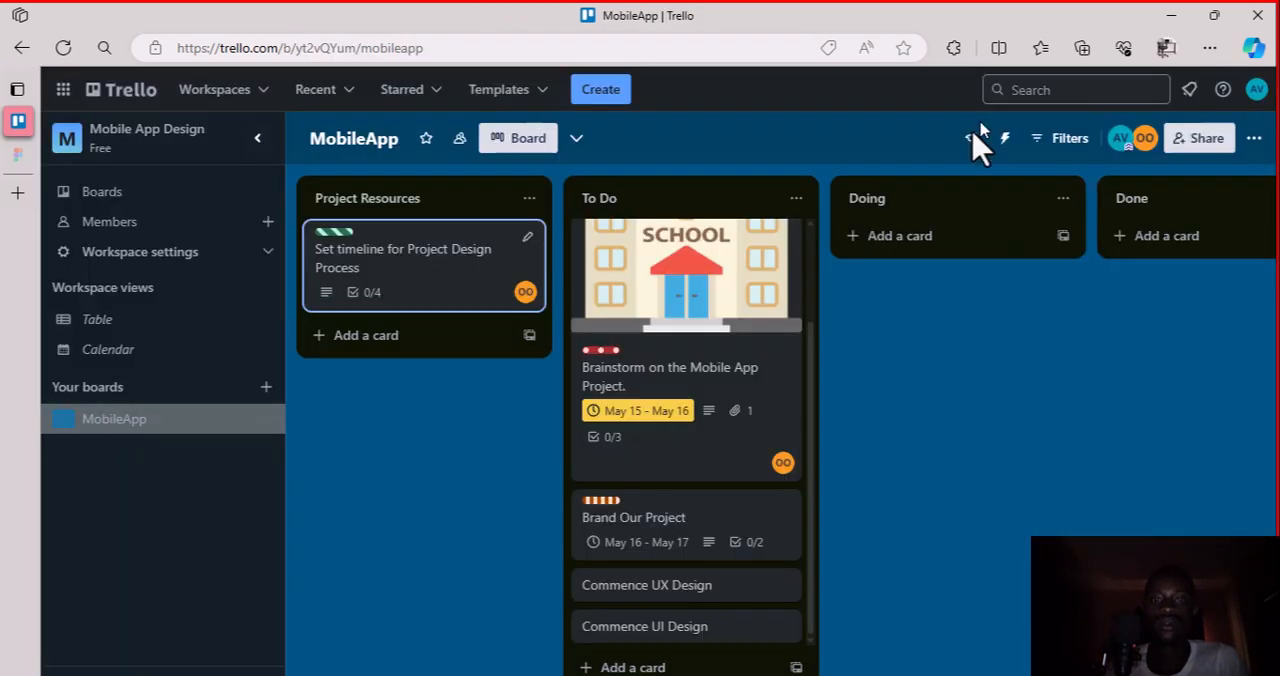
Review the Brainstorm card's cover, dates, attachment and Brainstorm Process checklist, and close the card
click(728, 302)
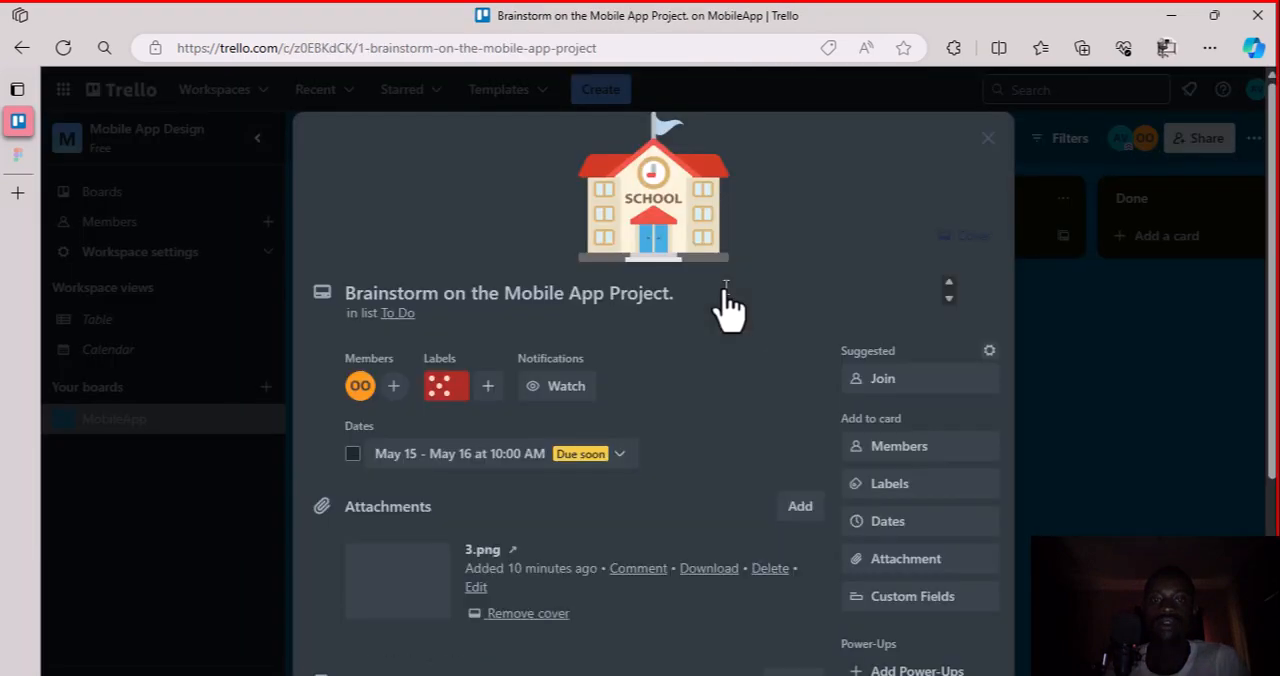
scroll(700, 423, down, 5)
scroll(706, 427, down, 2)
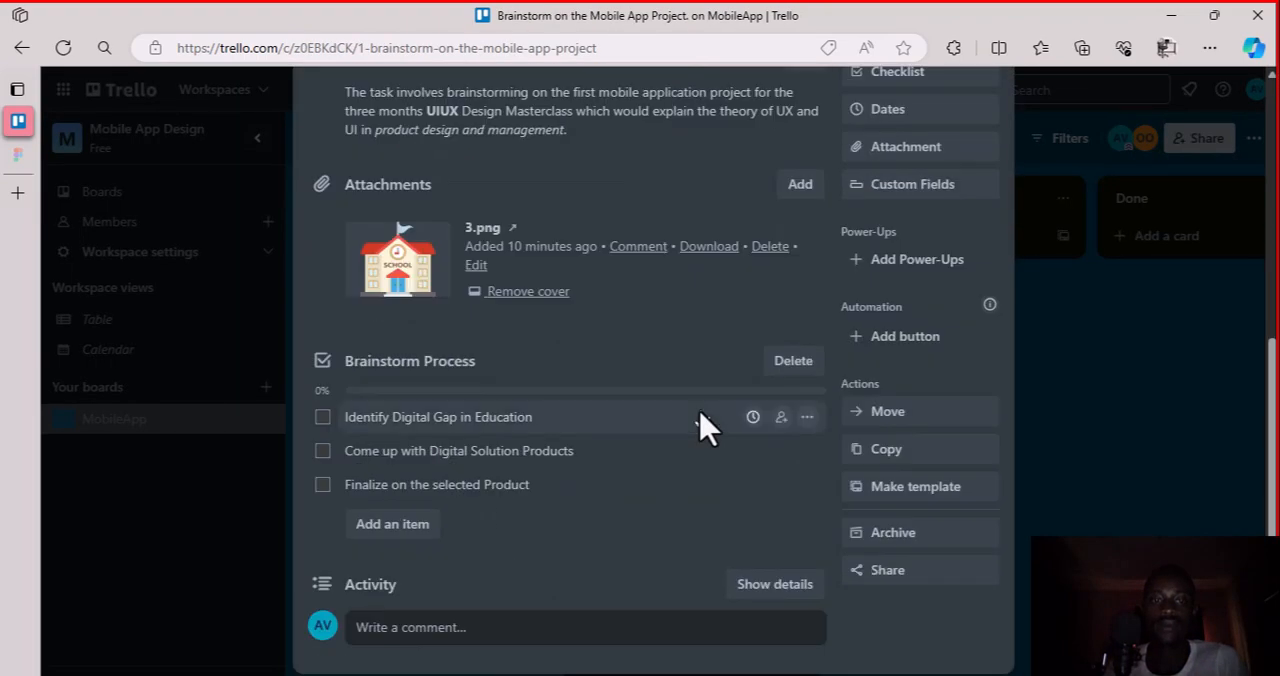
scroll(706, 427, up, 5)
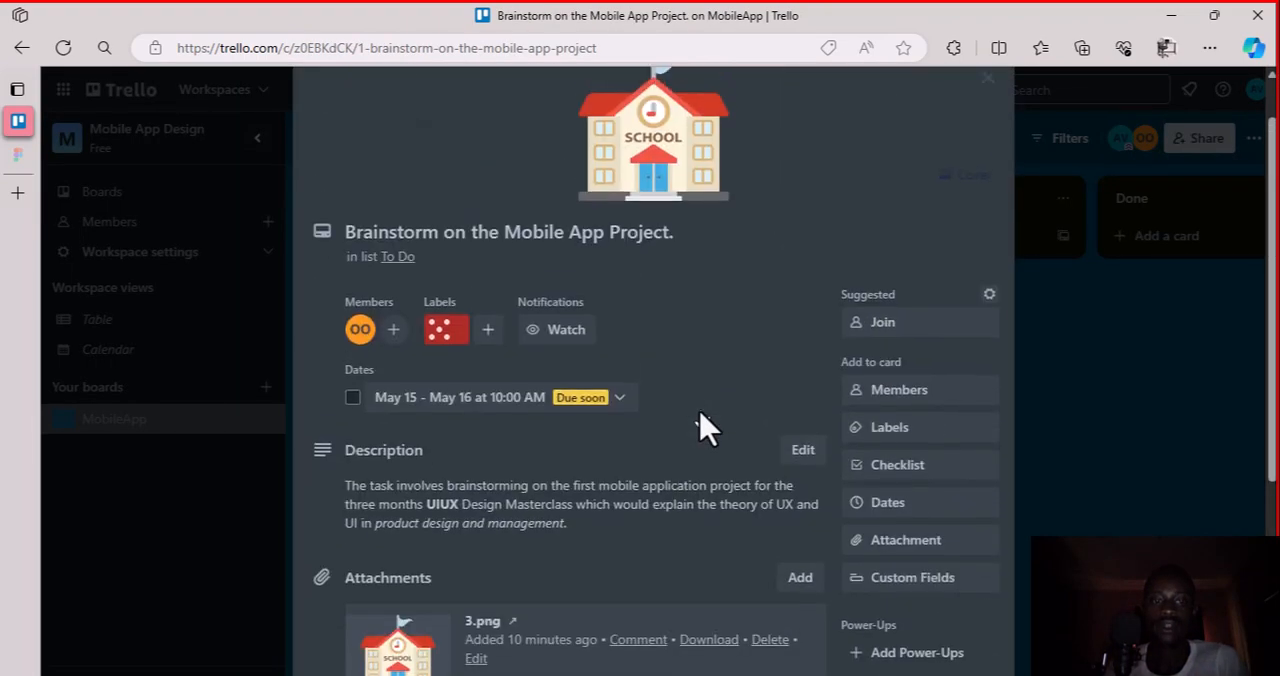
click(988, 86)
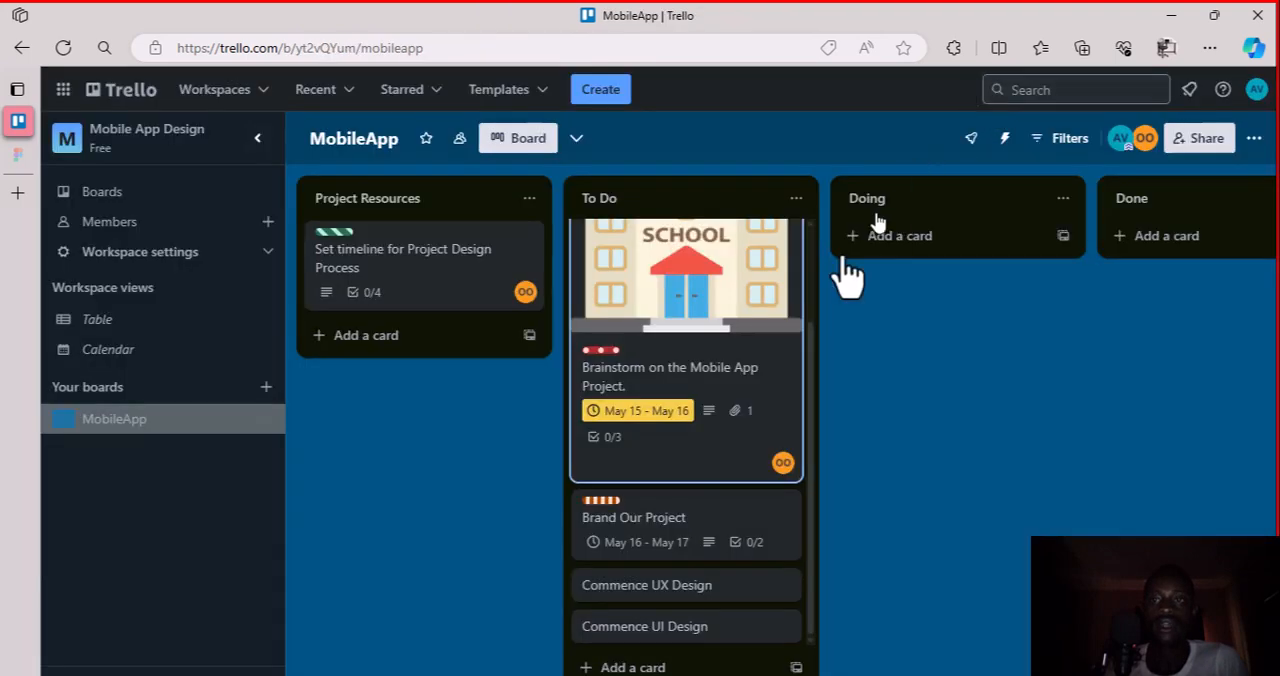
Assign the second listed board member to the "Brand Our Project" card and return to the board
click(707, 515)
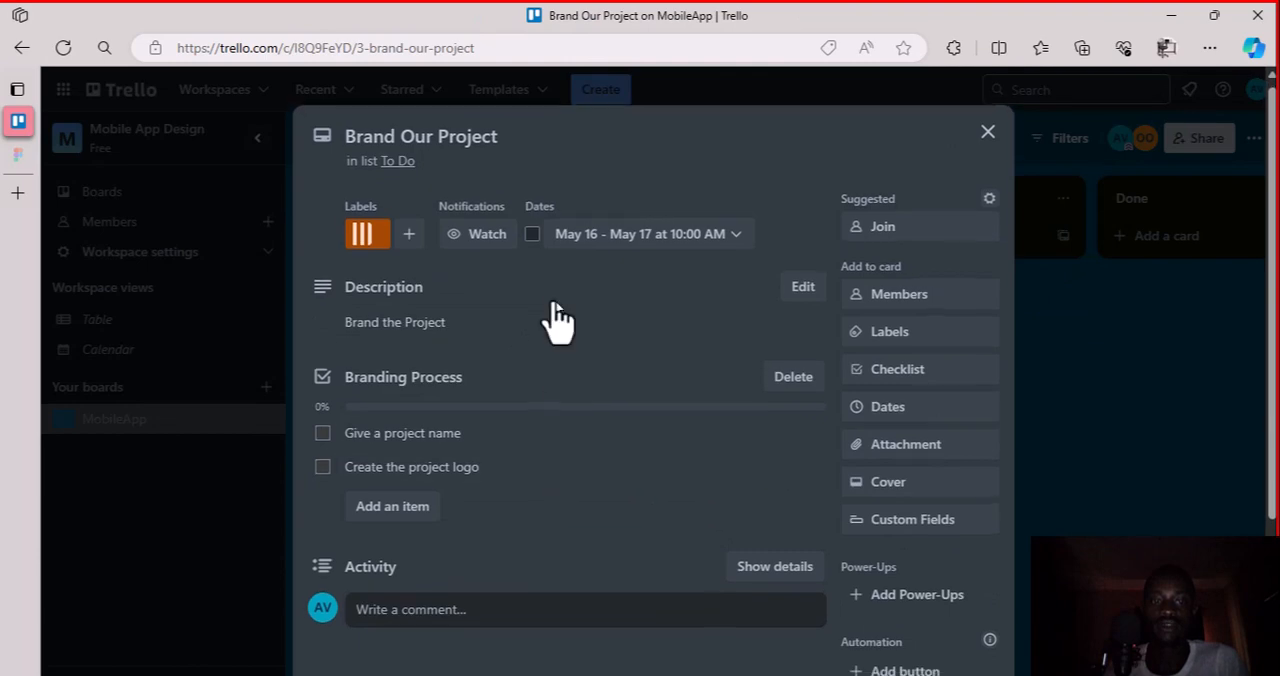
click(989, 140)
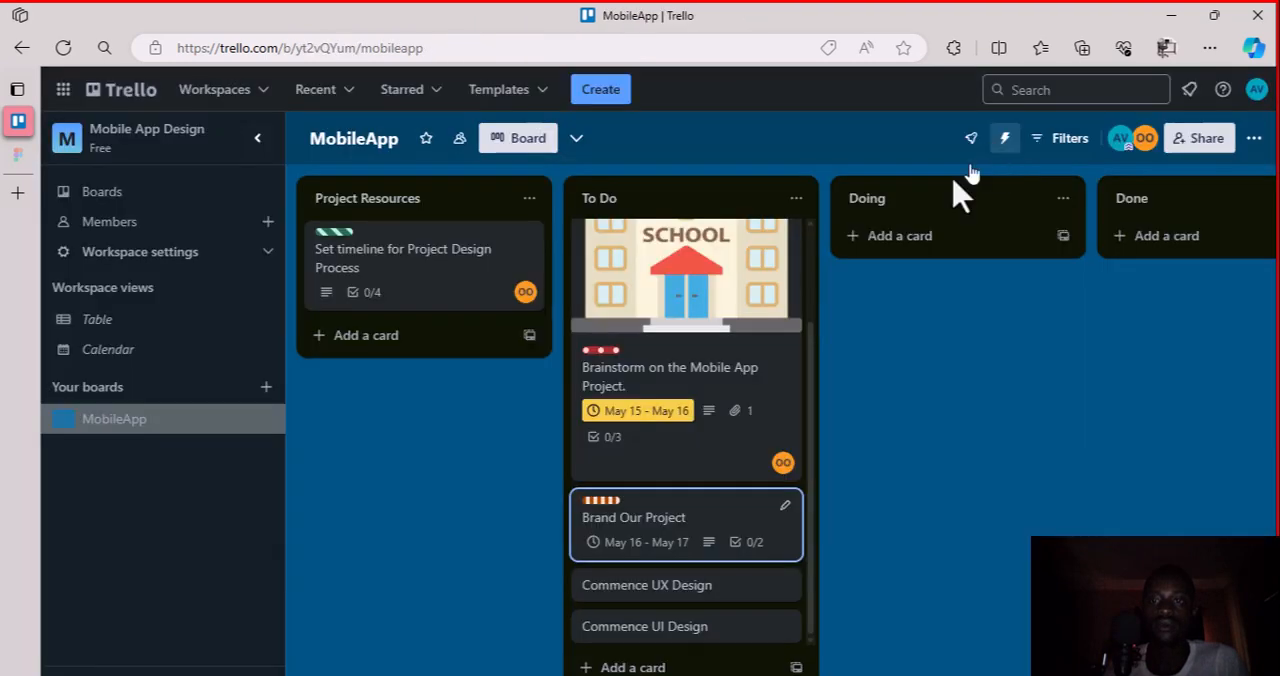
click(693, 530)
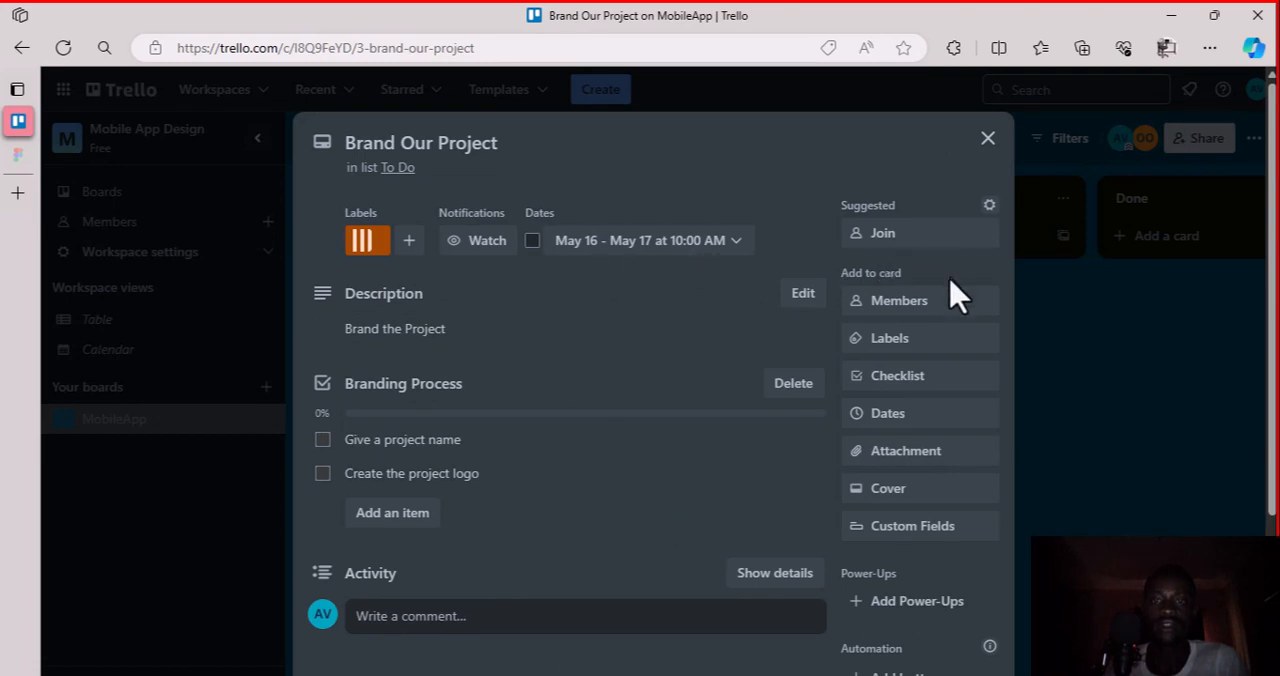
click(945, 306)
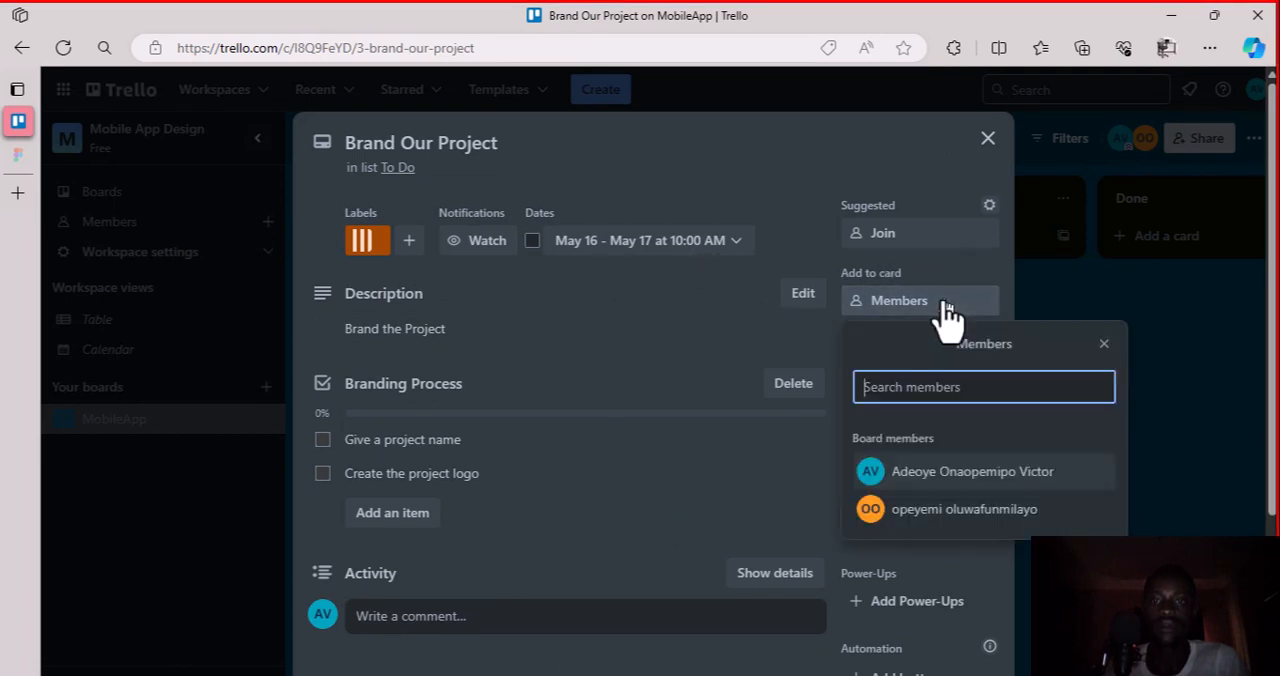
click(955, 509)
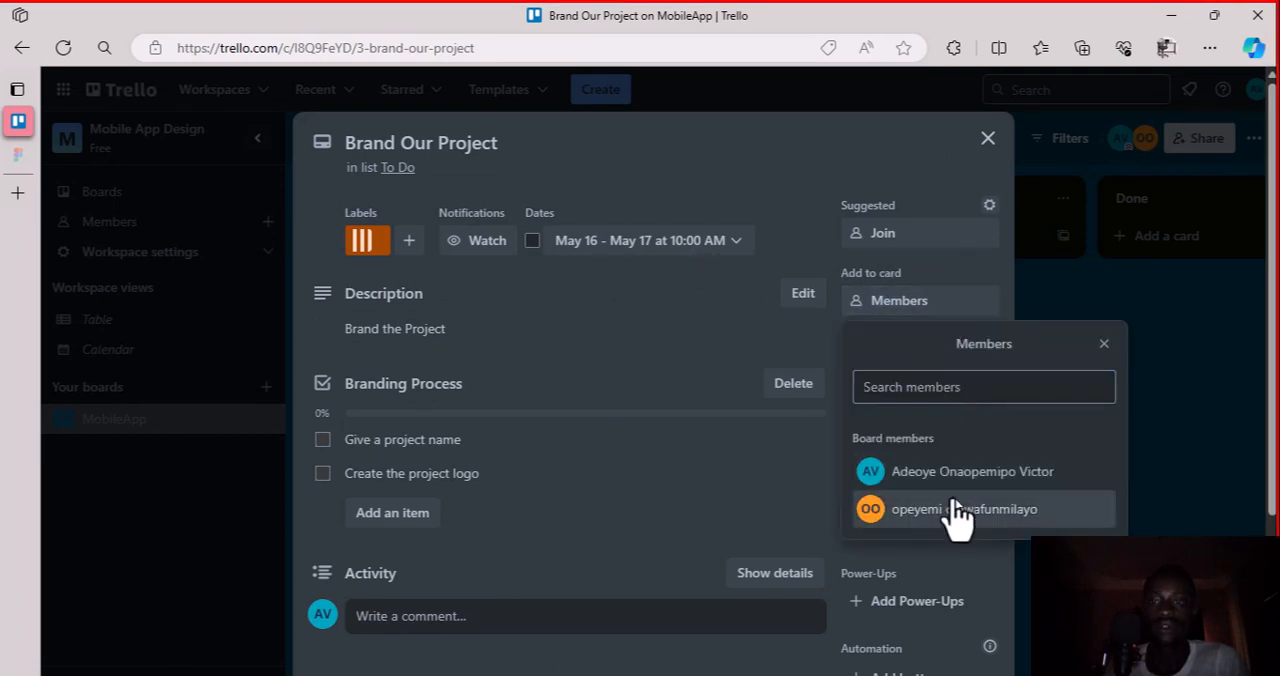
click(1104, 344)
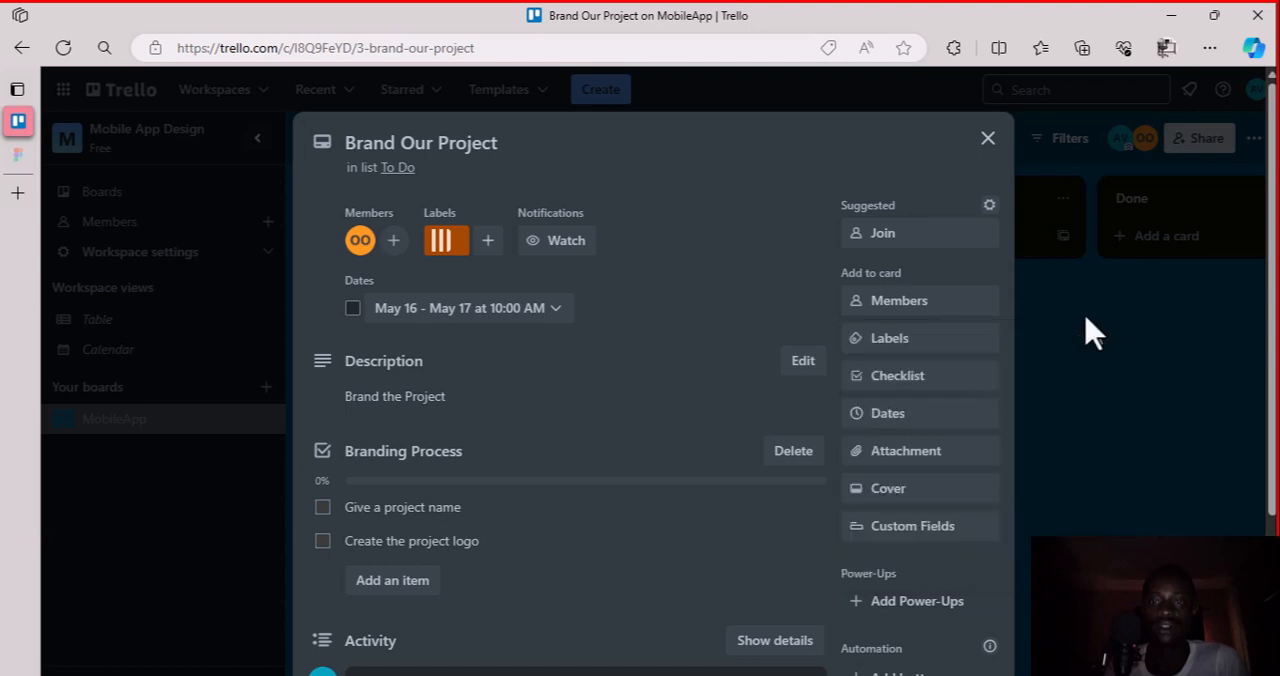
click(988, 139)
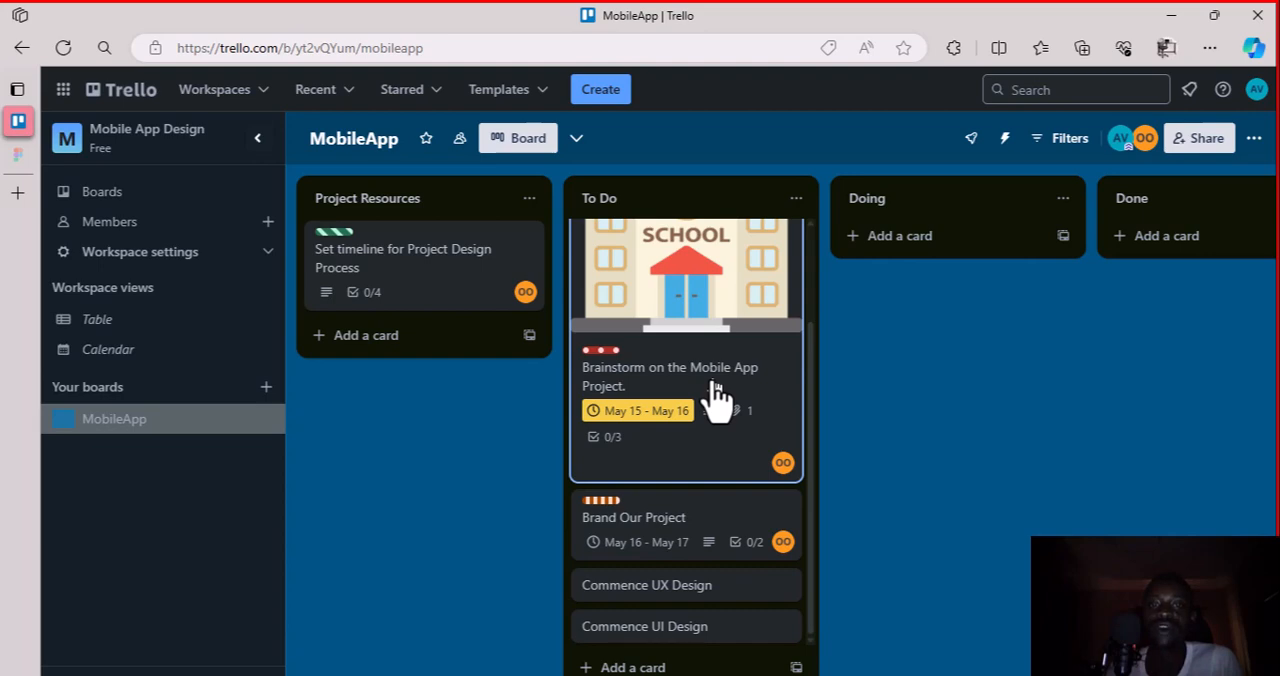
Move the "Brainstorm on the Mobile App Project." card from the To Do list to the Doing list
drag(715, 390, 926, 302)
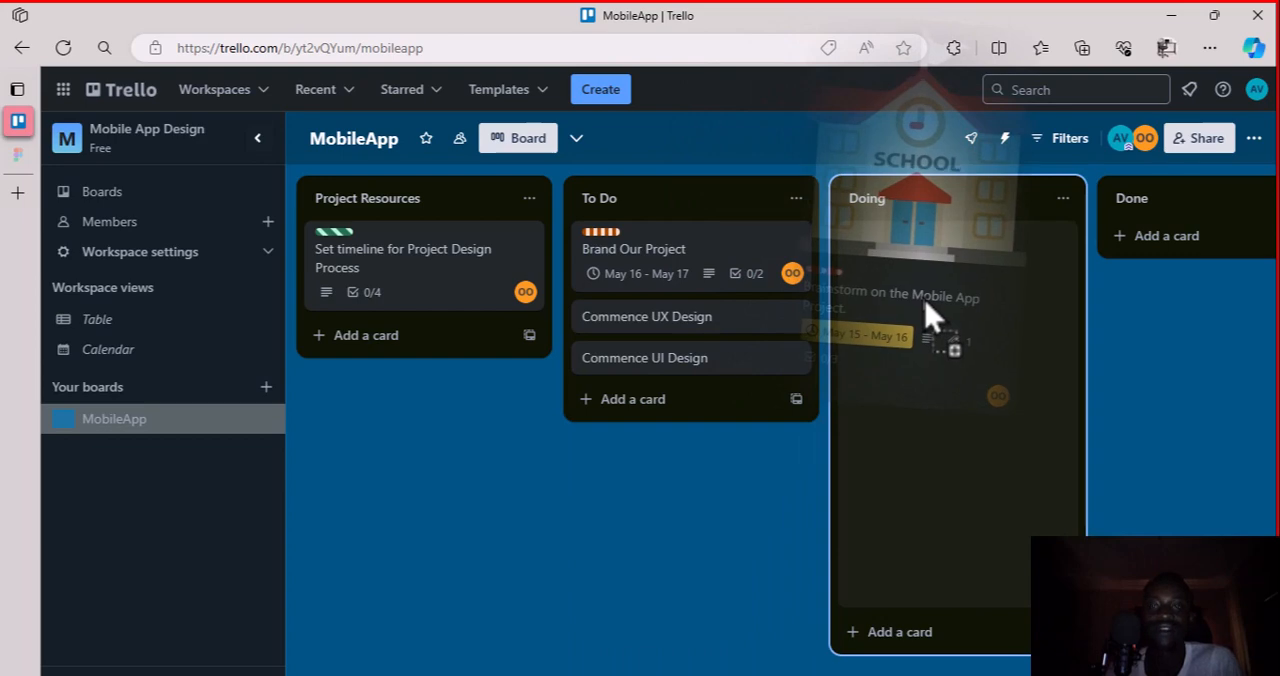
drag(926, 316, 949, 334)
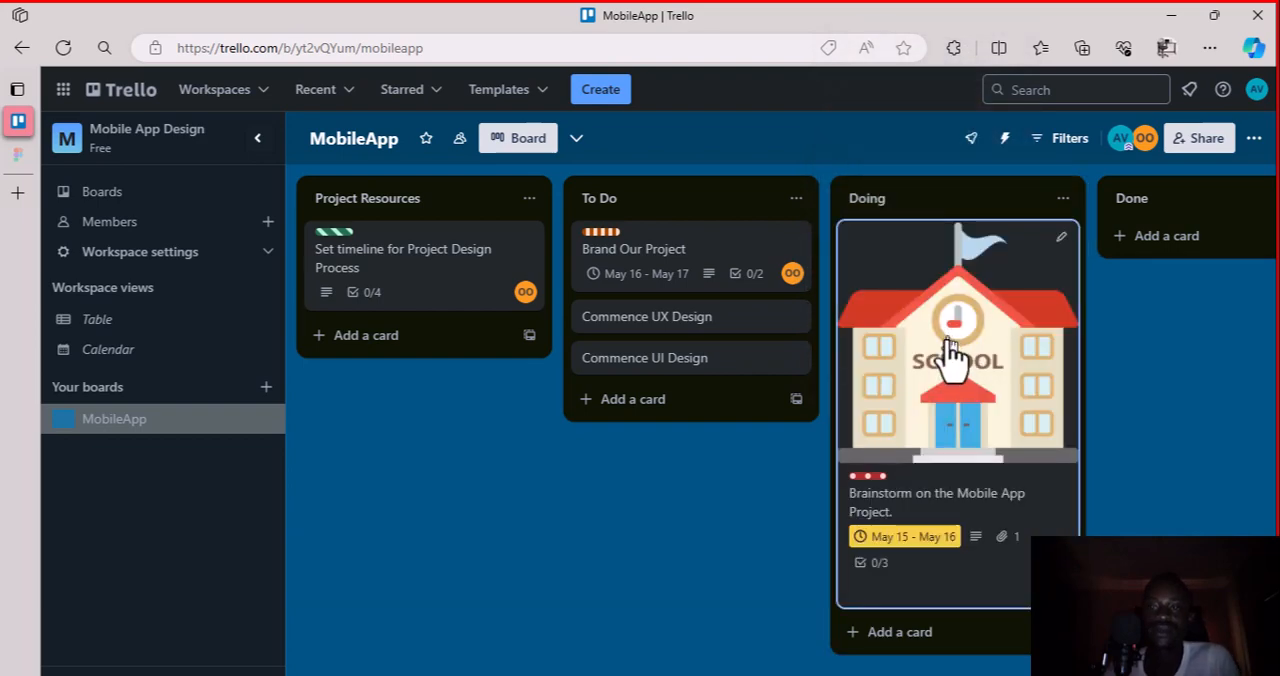
Review the Brainstorm card's attachment and Brainstorm Process checklist, and open a new browser tab
click(948, 342)
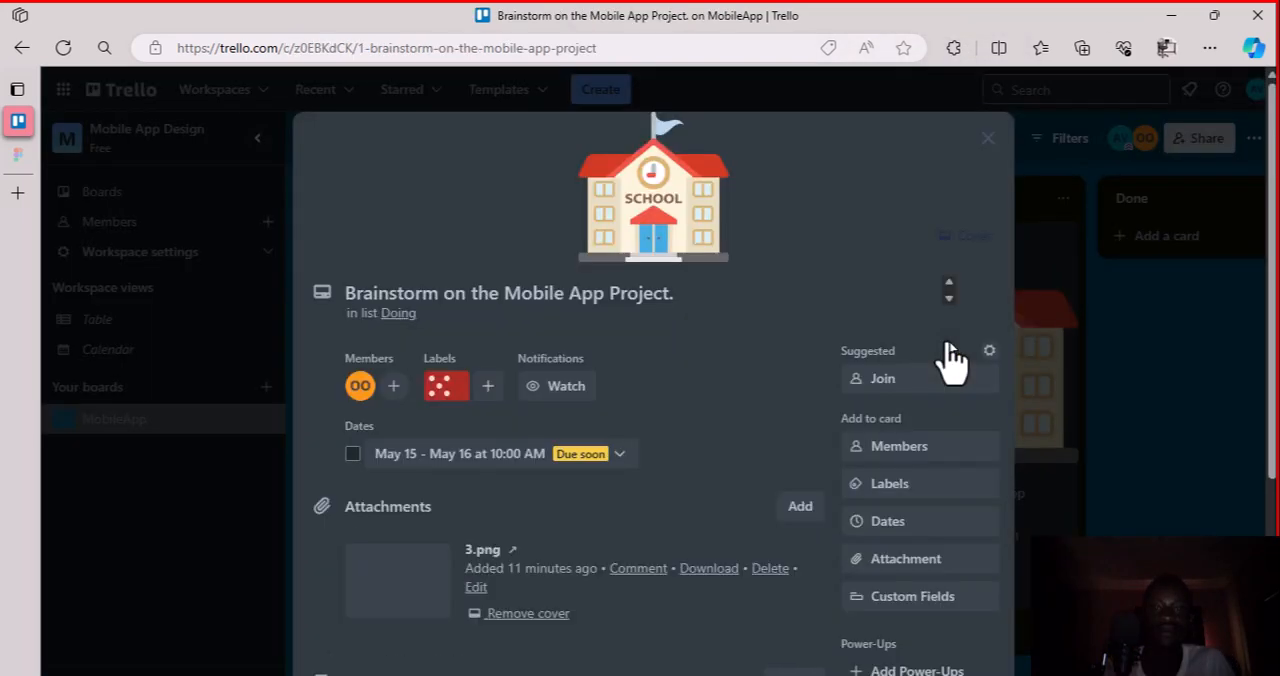
scroll(557, 491, down, 2)
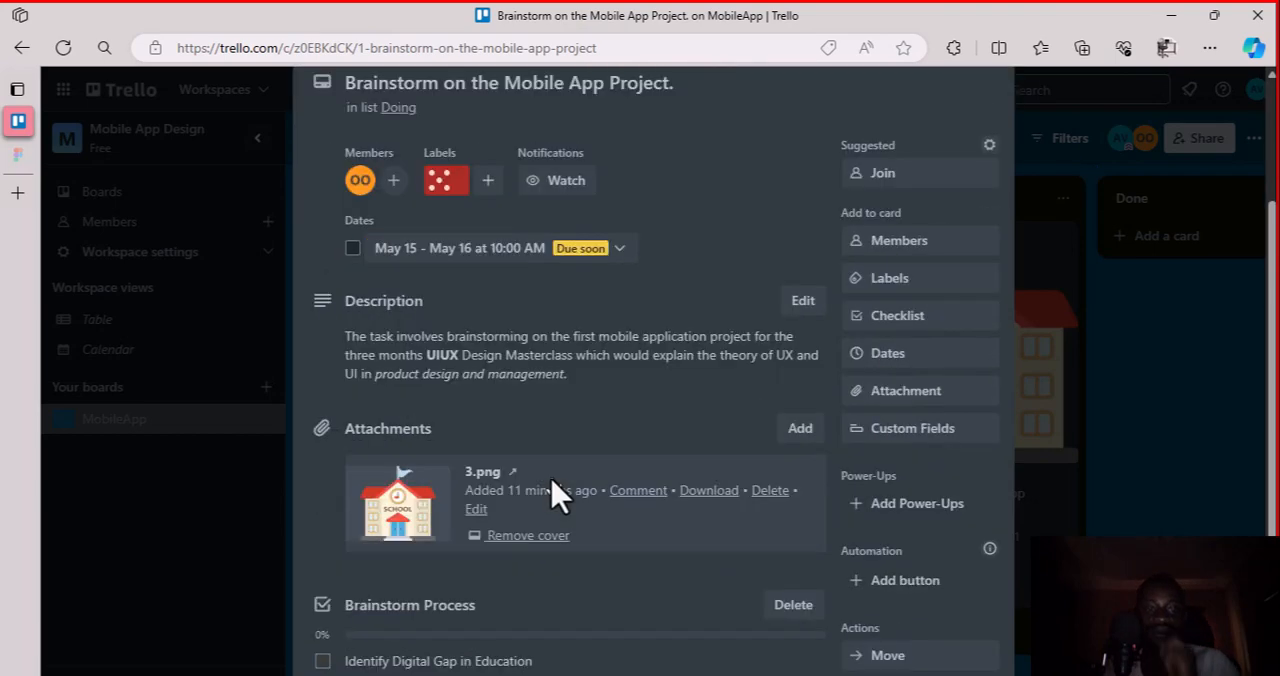
scroll(557, 491, down, 3)
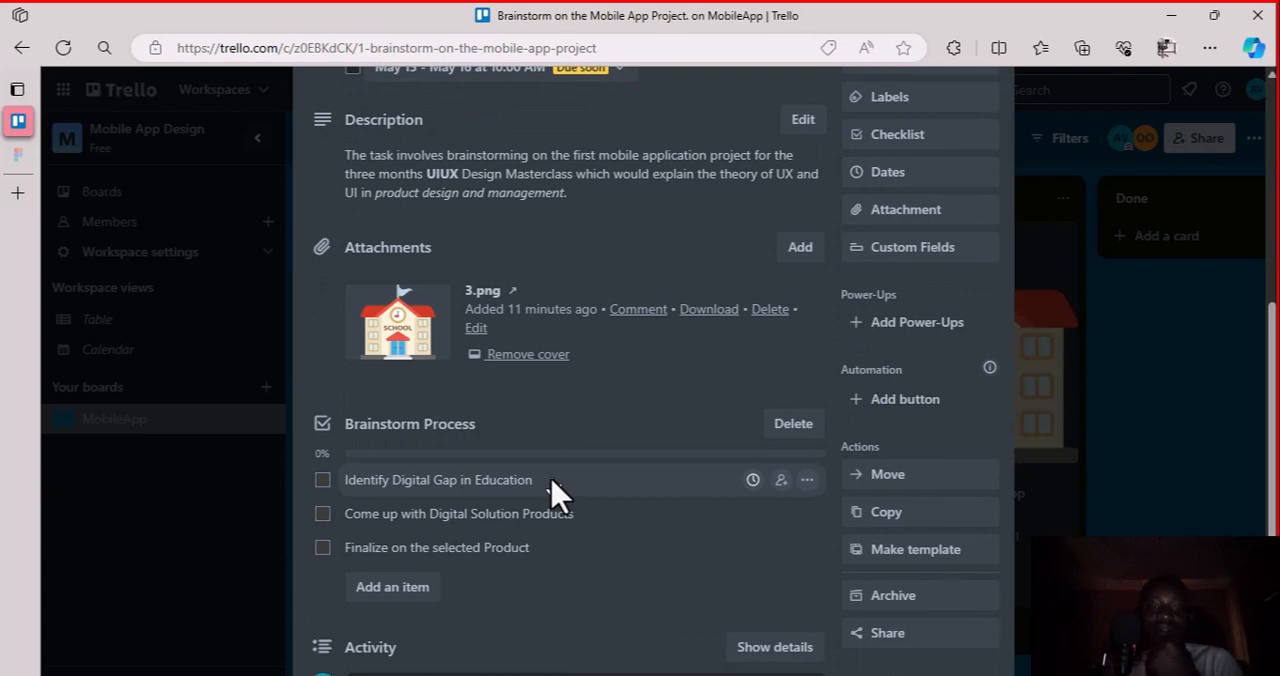
click(59, 193)
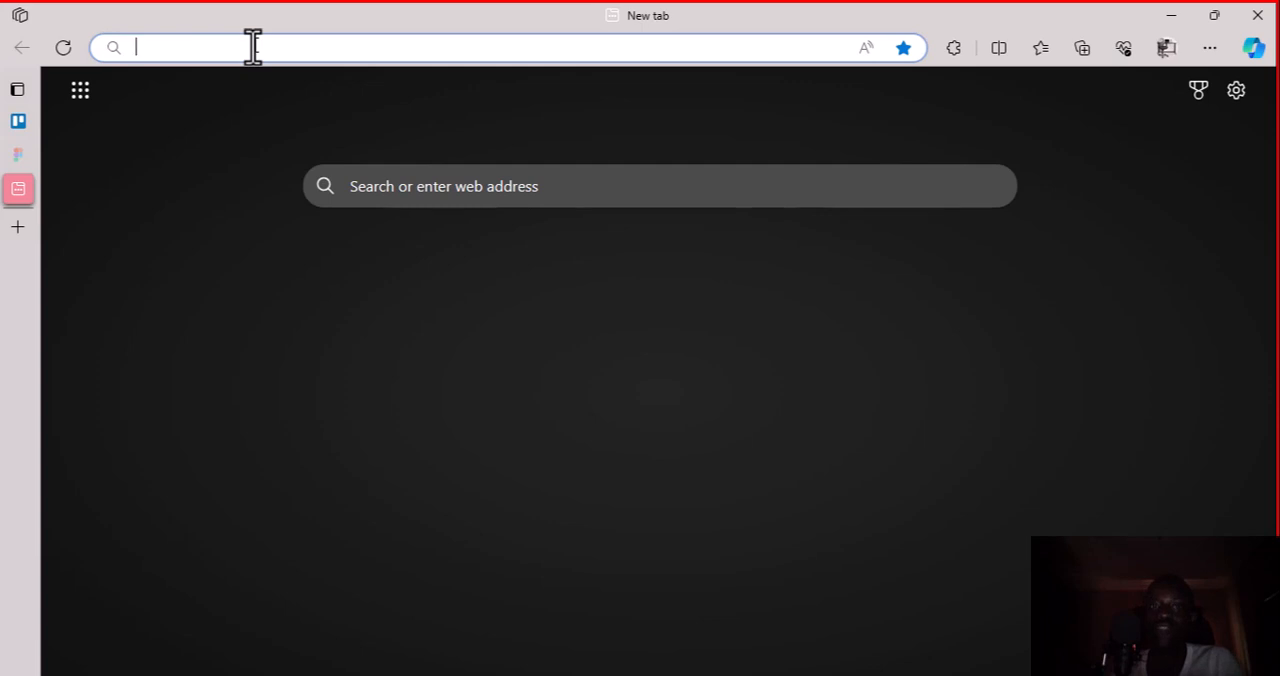
text(notio)
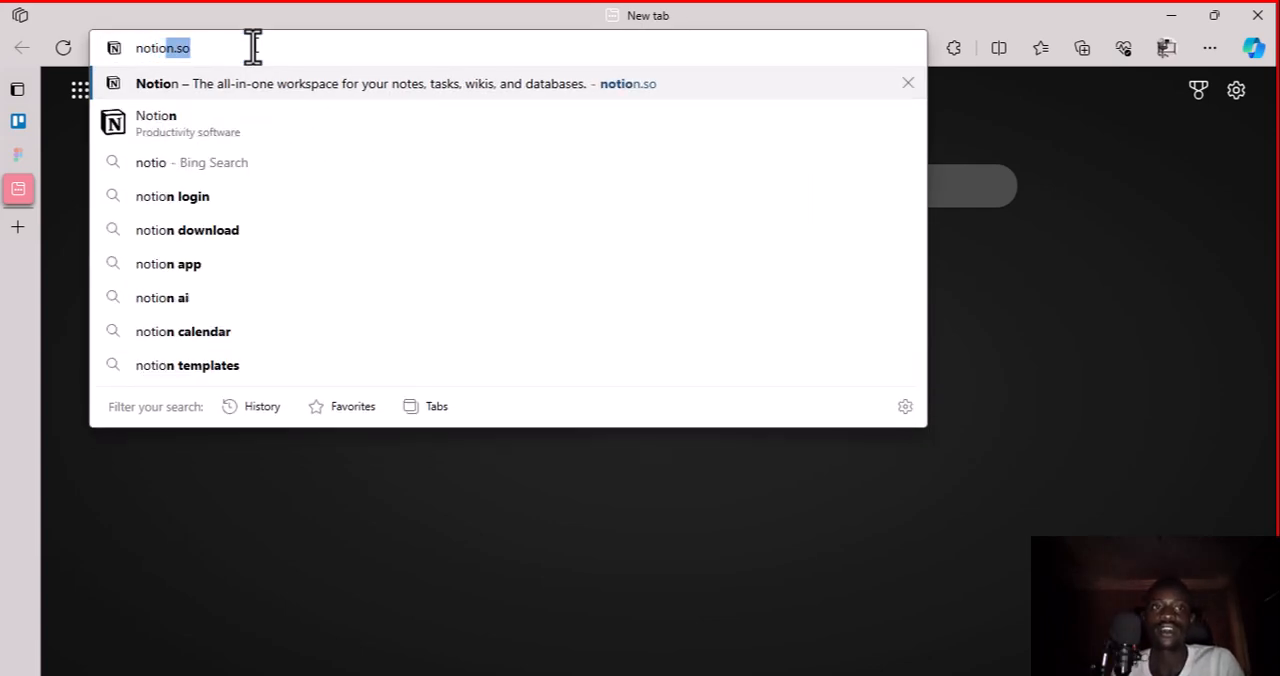
text(n.so)
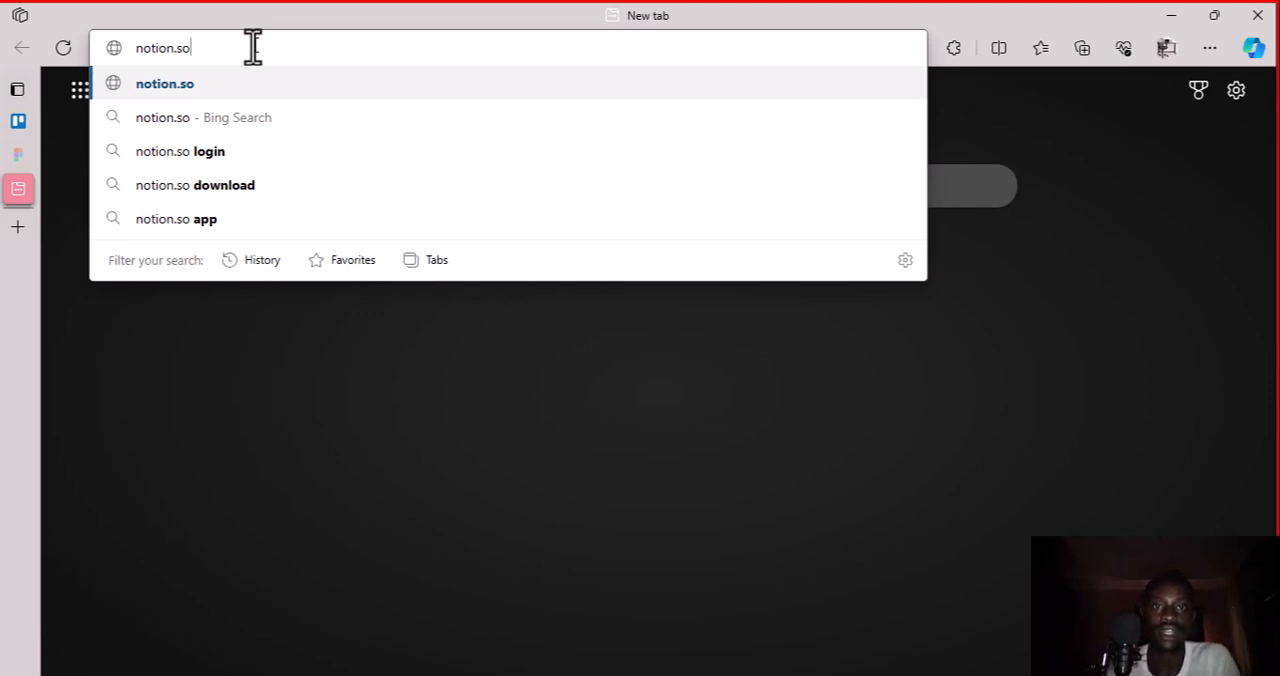
key(BackSpace)
key(BackSpace)
key(BackSpace)
key(BackSpace)
key(BackSpace)
key(BackSpace)
key(BackSpace)
key(BackSpace)
key(BackSpace)
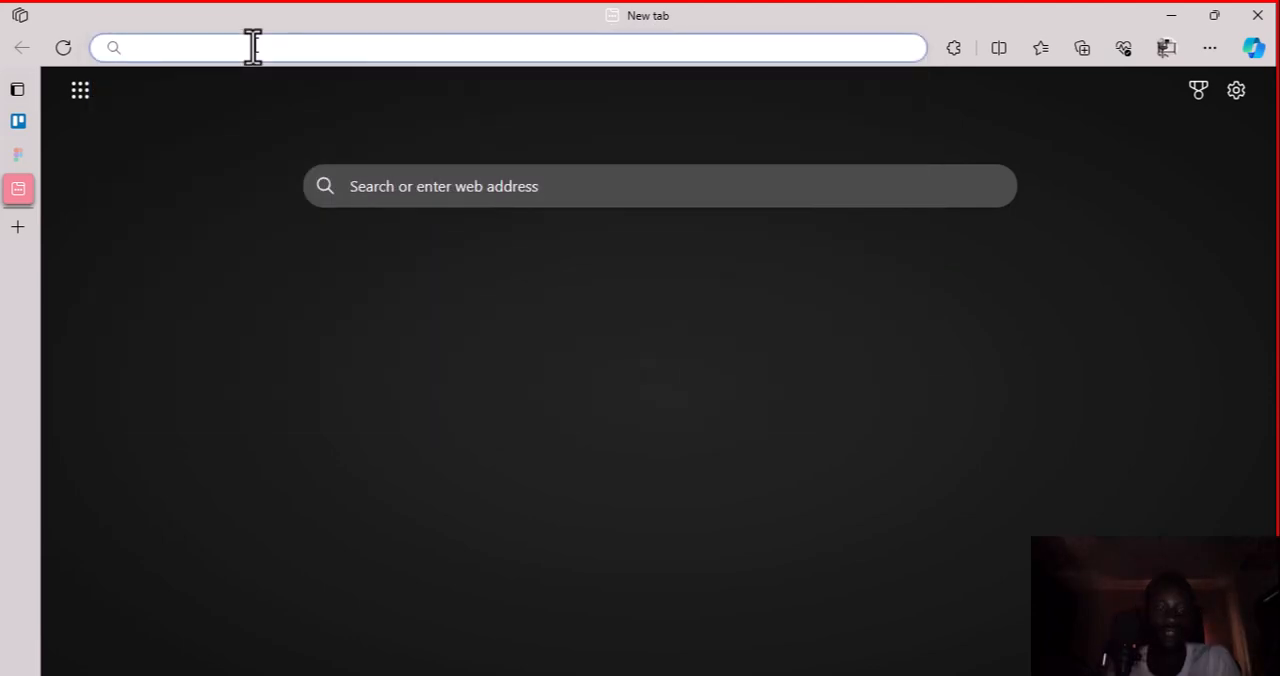
Open Google Docs at docs.google.com/document/ in the new tab
text(docs)
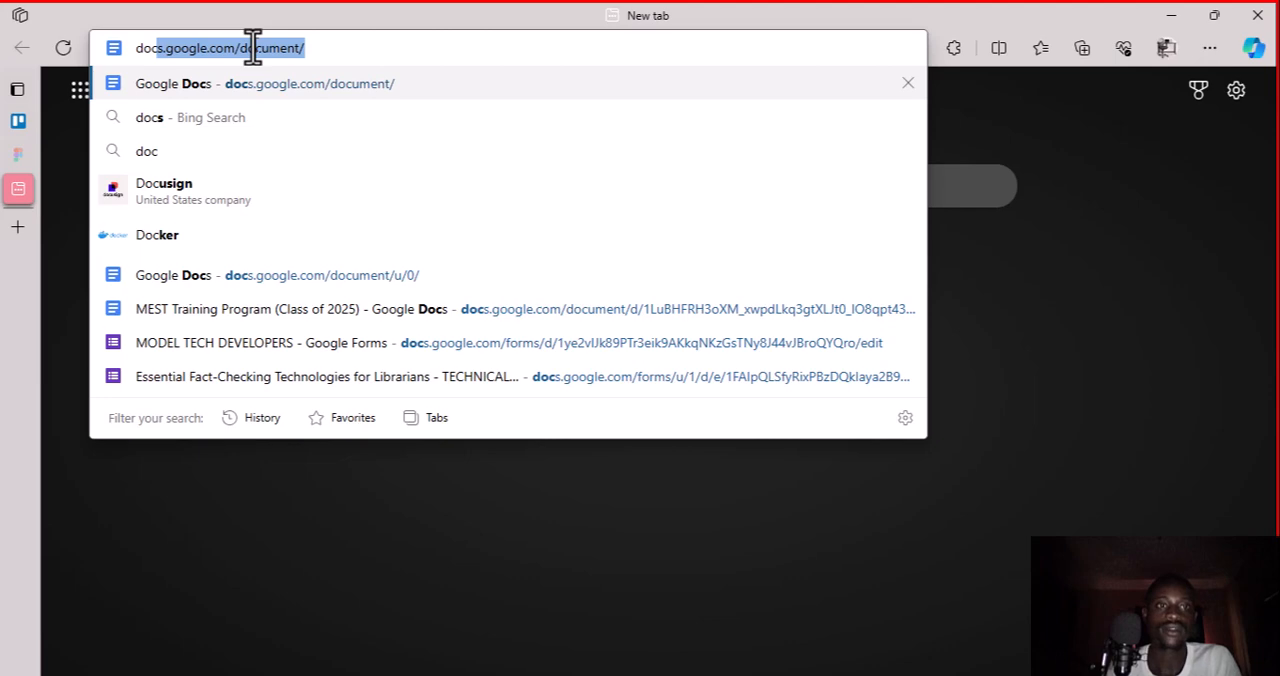
key(Return)
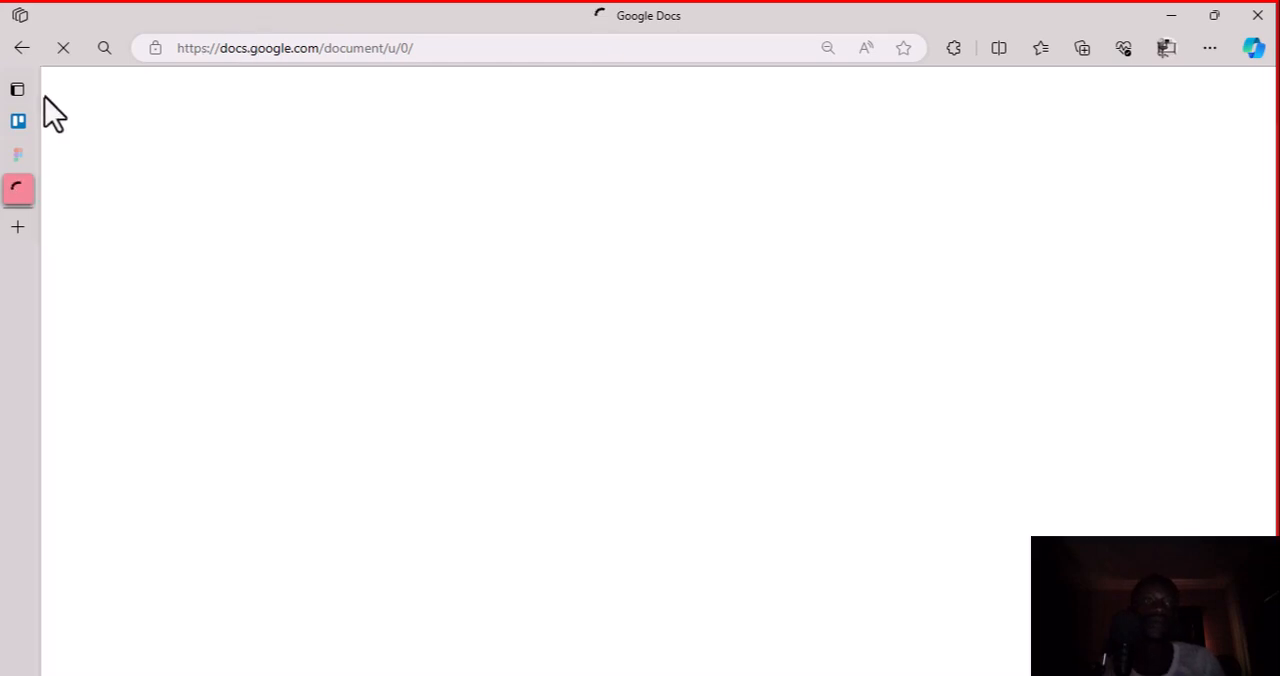
Try to load notion.so in the browser
click(268, 56)
text(not)
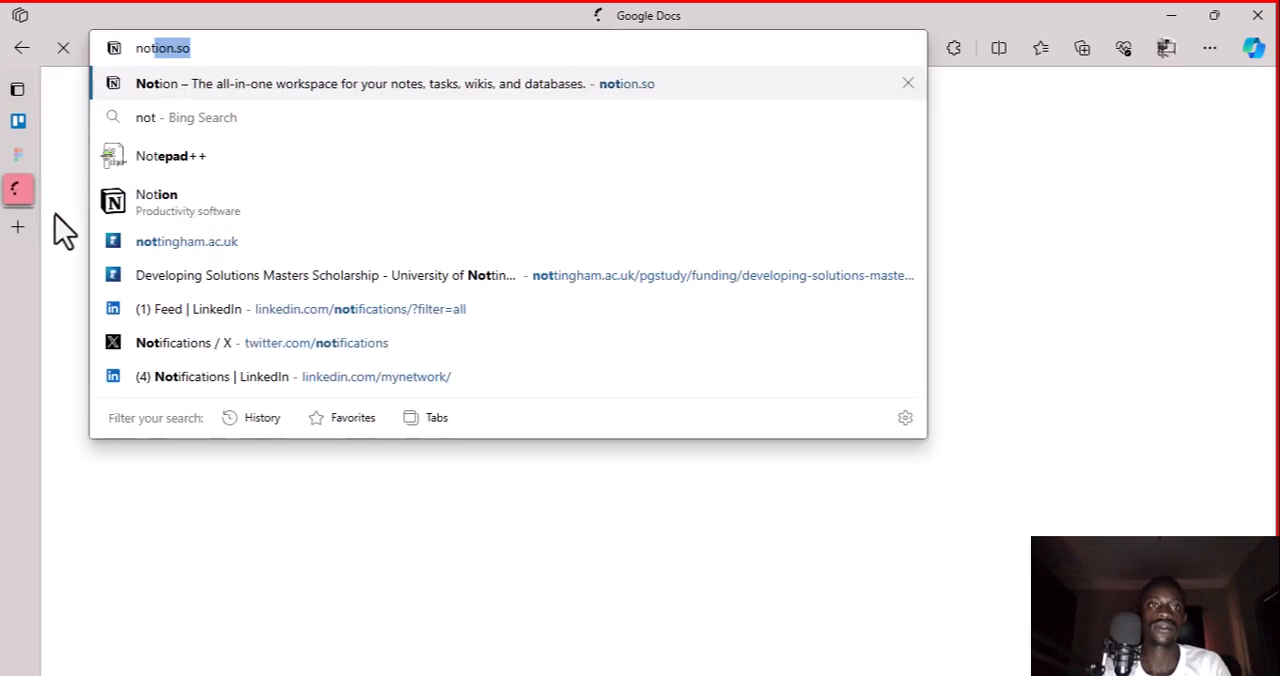
key(Return)
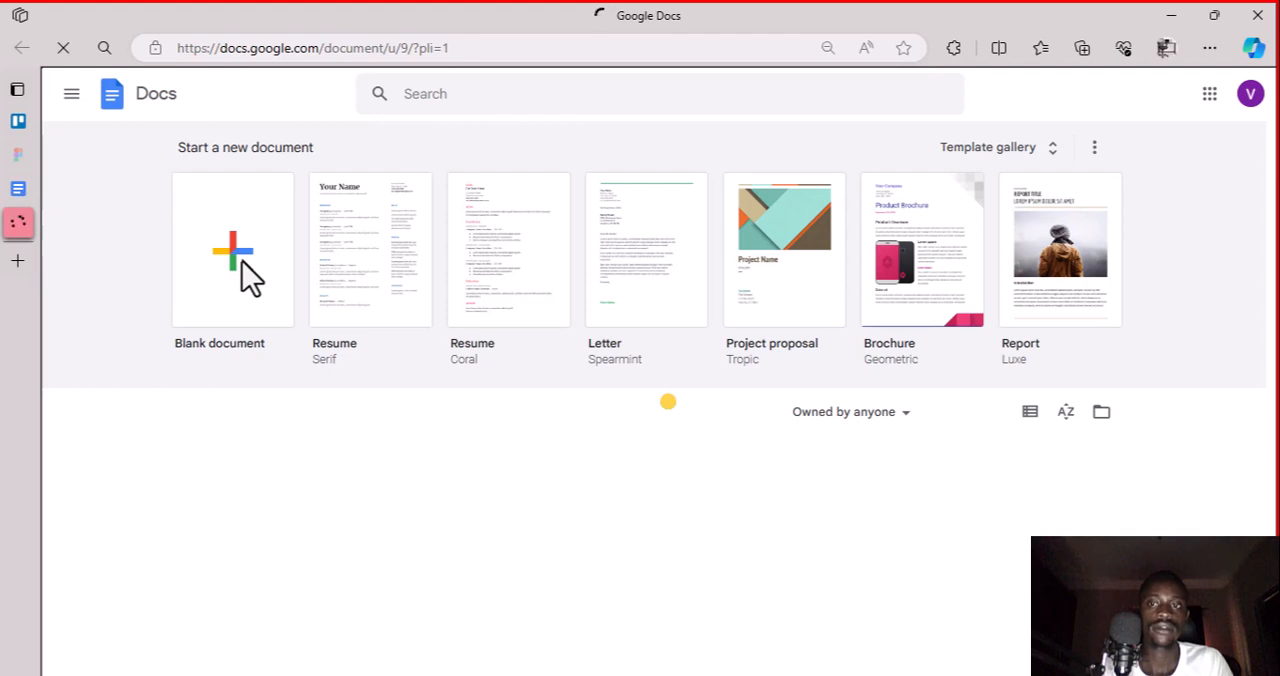
Create a blank Google Docs document and switch back to the Brainstorm card in Trello
click(242, 262)
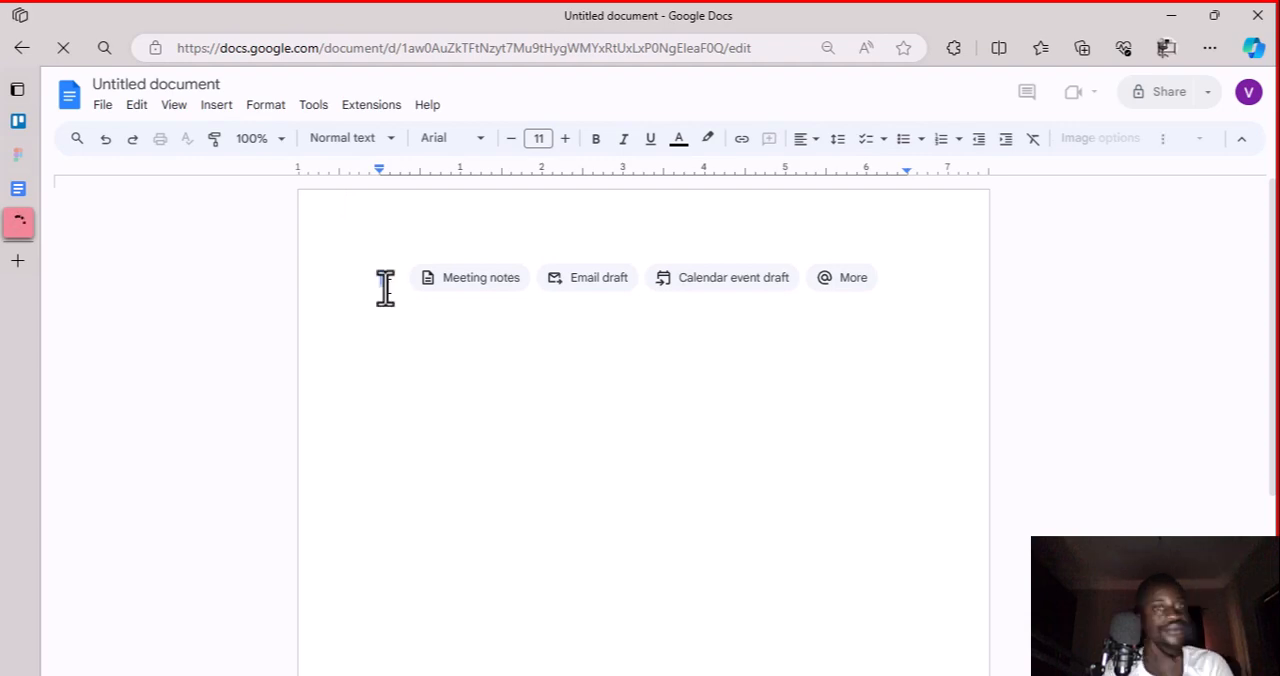
click(24, 122)
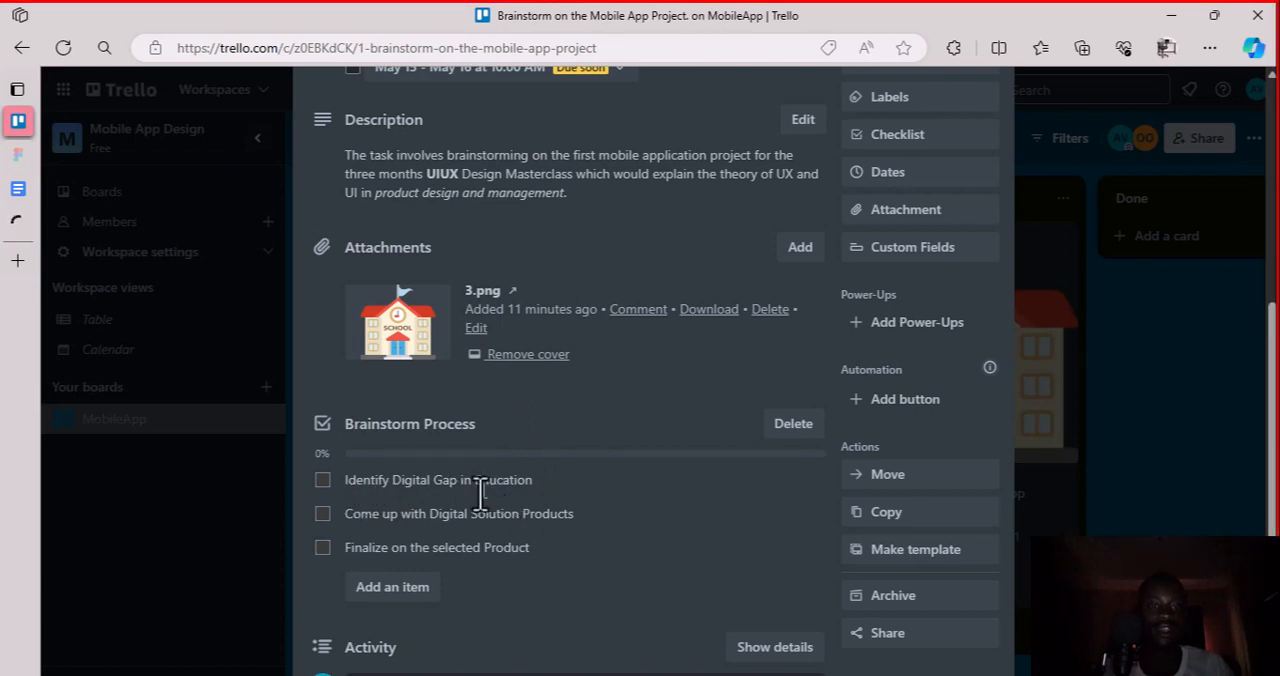
Copy the first Brainstorm Process checklist item from Trello into the blank Google Docs document as the heading "Identify Digital Gap in Education:"
click(346, 481)
key(ctrl+a)
key(ctrl+c)
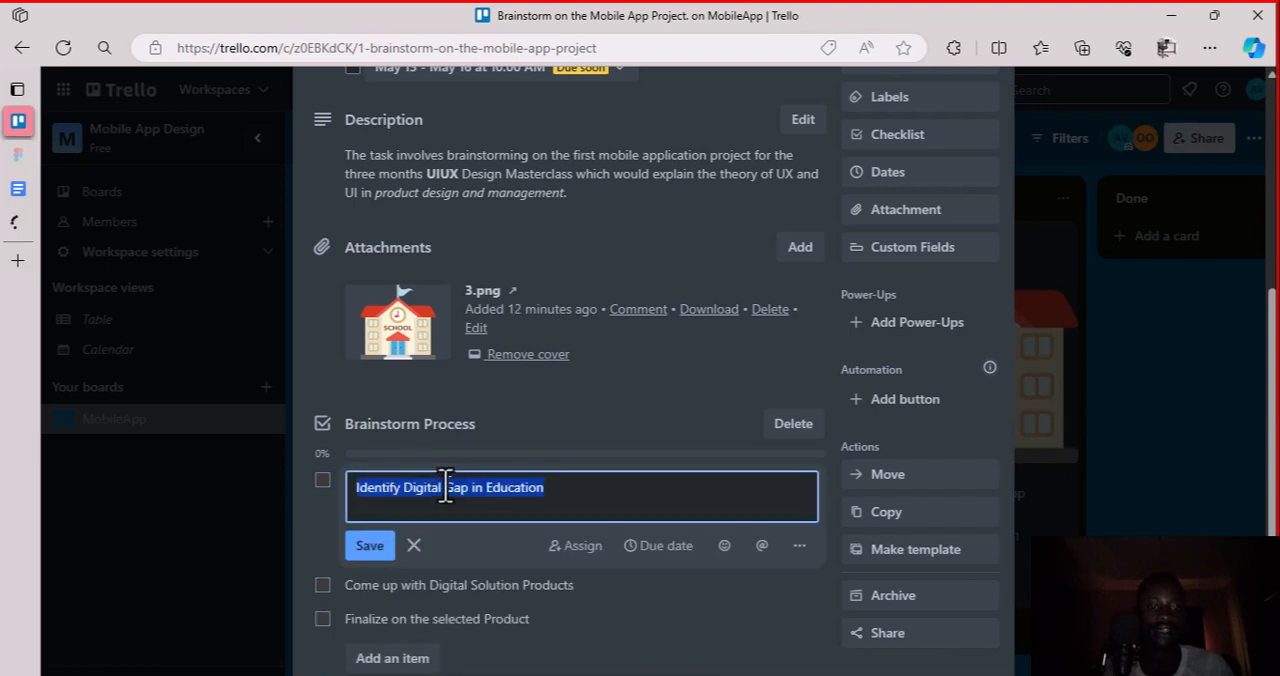
click(369, 545)
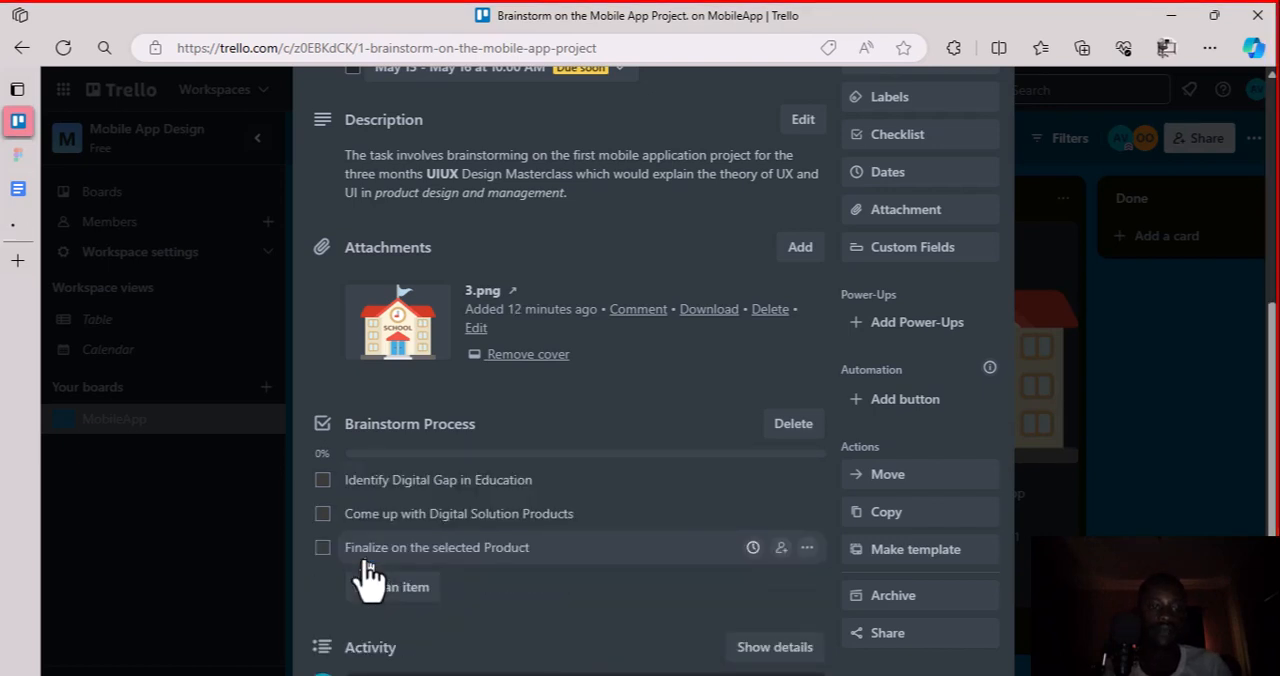
click(54, 224)
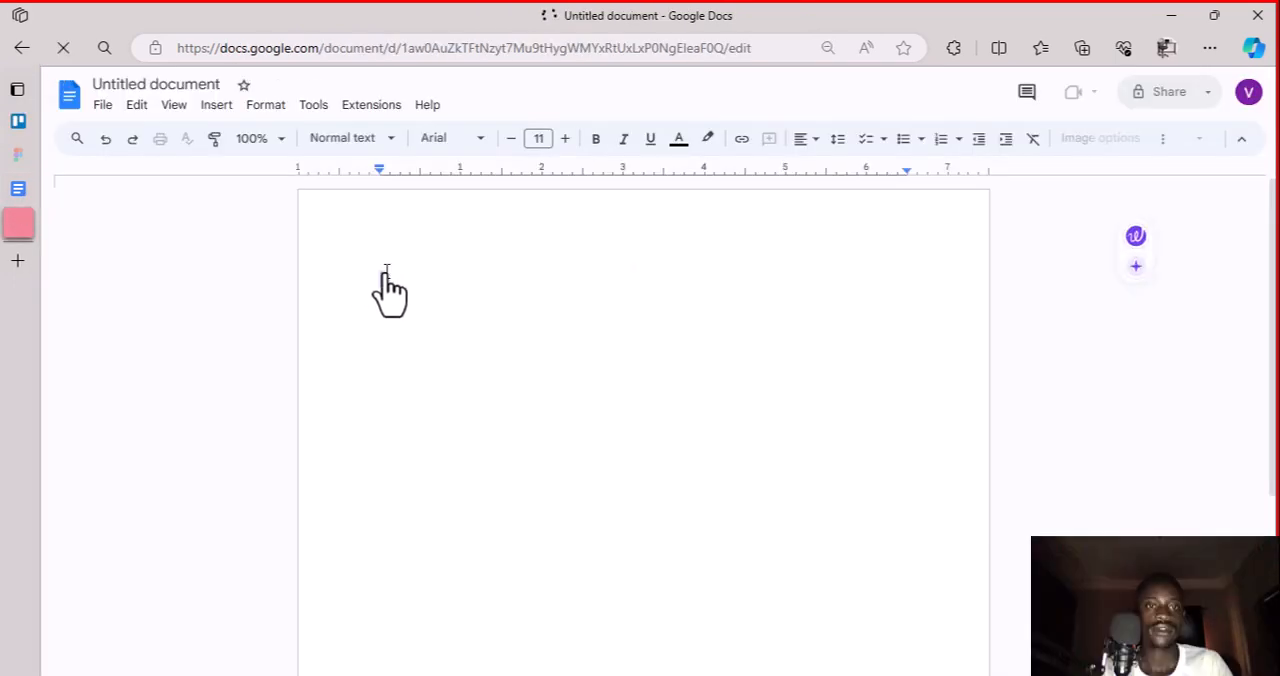
key(ctrl+v)
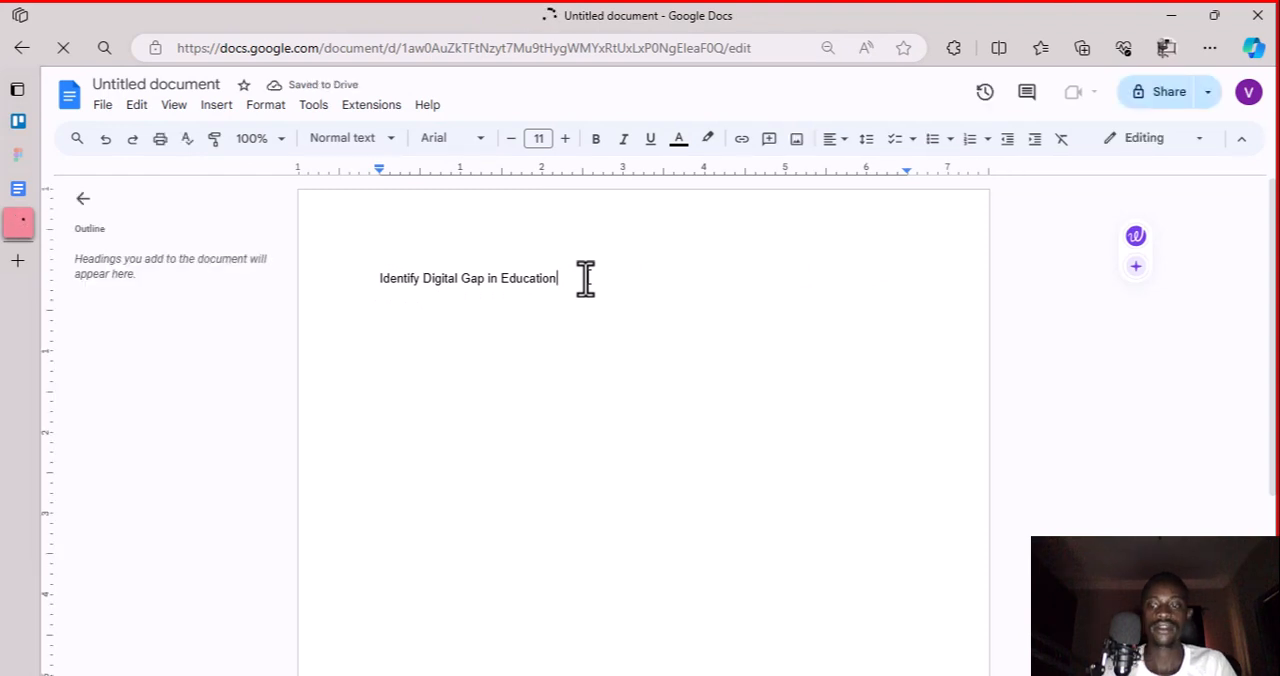
text(:)
key(Return)
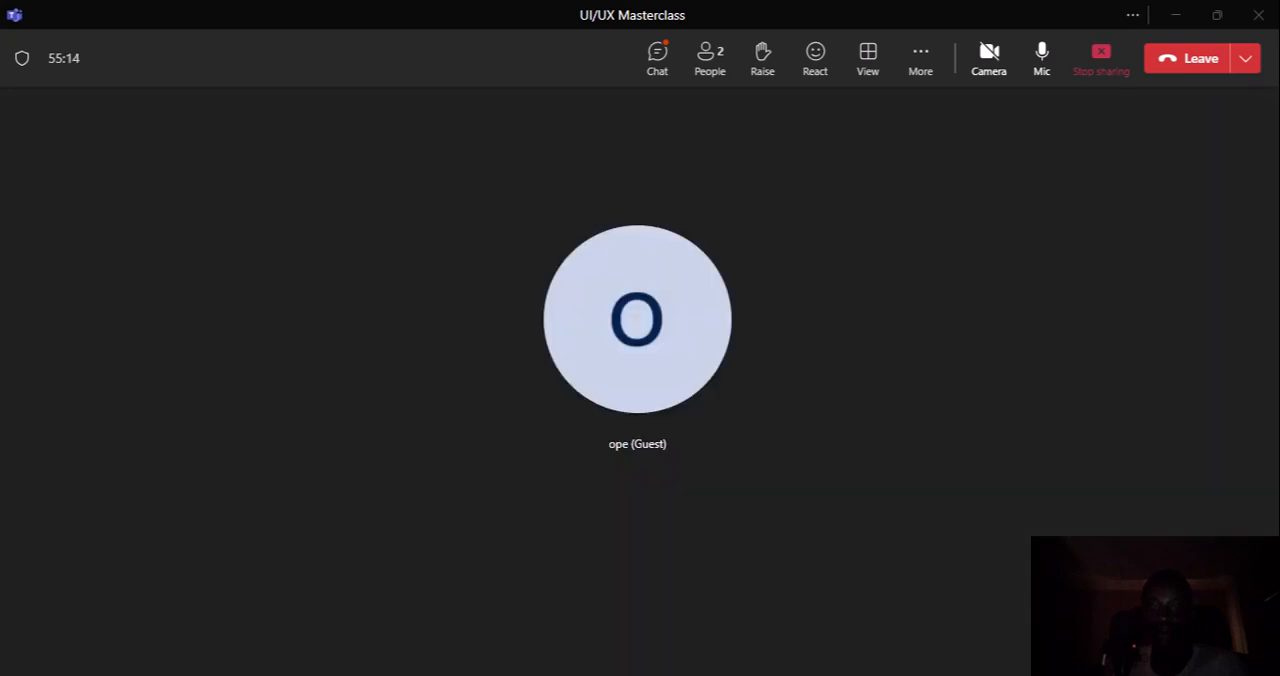
Dismiss the Meet and Docs promotion over the document, check the UI/UX Masterclass call in Teams, and return to the document
key(alt+Tab)
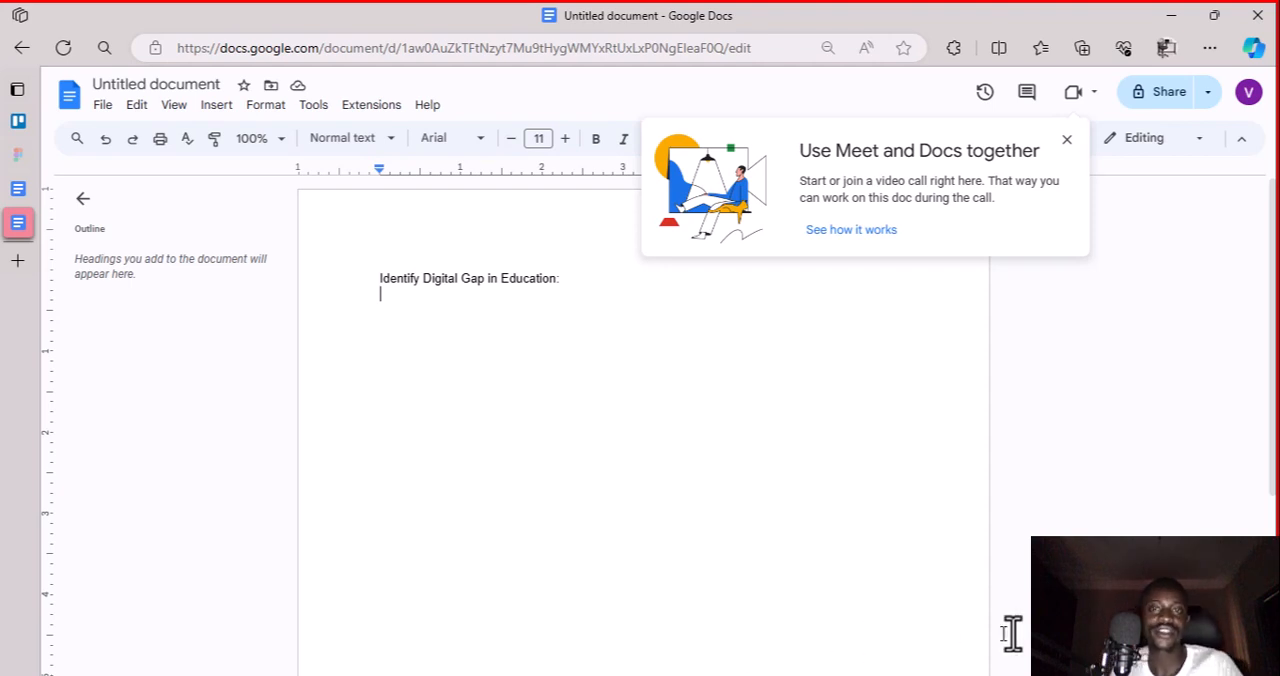
click(1068, 141)
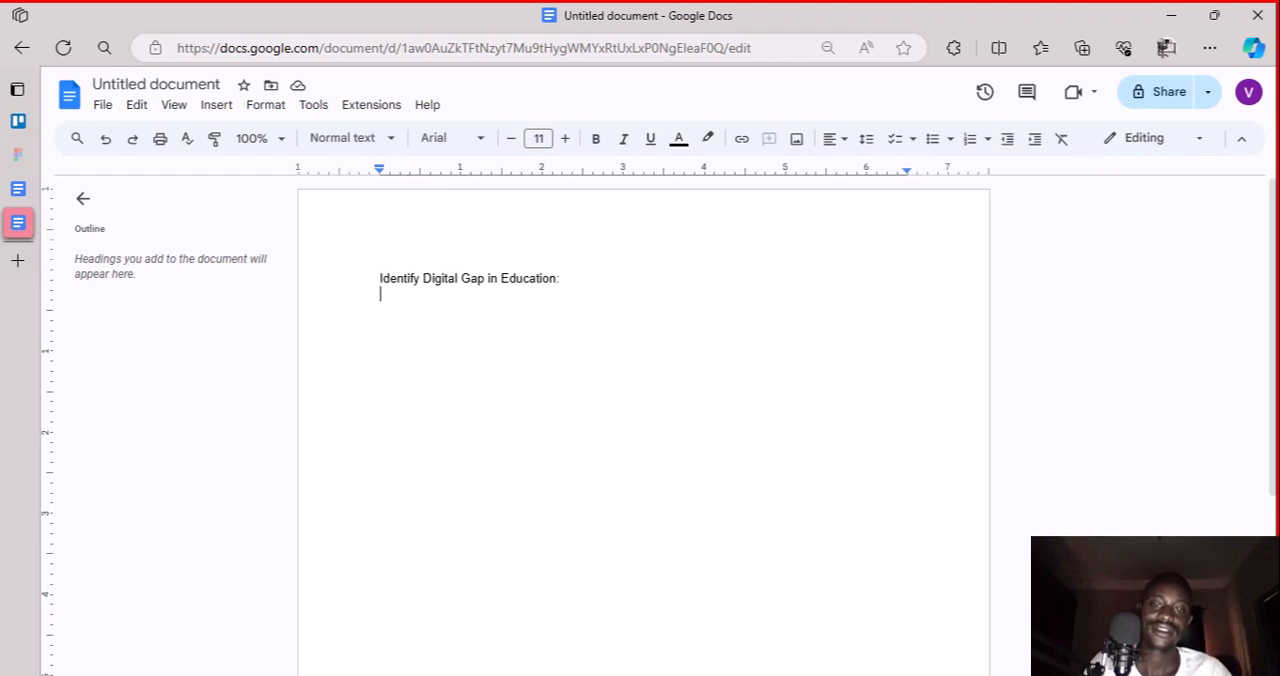
mouse_move(870, 675)
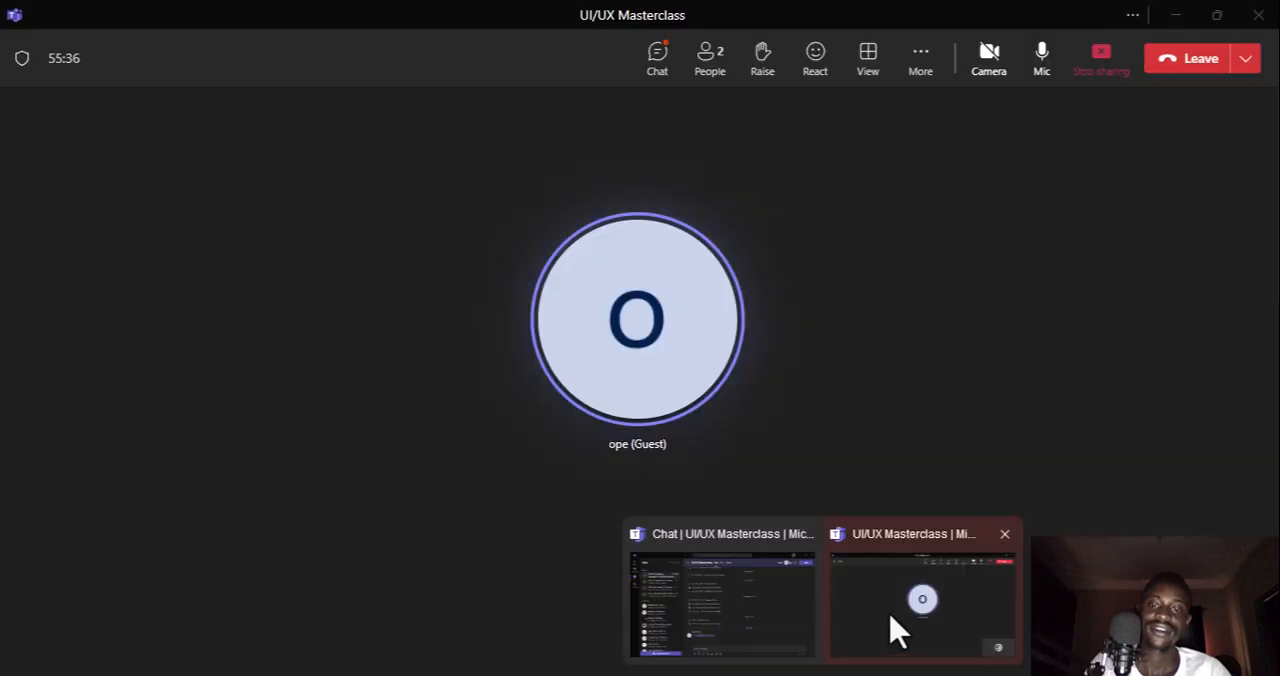
click(895, 630)
key(alt+Tab)
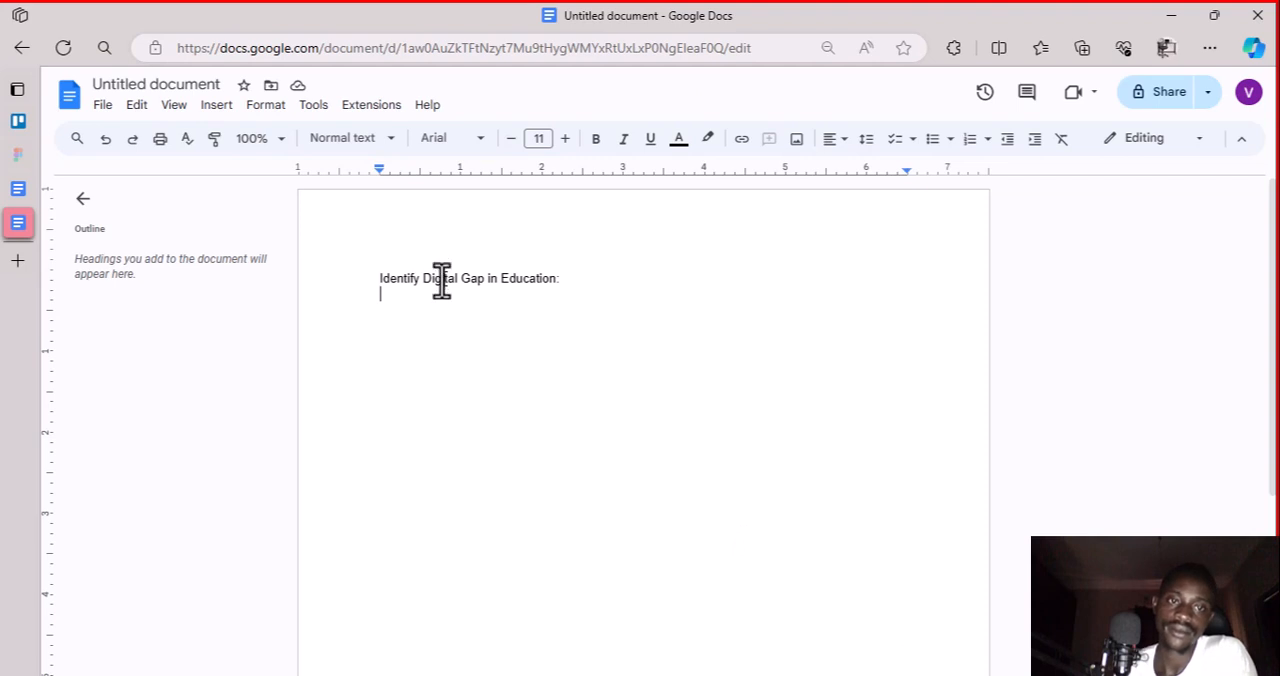
Write "1. Poor Learning Center" as the first list entry under the digital gap heading
double_click(414, 297)
text(1)
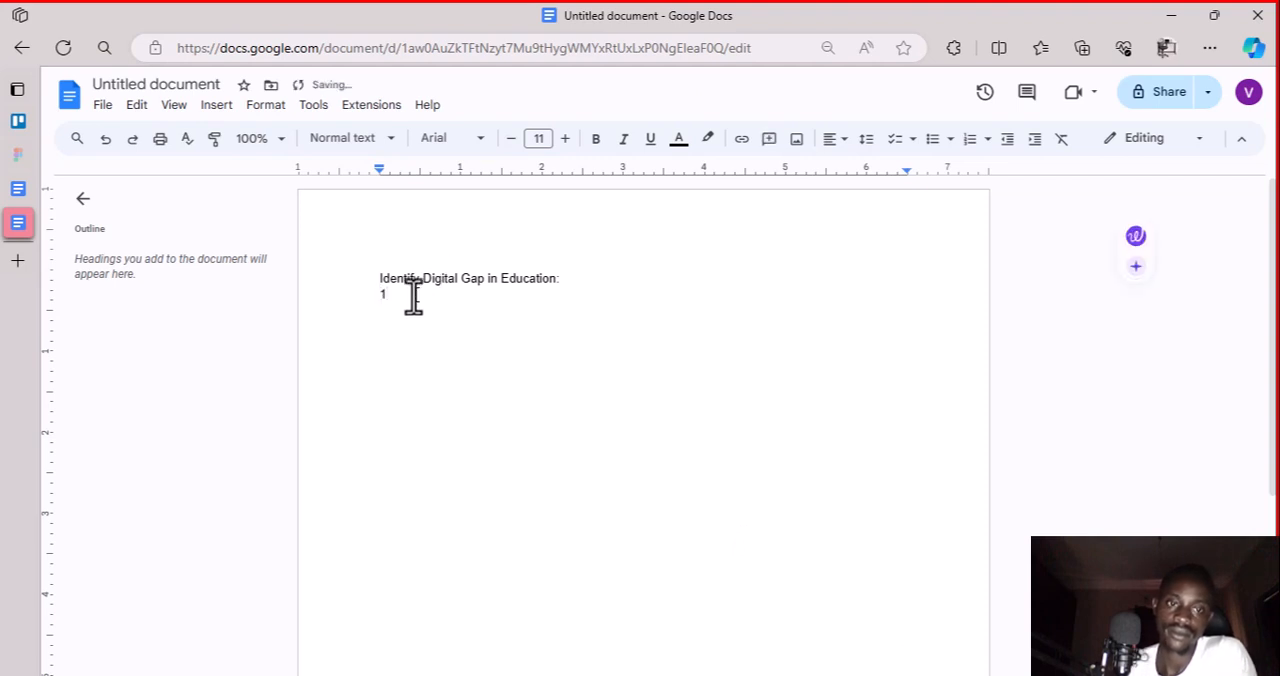
text(. )
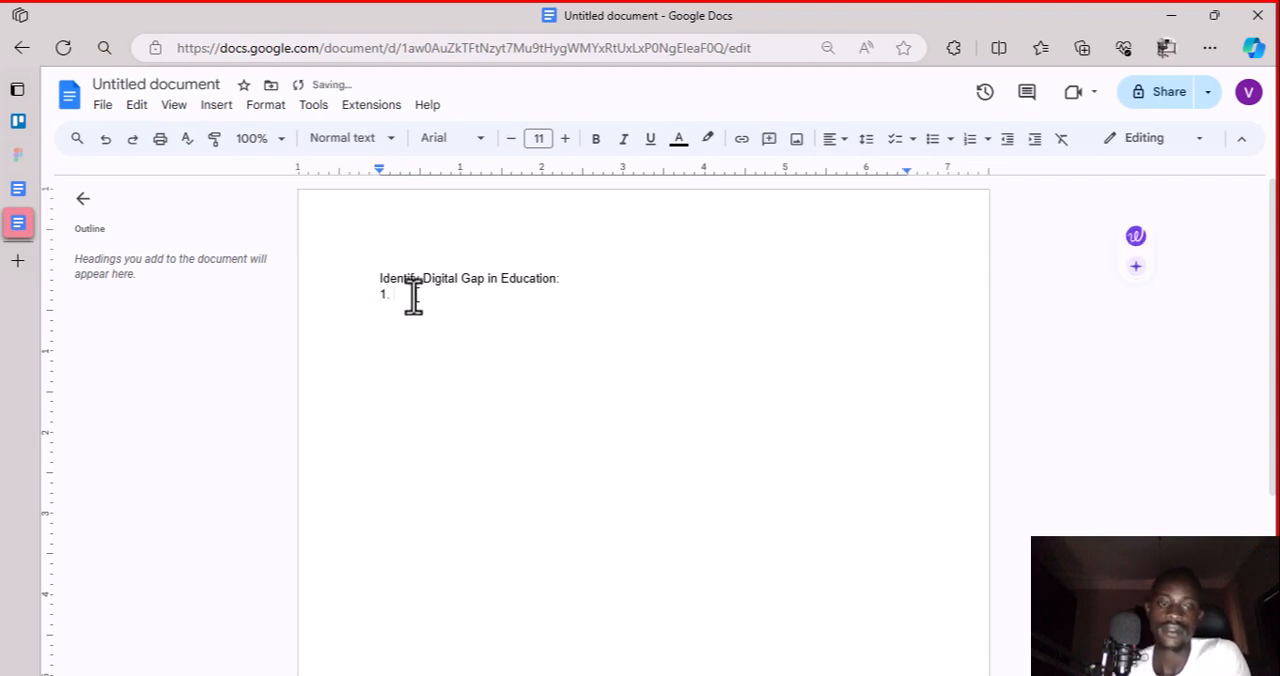
text(L)
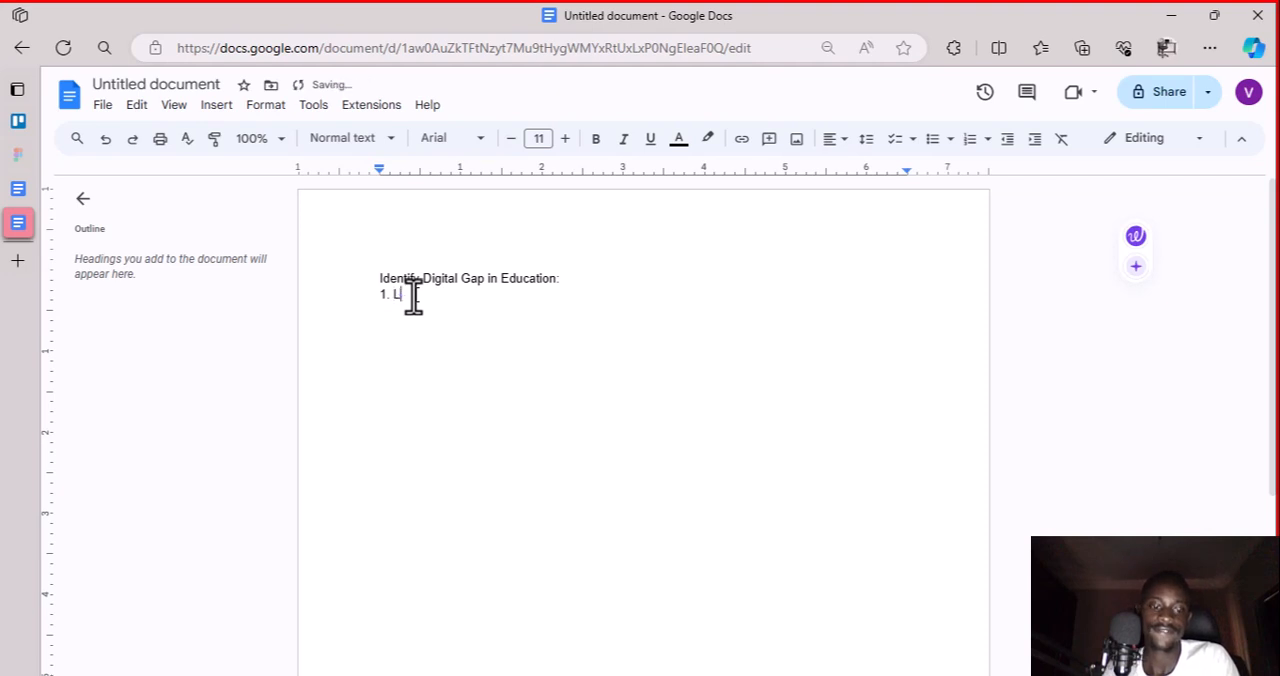
text(a)
key(BackSpace)
key(BackSpace)
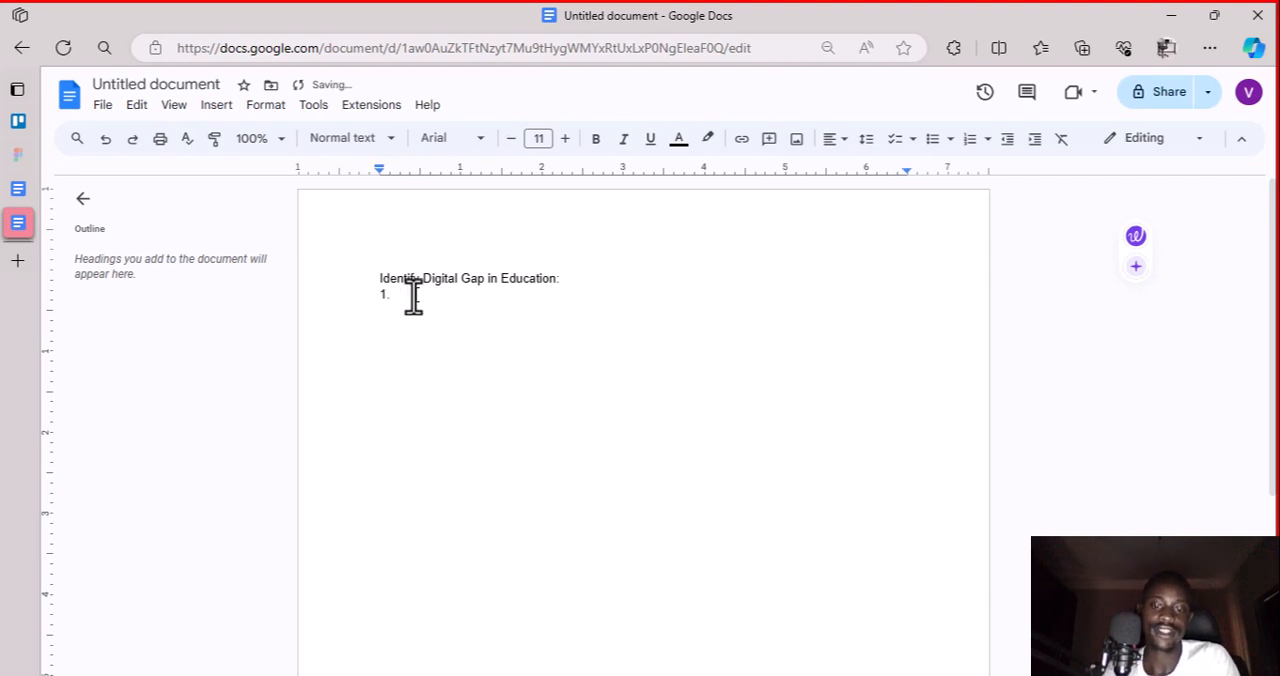
text(Poor Learni)
key(BackSpace)
key(BackSpace)
key(BackSpace)
key(BackSpace)
text(earning Center)
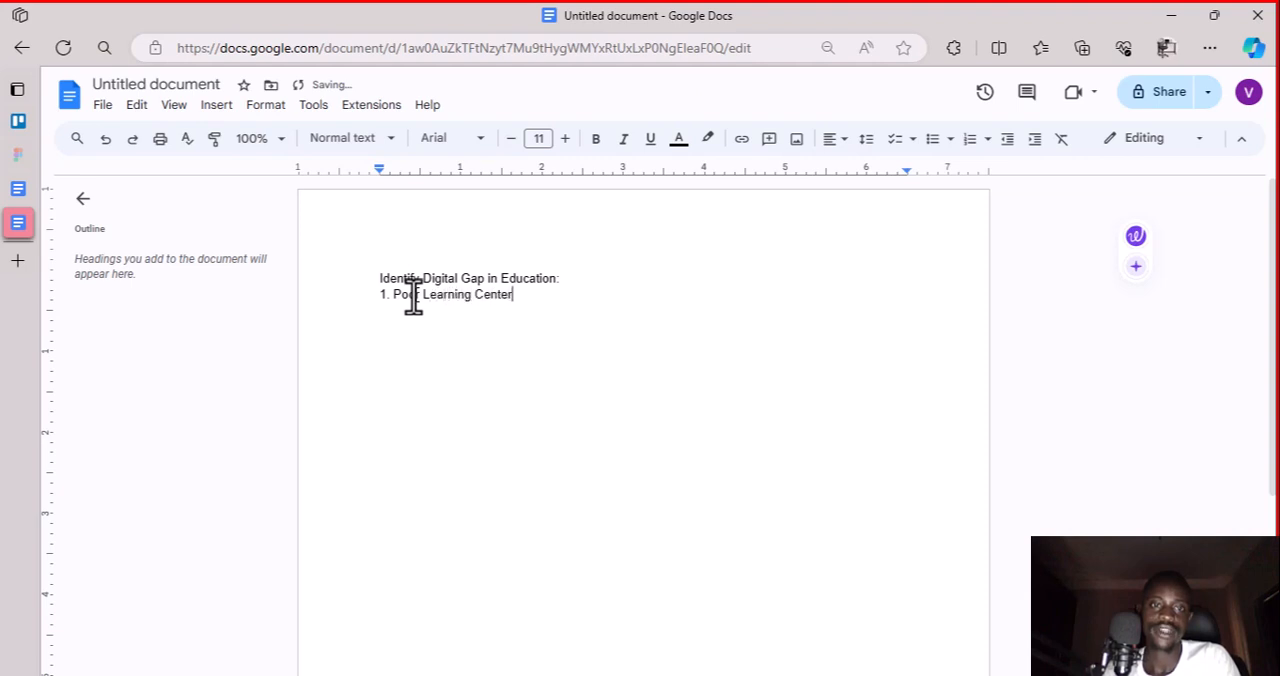
Add "2. Poor Content Management System" on a new line as the second digital gap
key(Return)
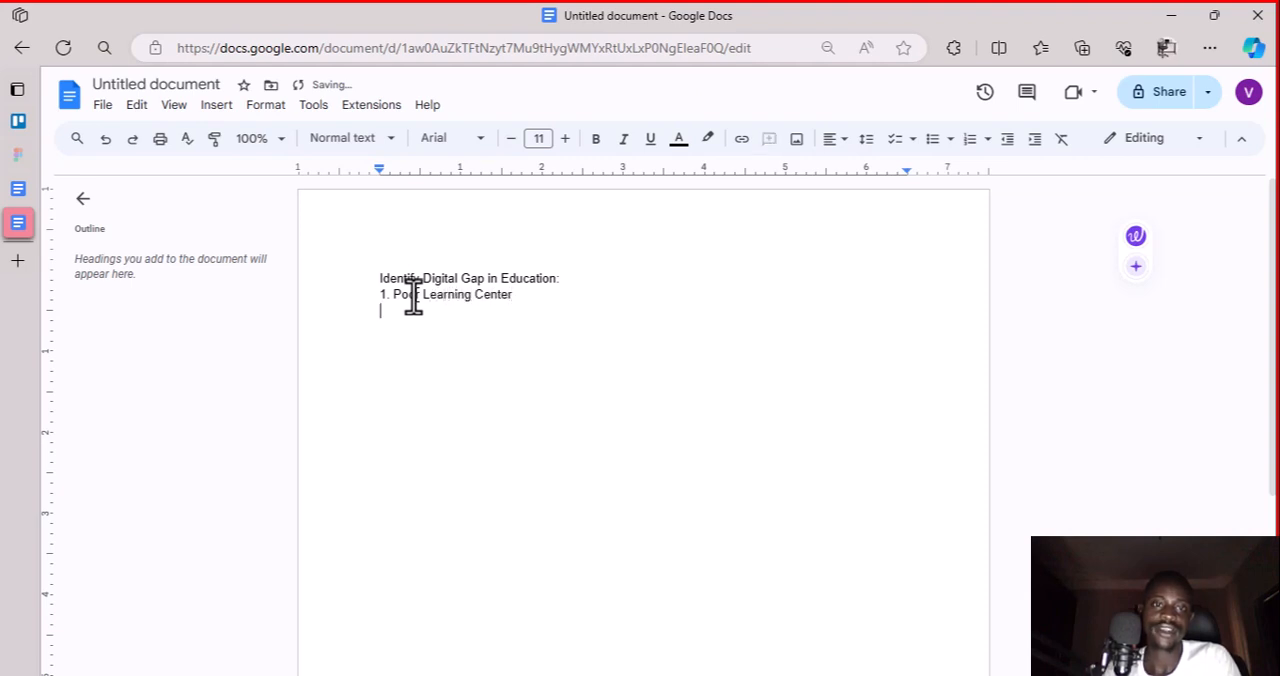
text(2.)
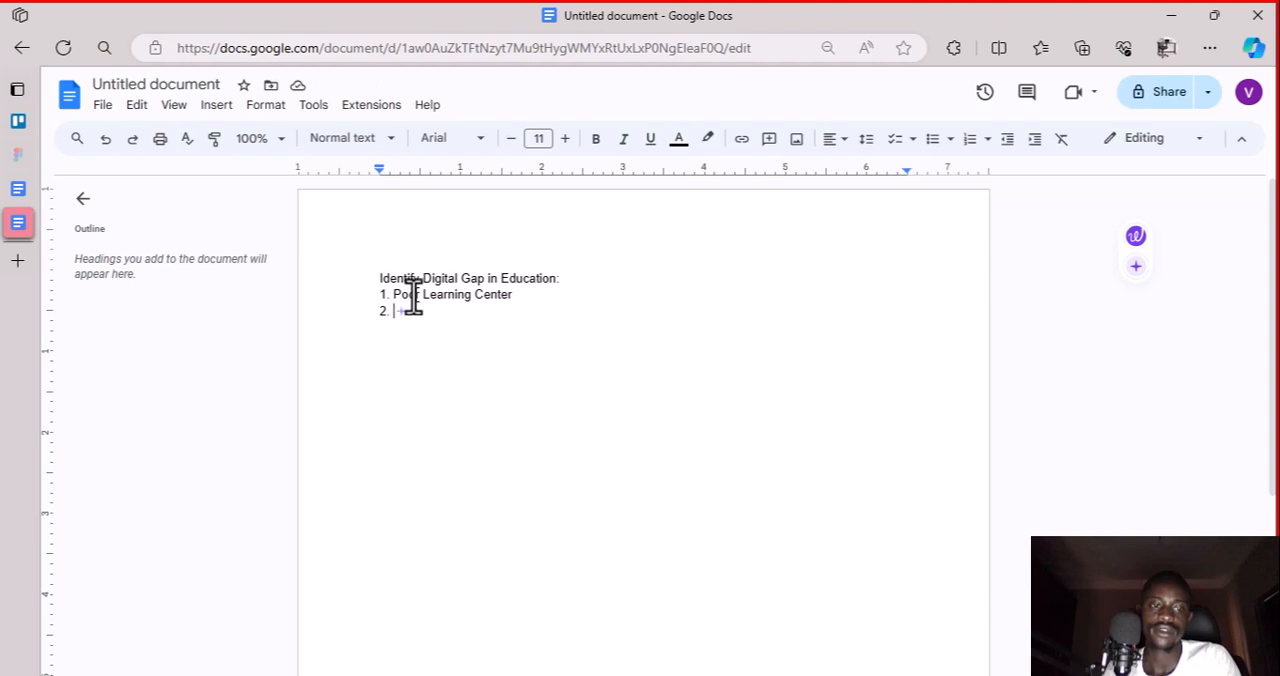
text(Oontent Ma)
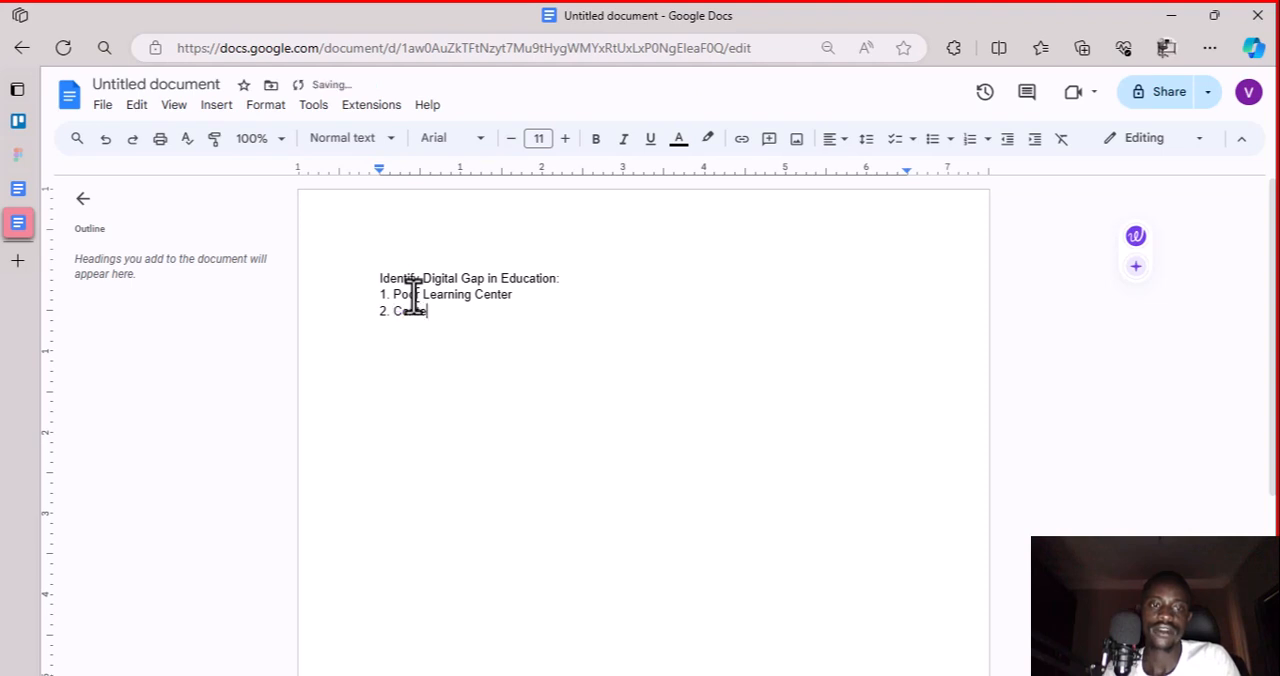
key(BackSpace)
key(BackSpace)
key(BackSpace)
key(BackSpace)
key(BackSpace)
key(BackSpace)
key(BackSpace)
key(BackSpace)
key(BackSpace)
key(BackSpace)
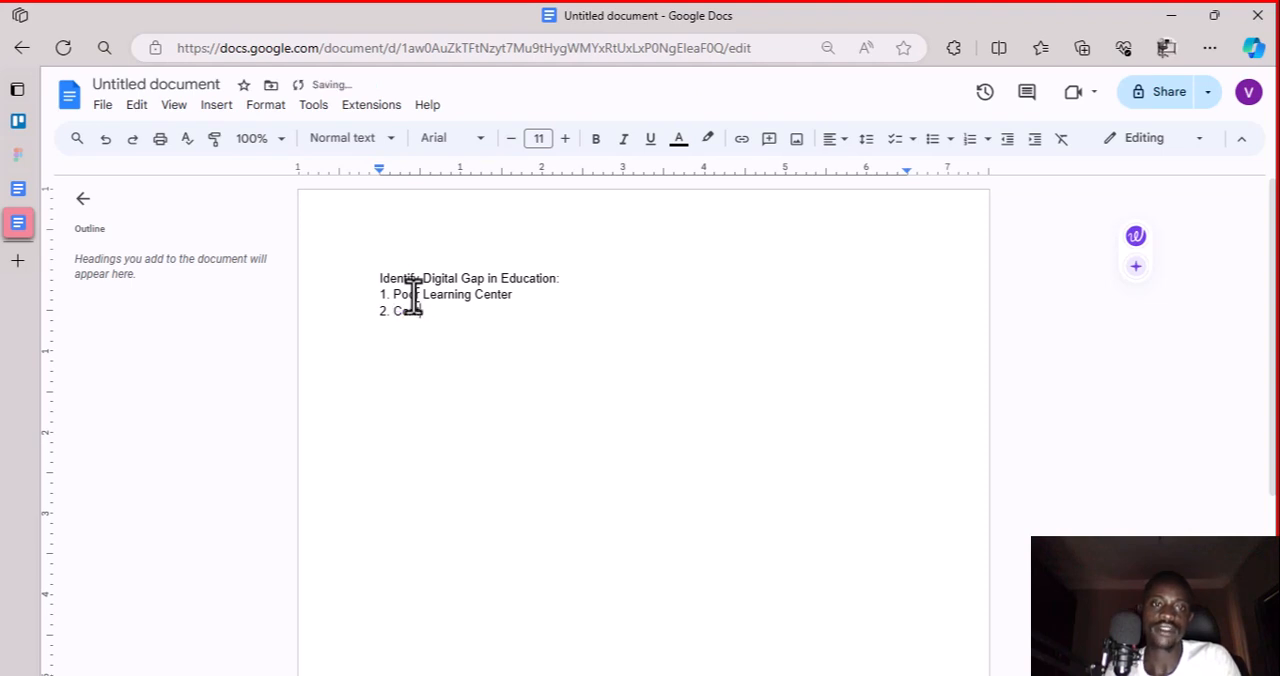
text(Poor )
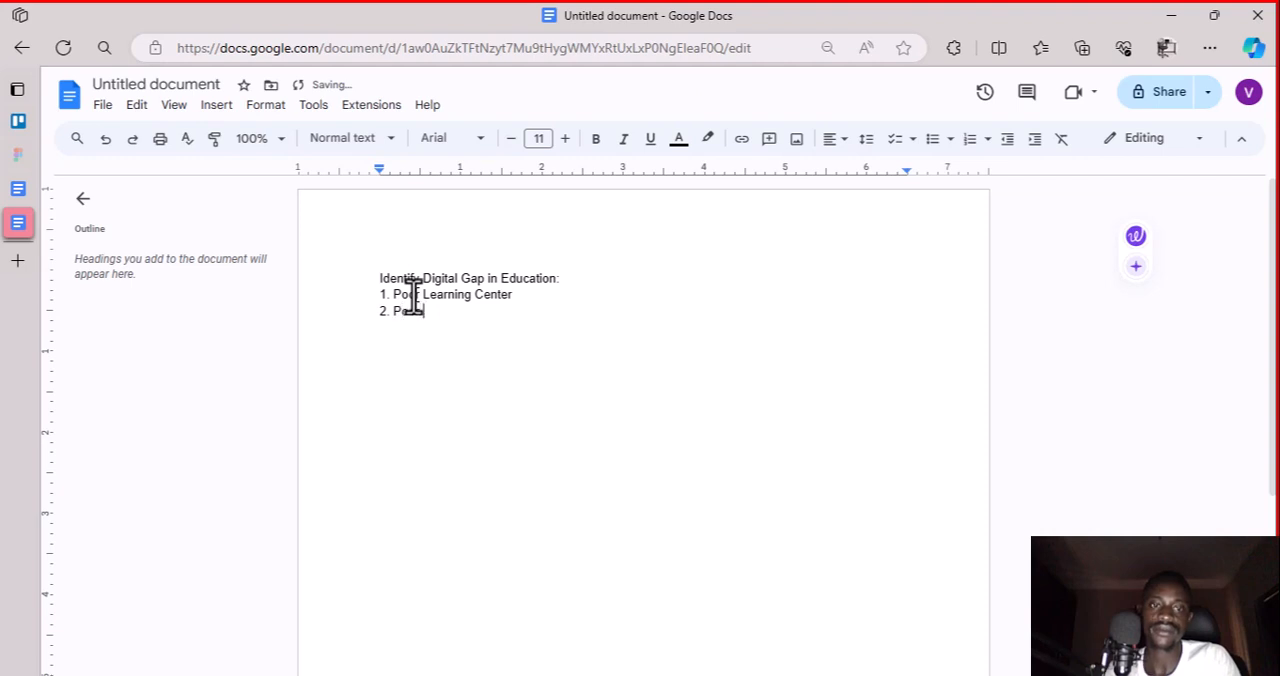
text(Content Manag)
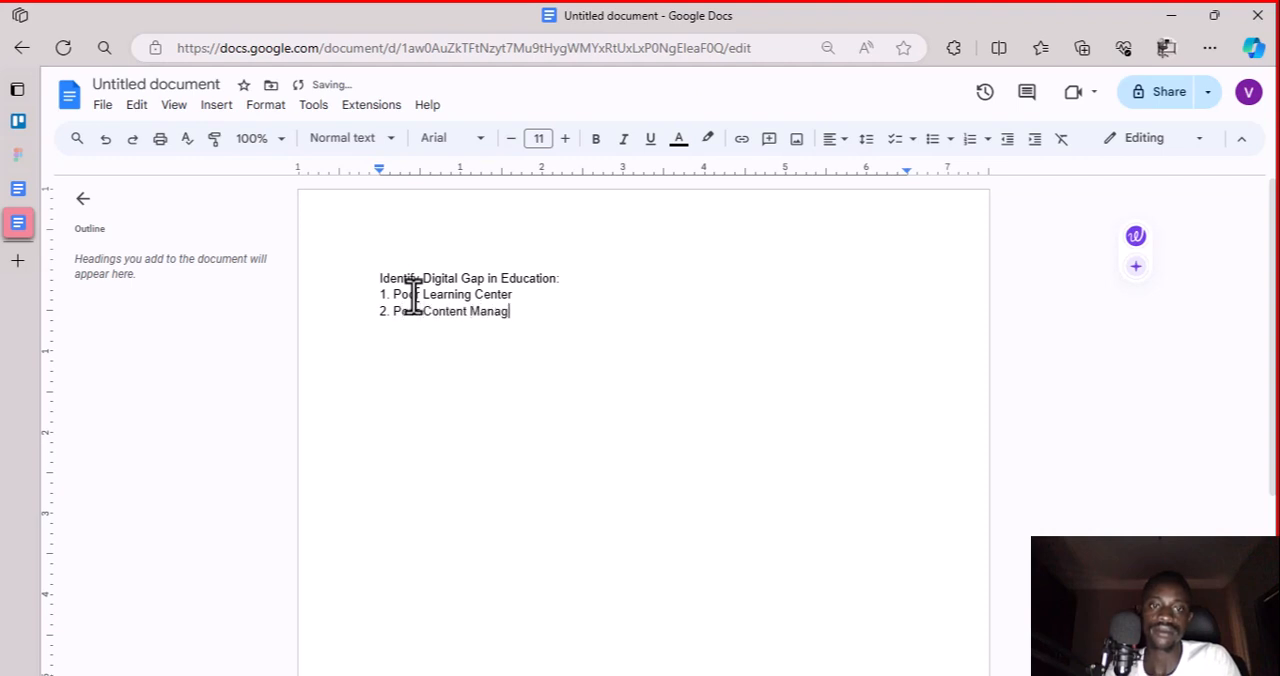
text(ement System)
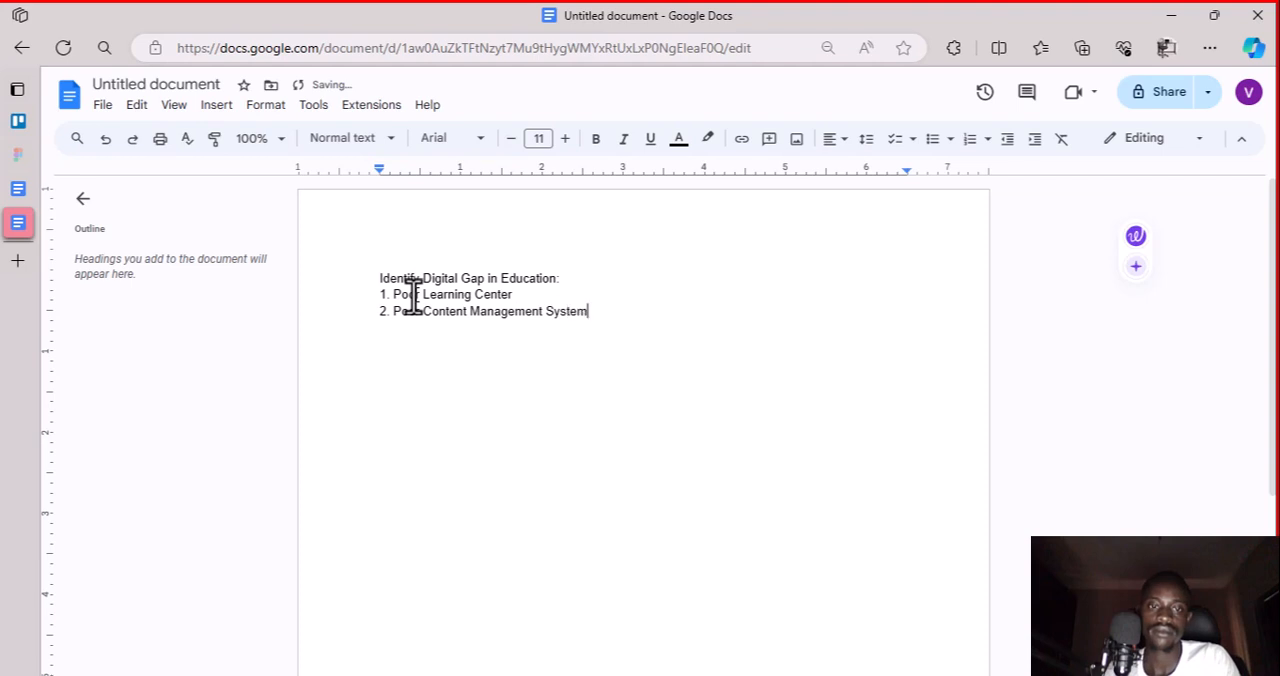
Add "3. Low Usage of Technology" on a new line as the third digital gap
key(Return)
text(3. )
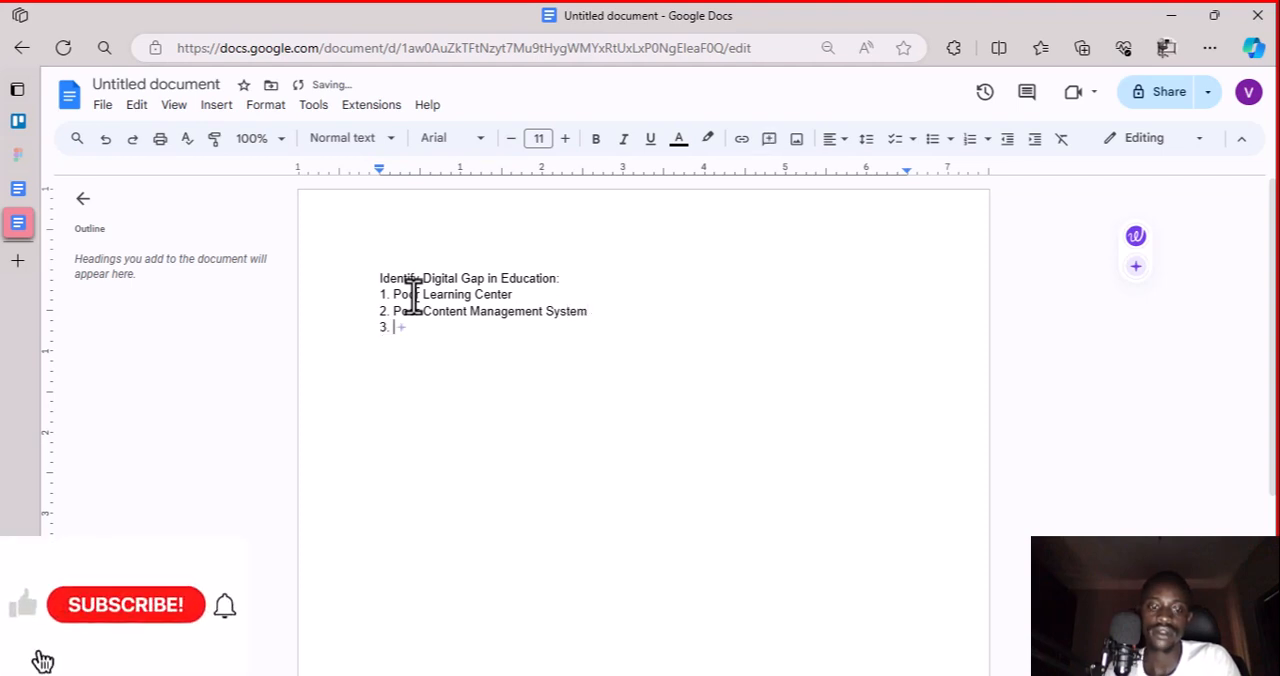
text(Low appl)
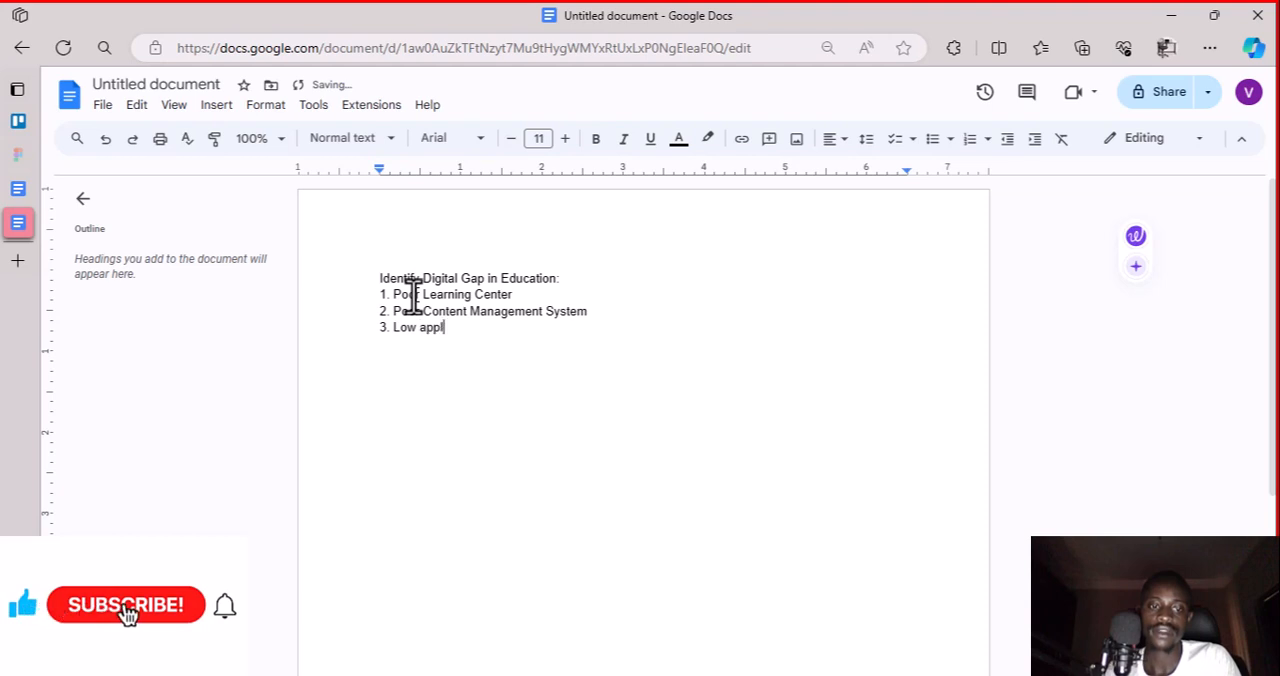
key(BackSpace)
key(BackSpace)
key(BackSpace)
key(BackSpace)
text(Usafe)
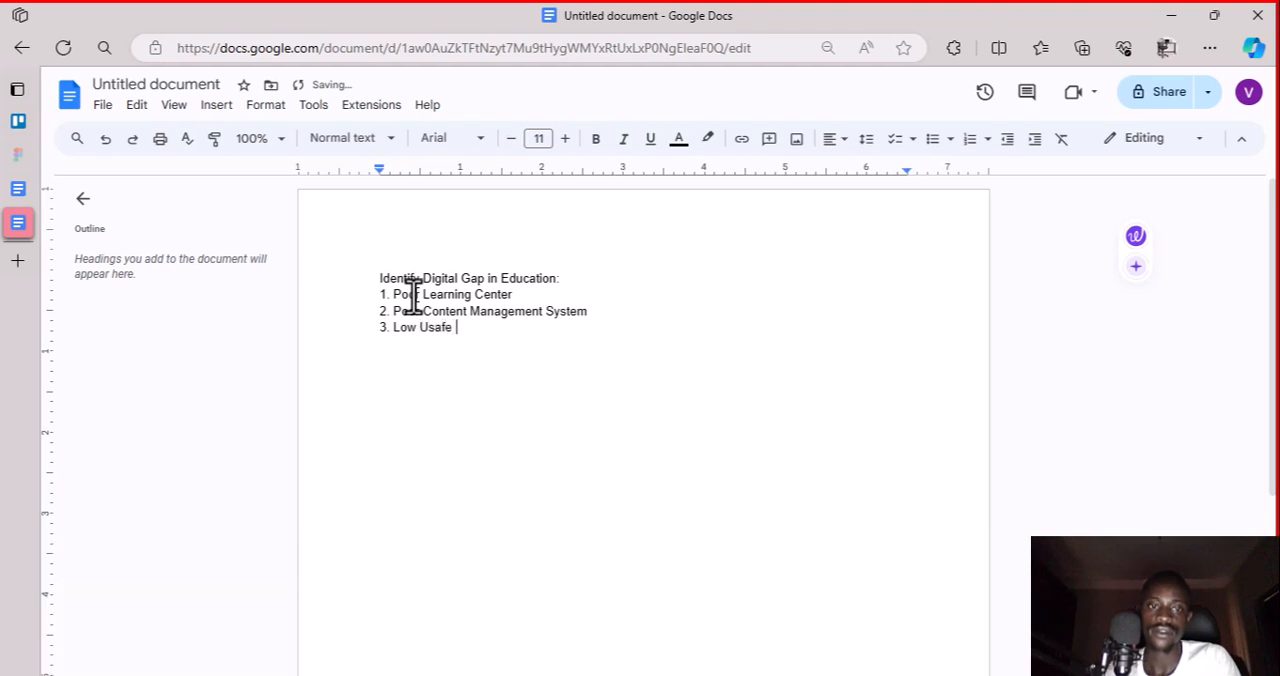
key(BackSpace)
text(ge of Tech)
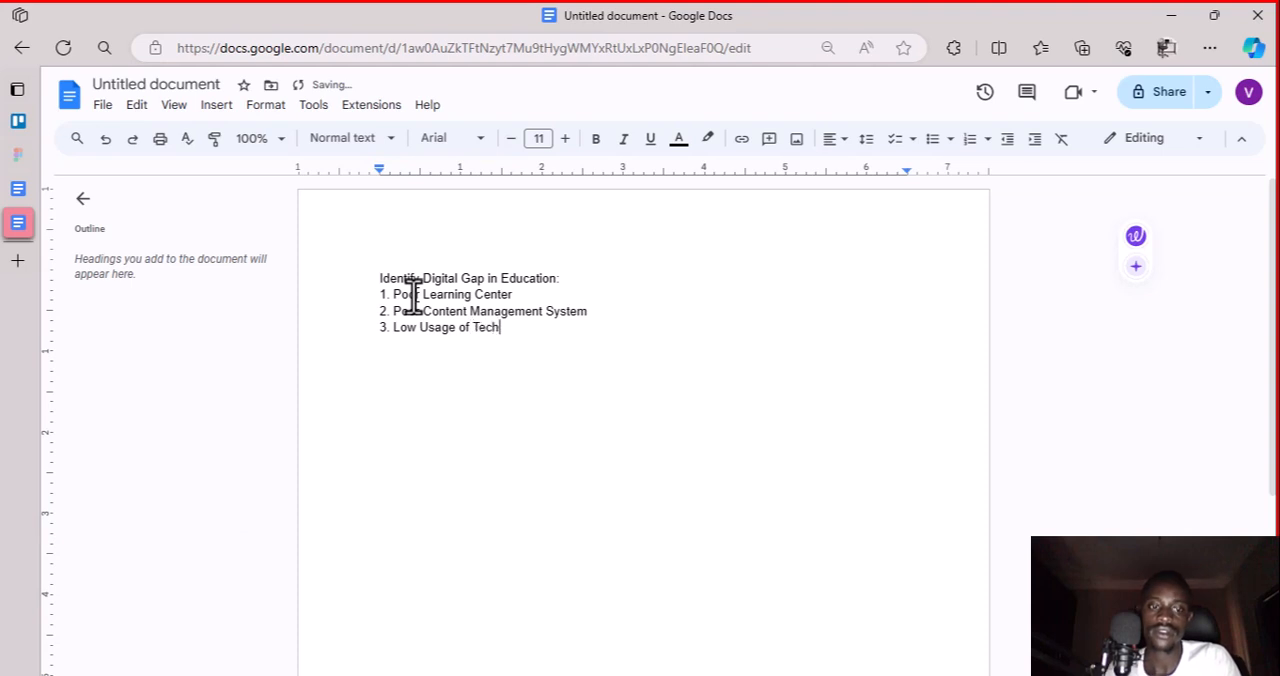
text(ology)
Add "4. Unconducive Learning Environment" on a new line as the fourth digital gap
key(Return)
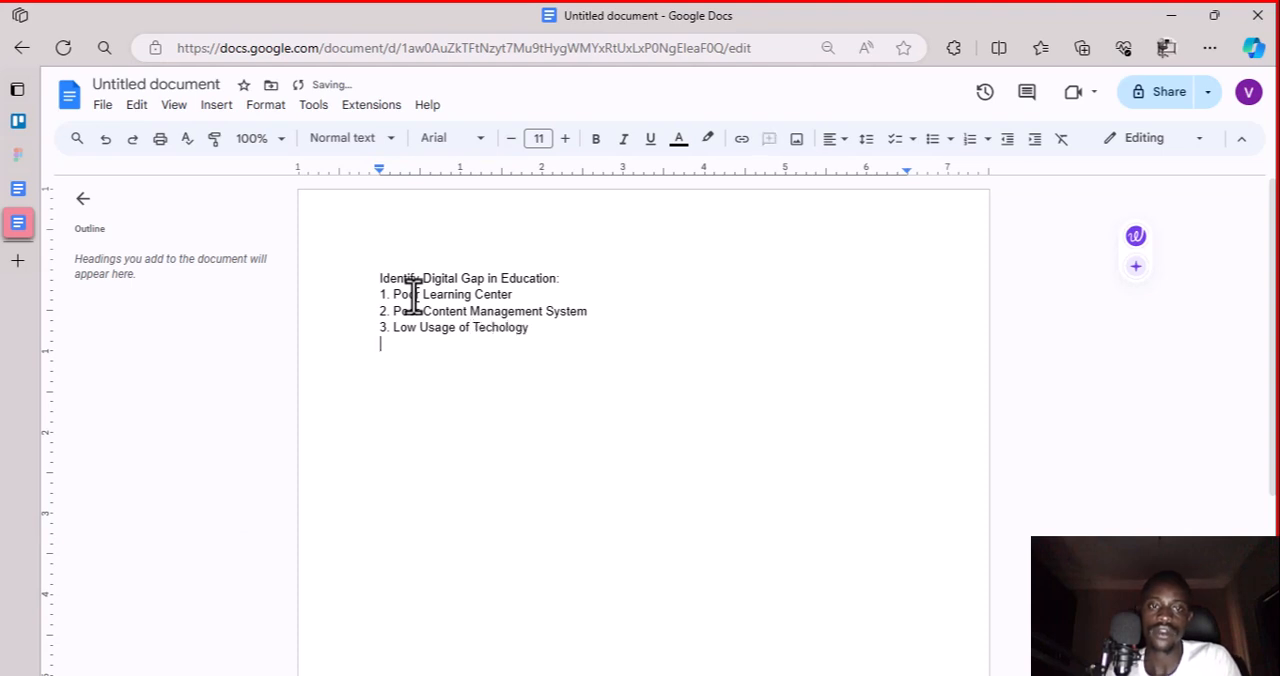
text(4.)
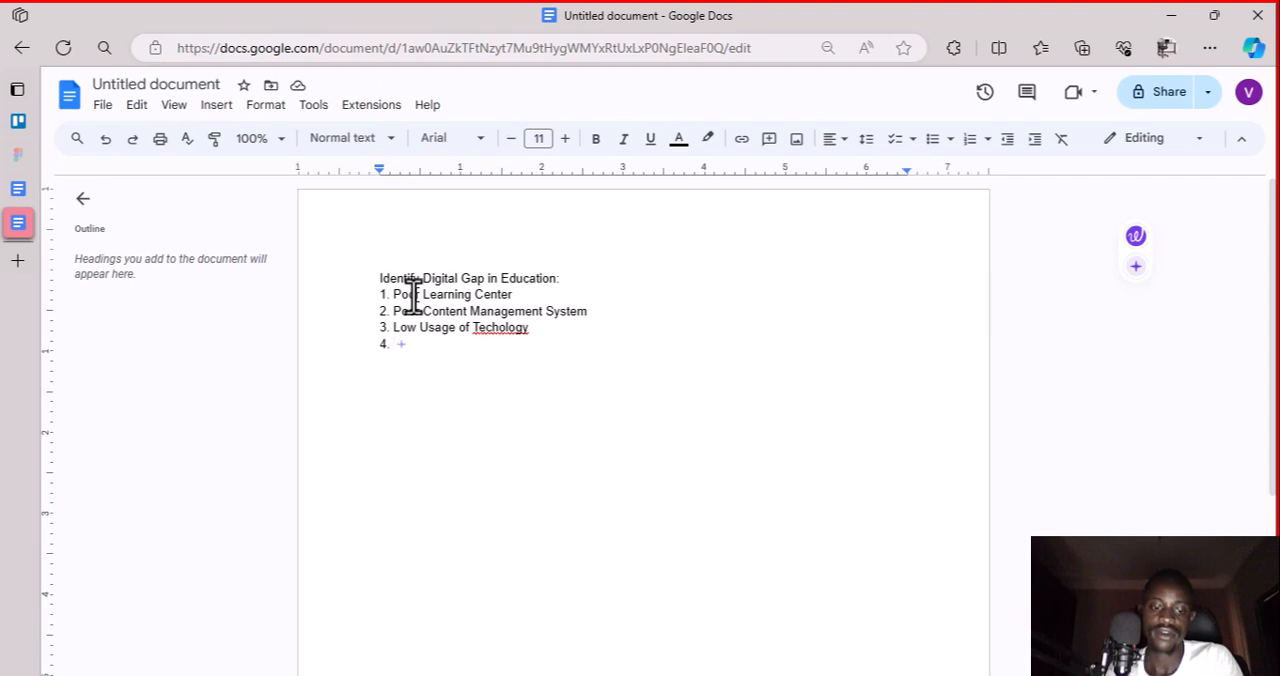
text(Uncondi)
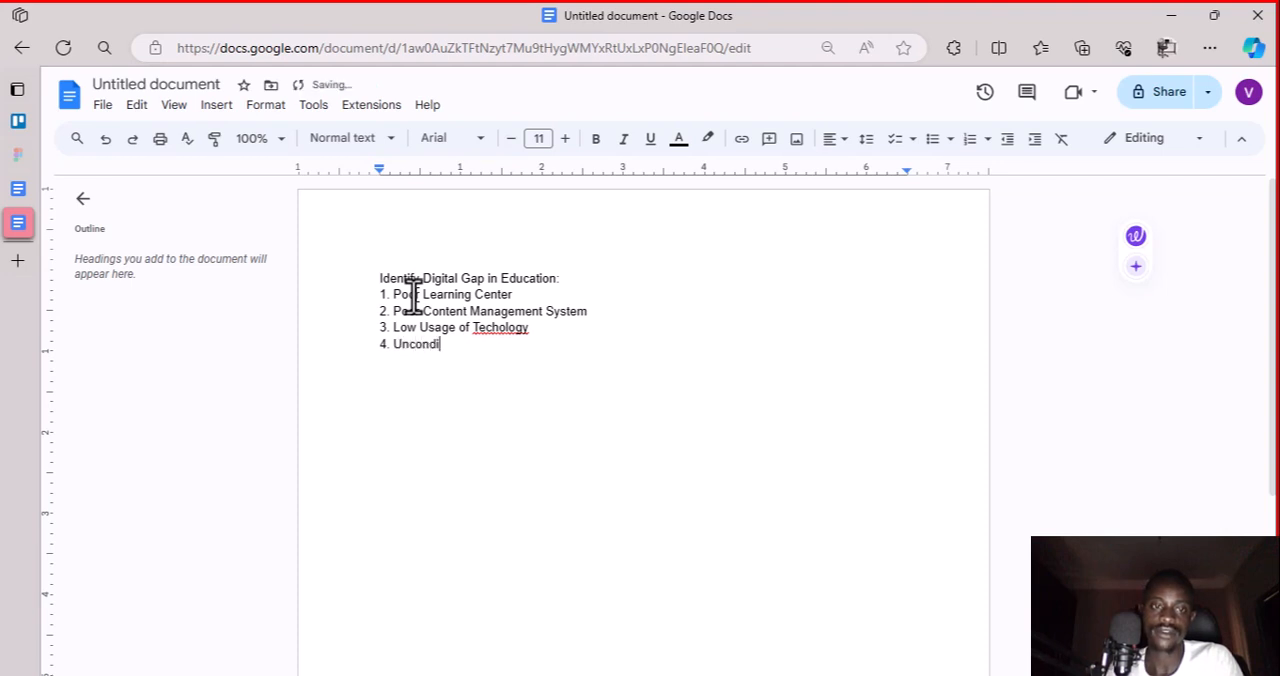
text(v)
key(BackSpace)
text(ucive )
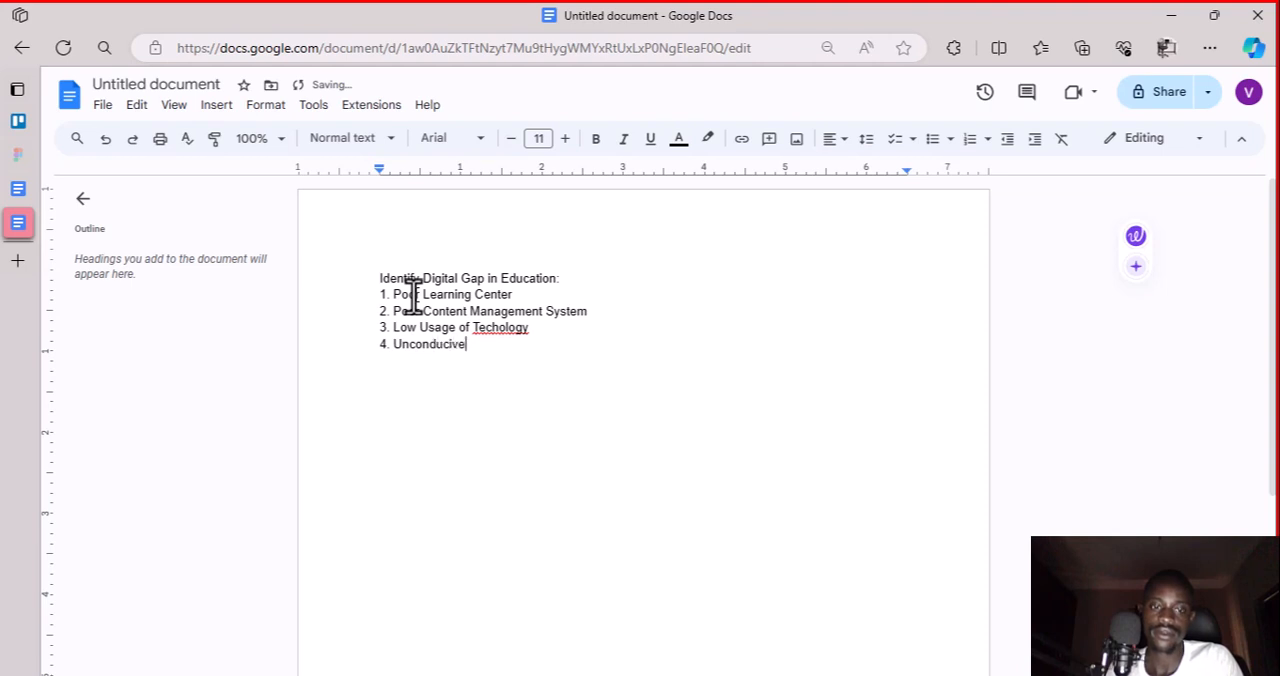
text(Learning )
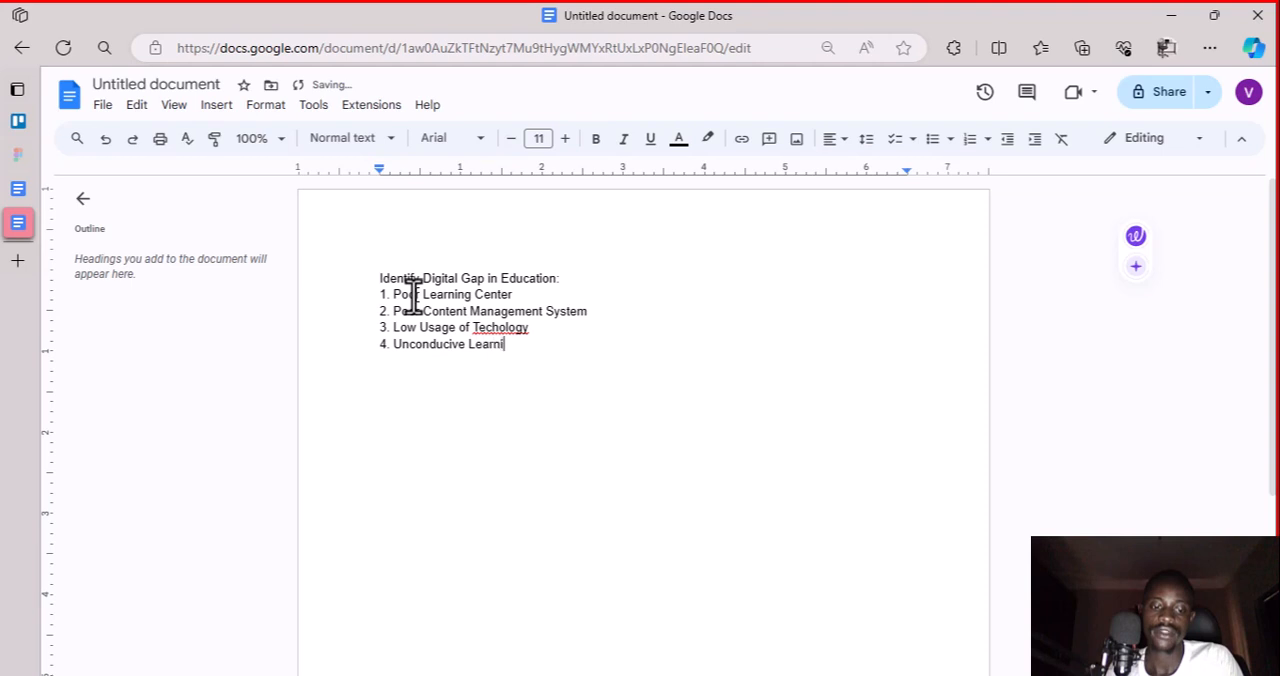
text(Envro)
key(BackSpace)
key(BackSpace)
text(ironmnet)
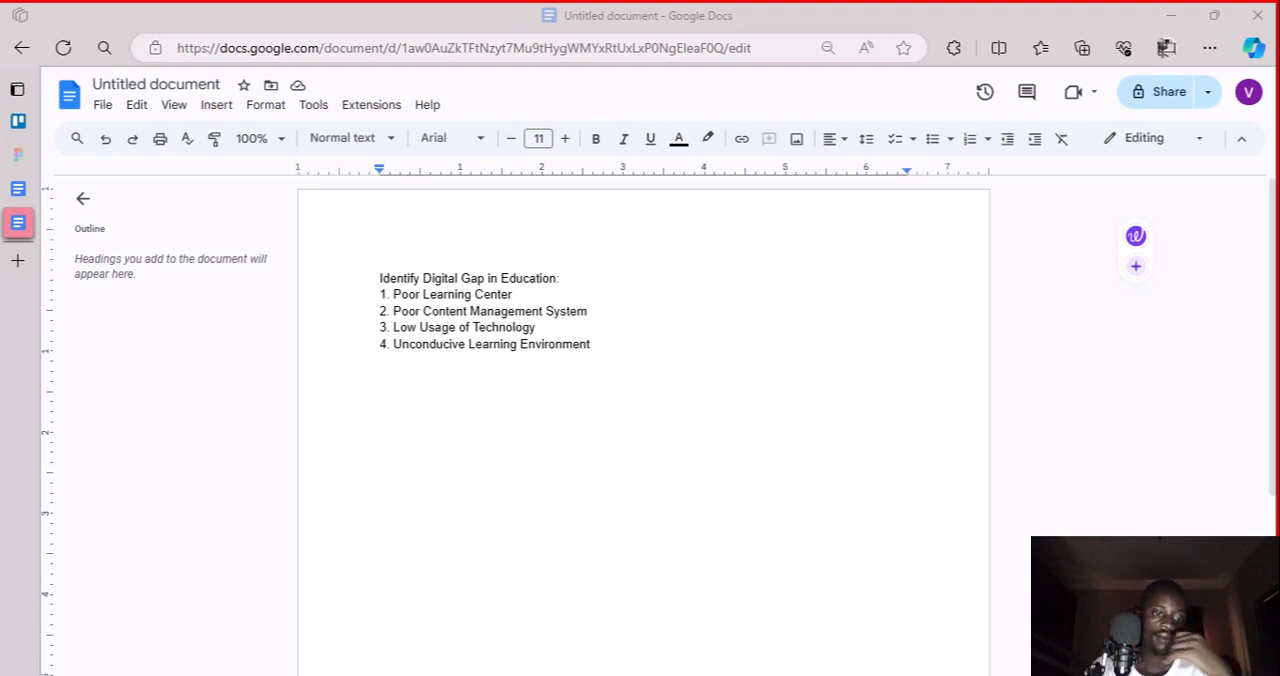
Add "5. Poor Digital Literacy" on a new line as the fifth digital gap
click(615, 348)
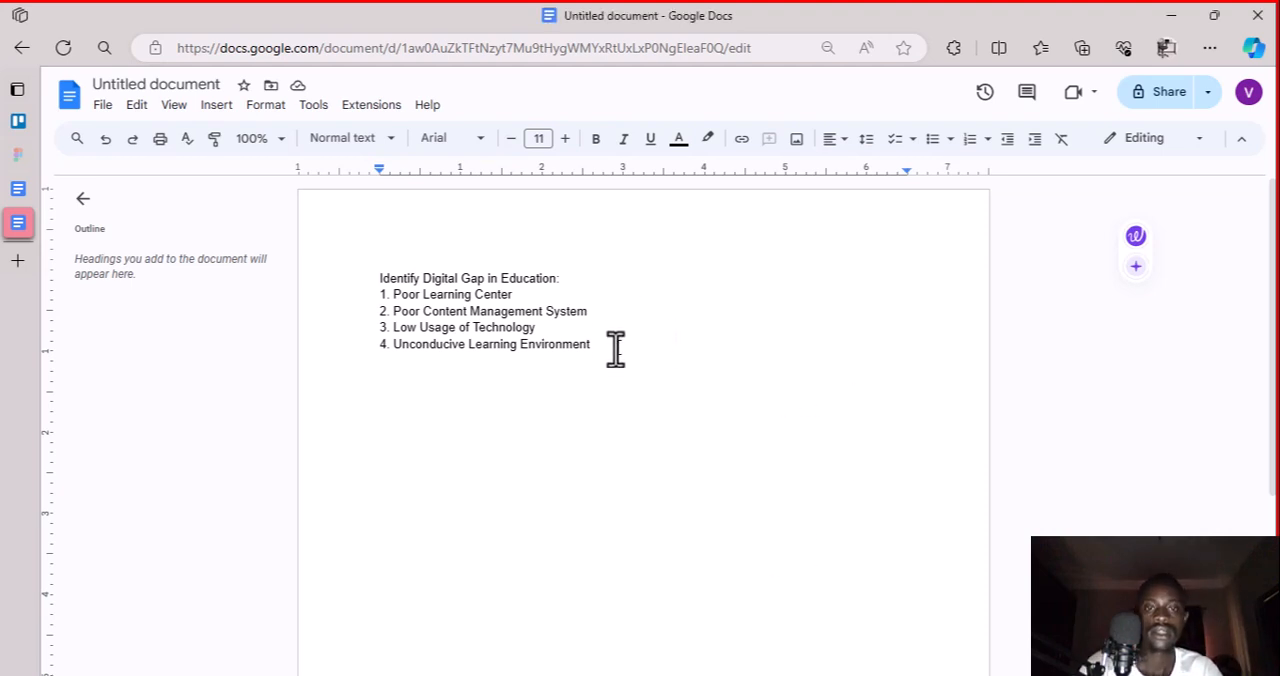
key(Return)
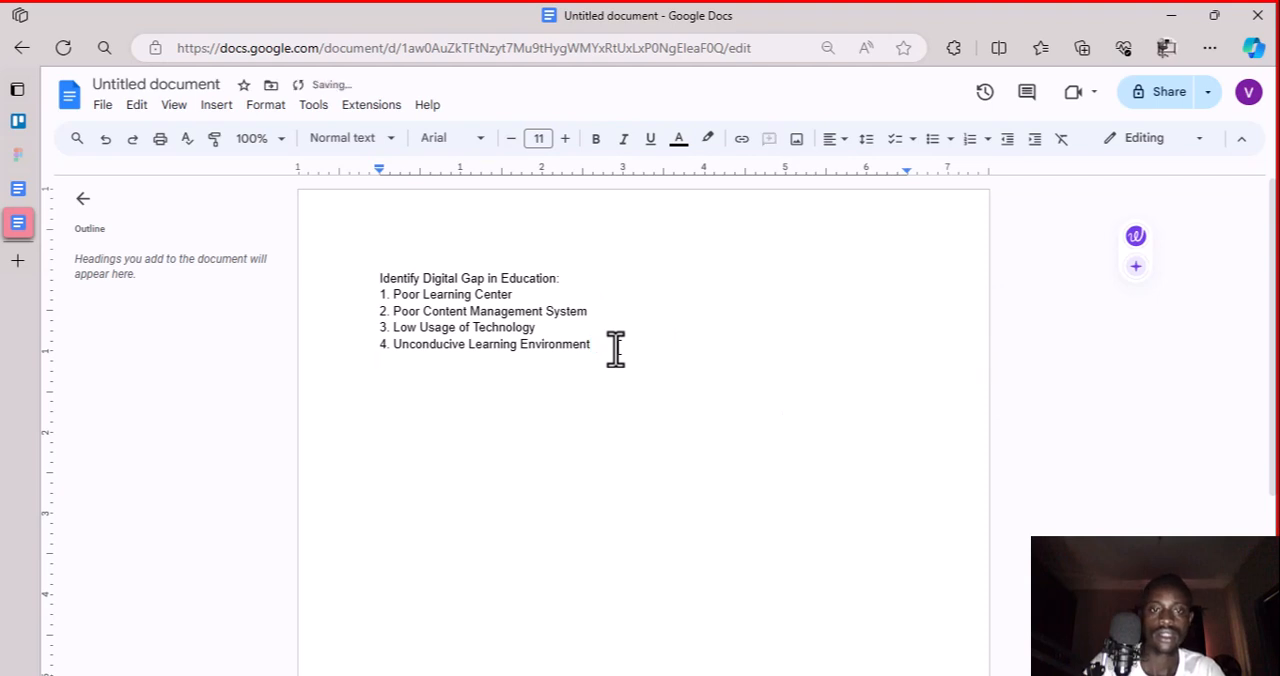
text(5. )
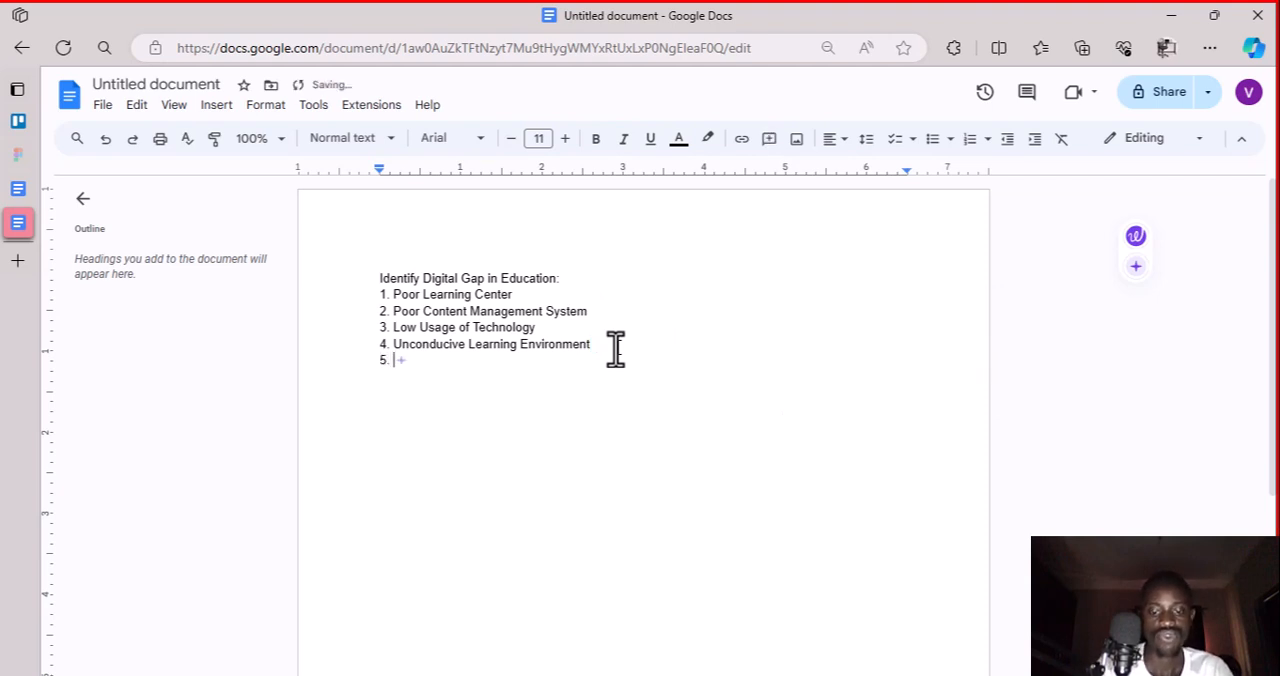
text(Poor D)
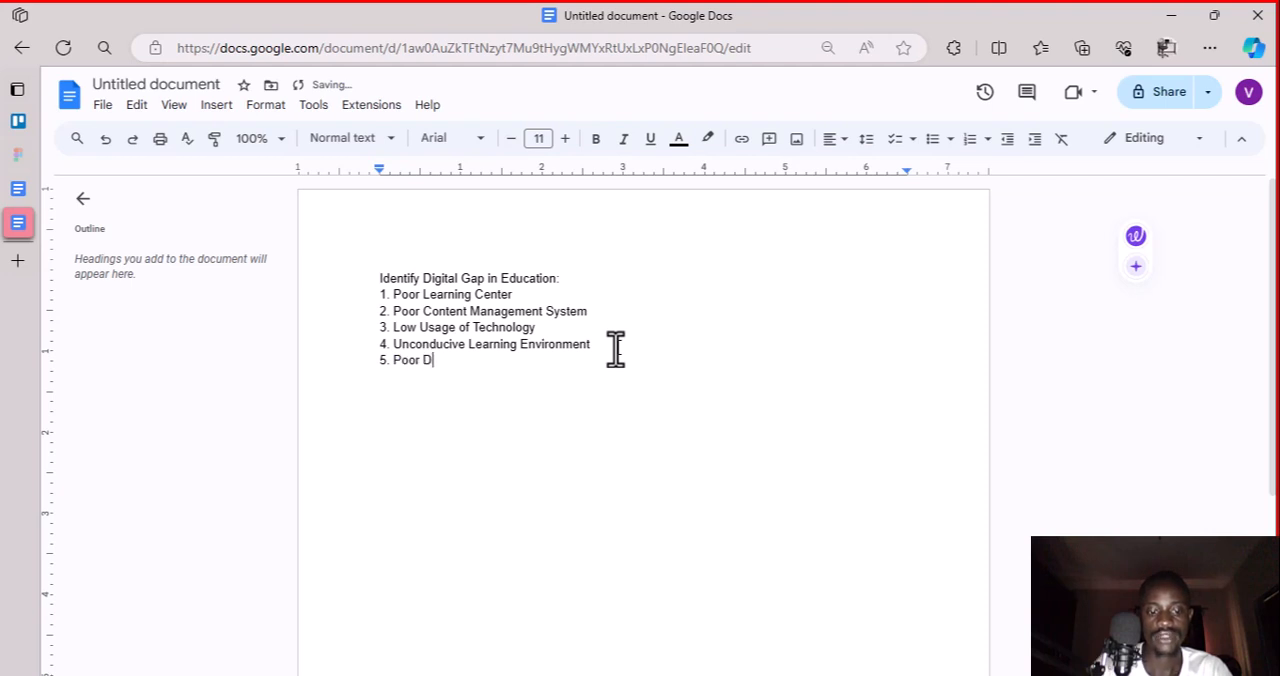
text(igital Li)
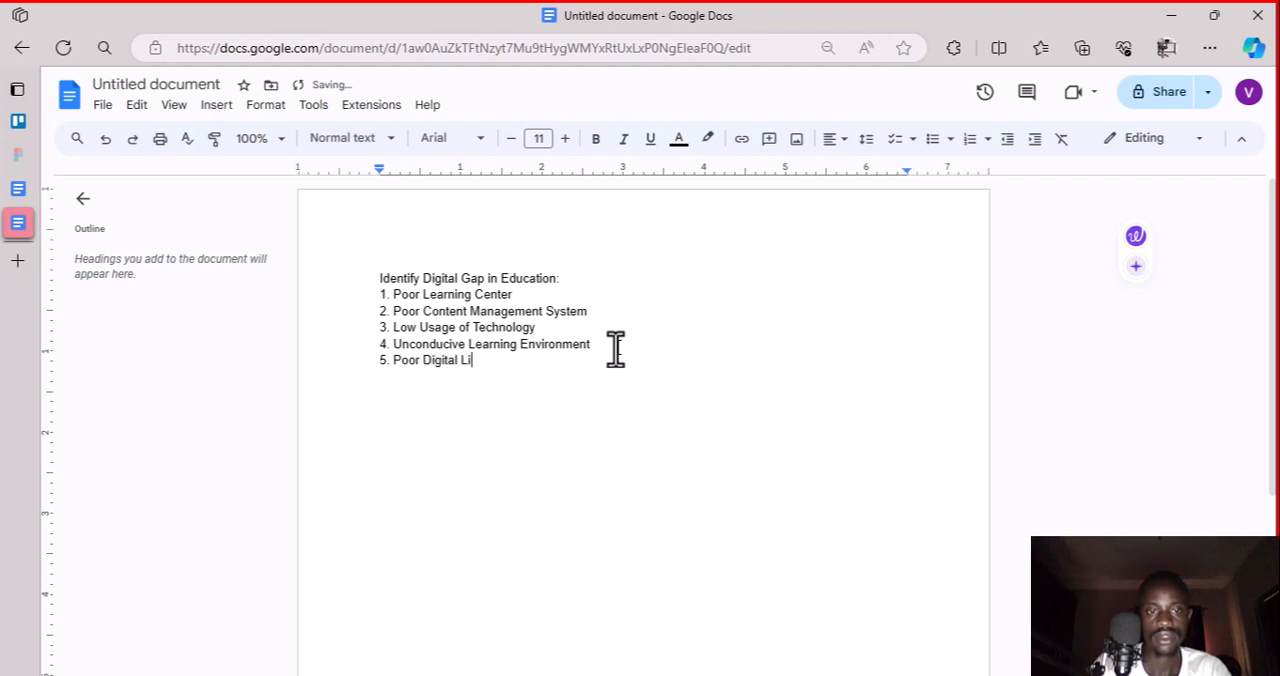
text(teracy)
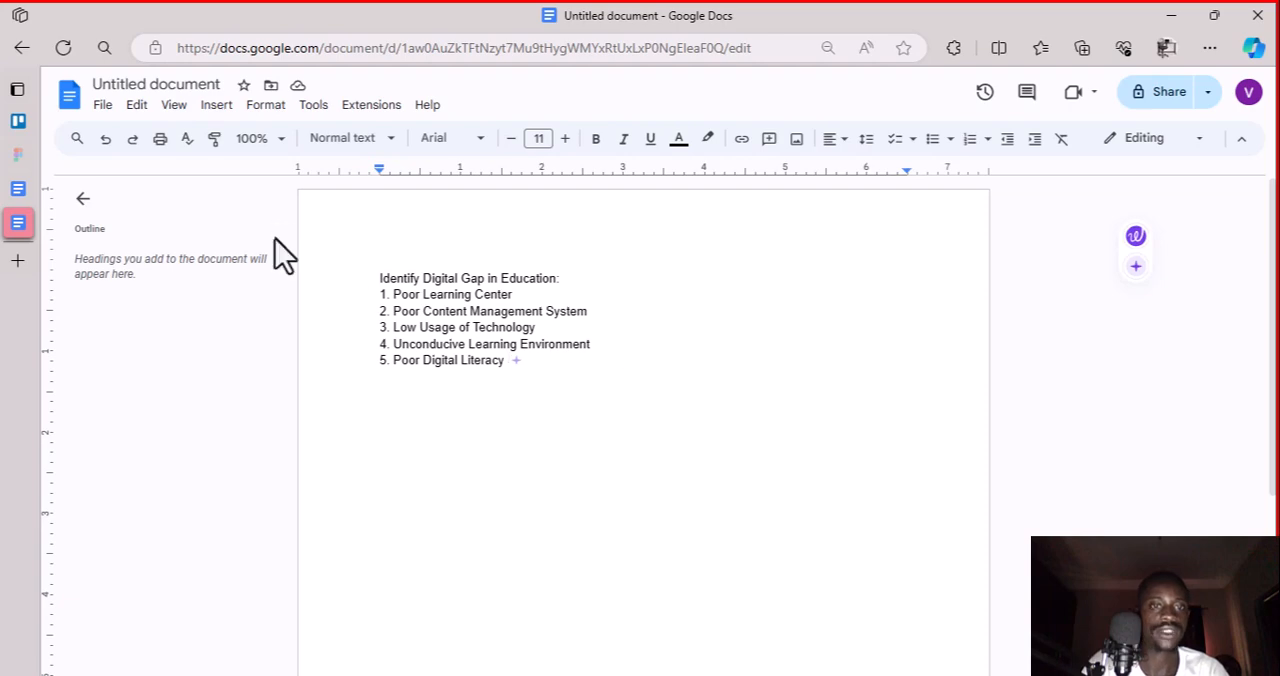
Switch to Trello and copy the text of the checklist item "Come up with Digital Solution Products", leaving the item as it is
click(28, 130)
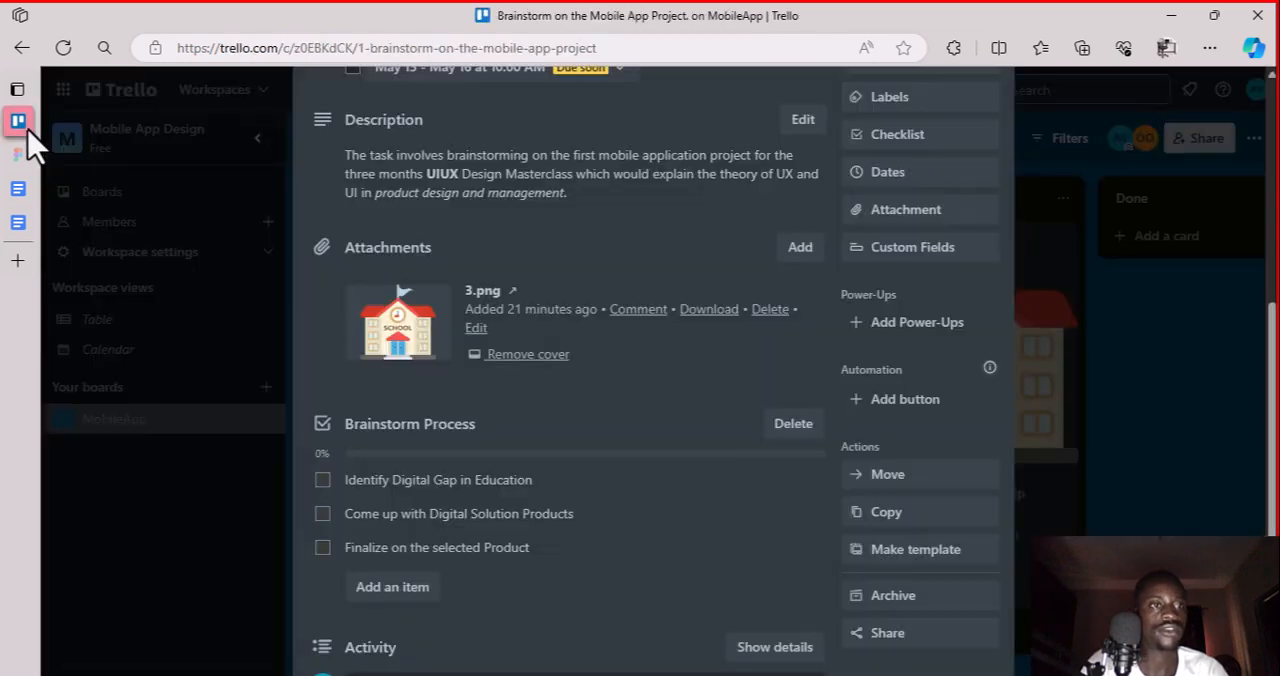
click(412, 517)
key(ctrl+c)
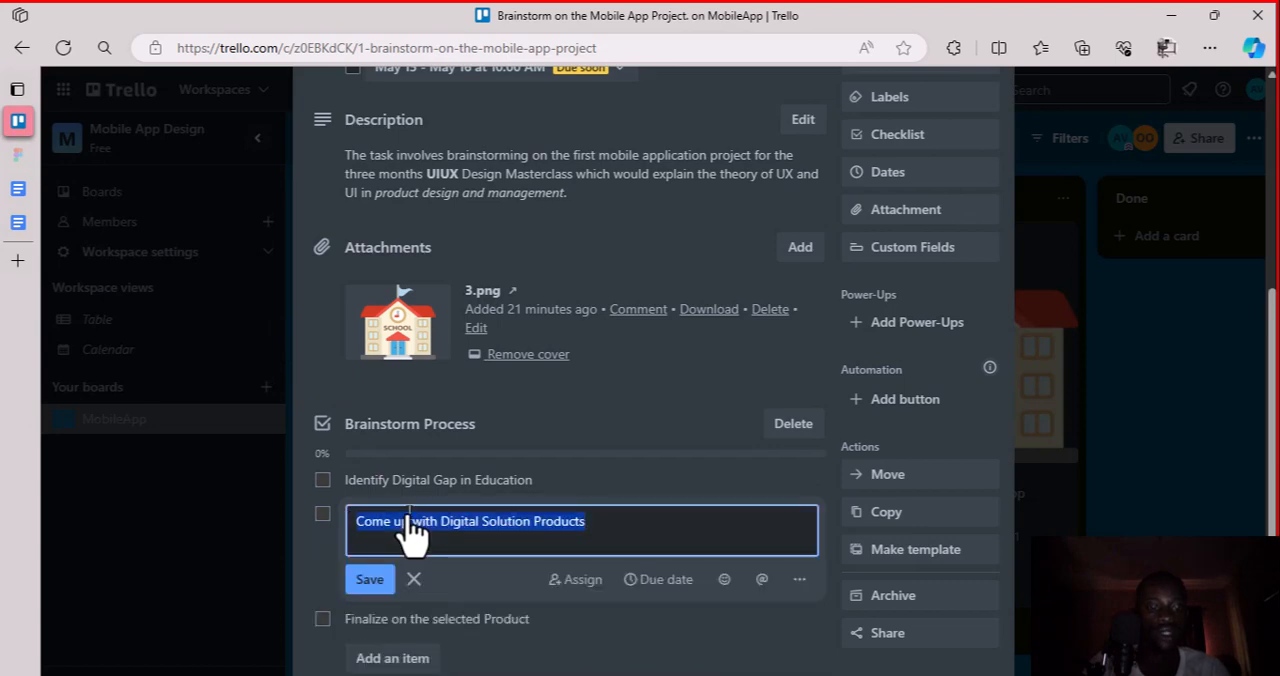
click(369, 579)
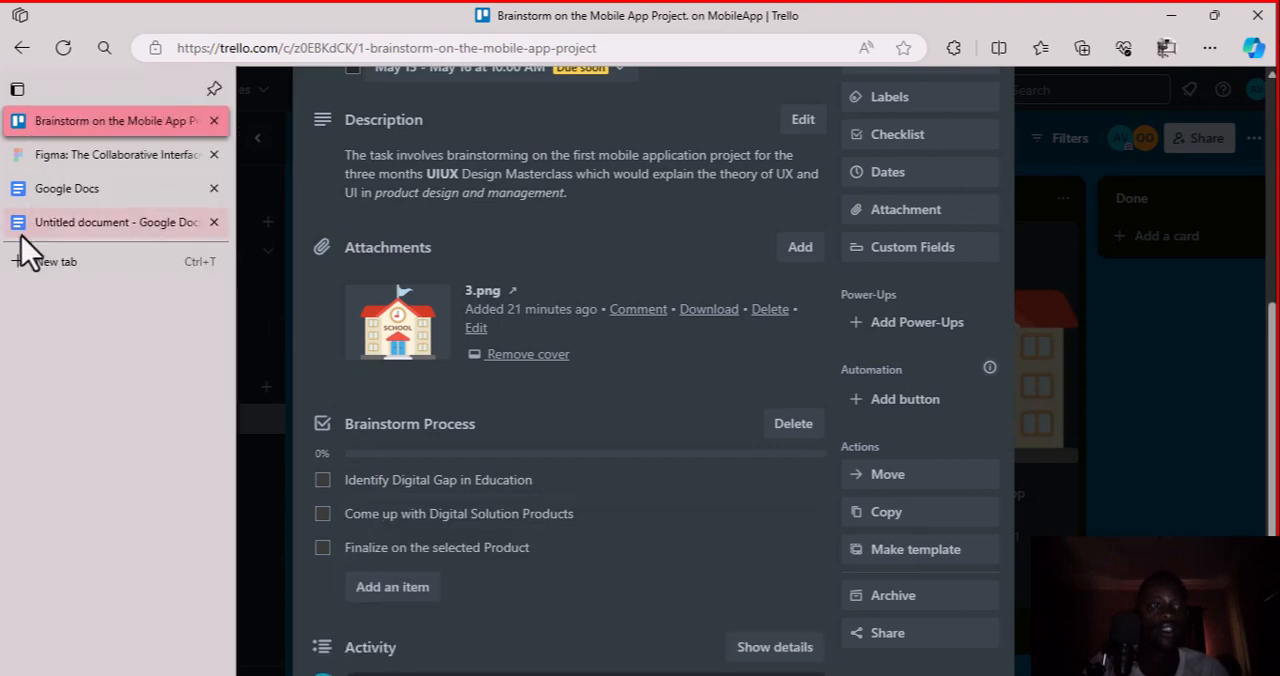
Back in the Google Docs document, paste "Come up with Digital Solution Products:" as a heading after a blank line below the digital gaps
click(21, 236)
key(Return)
key(Return)
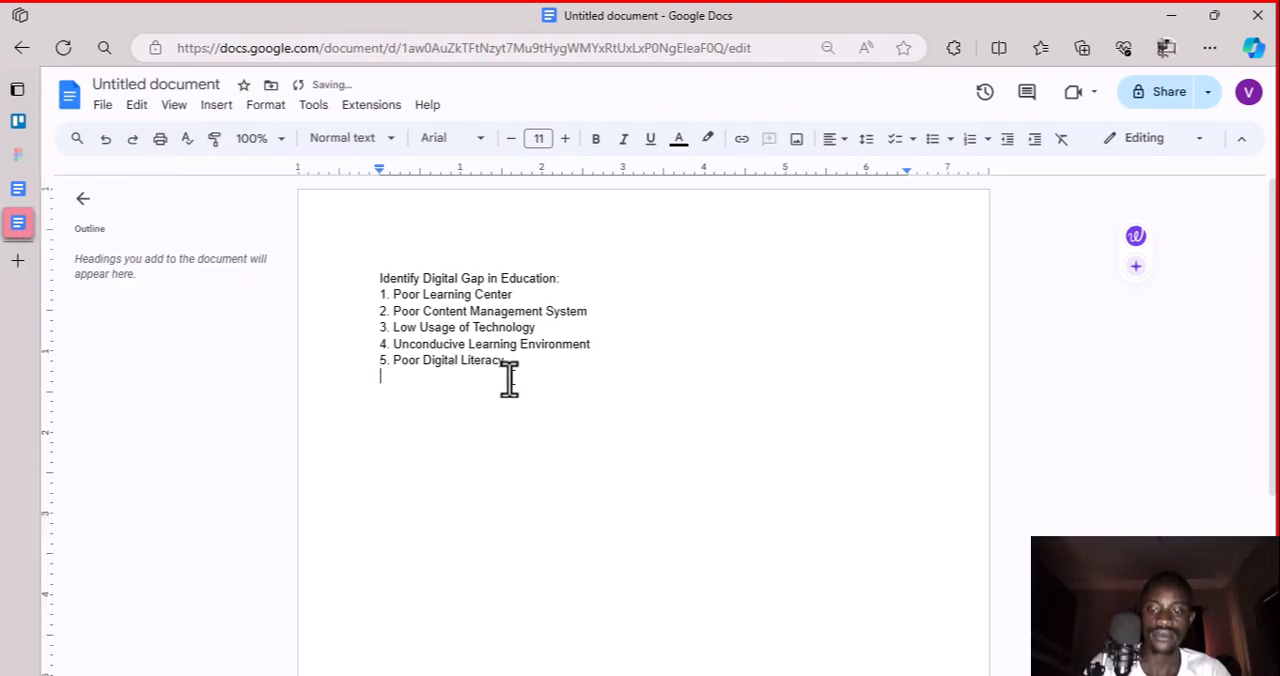
key(ctrl+v)
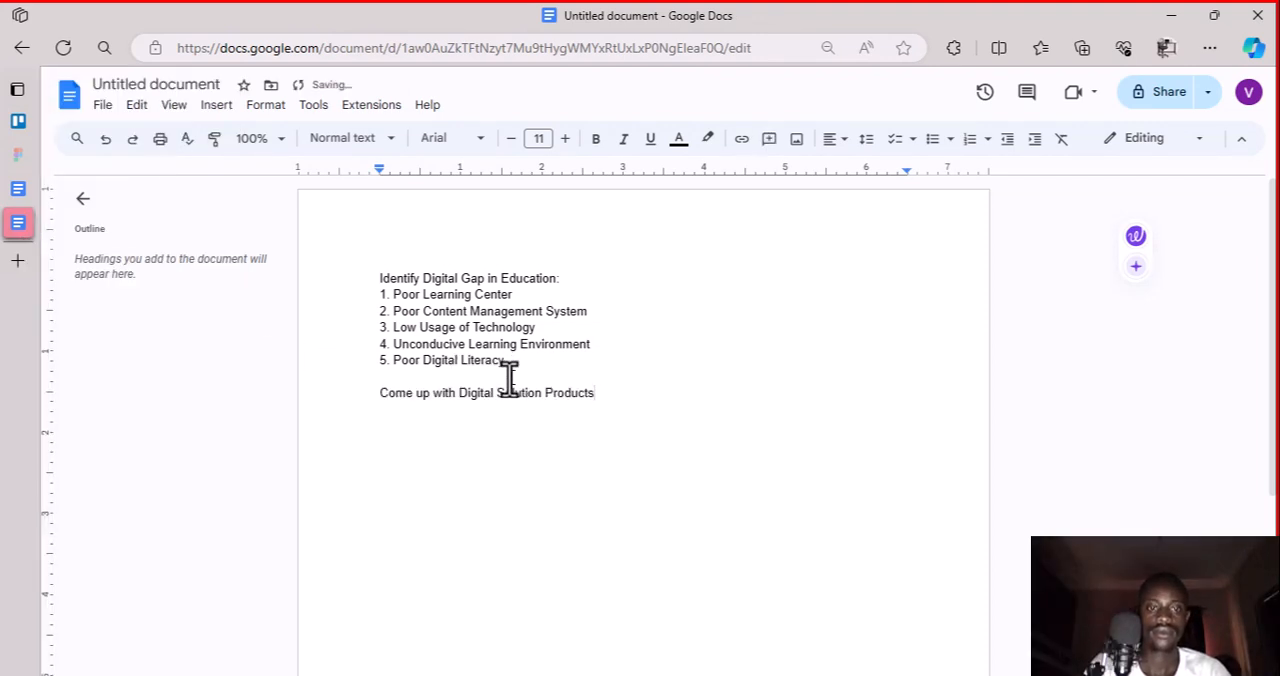
text(:)
key(Return)
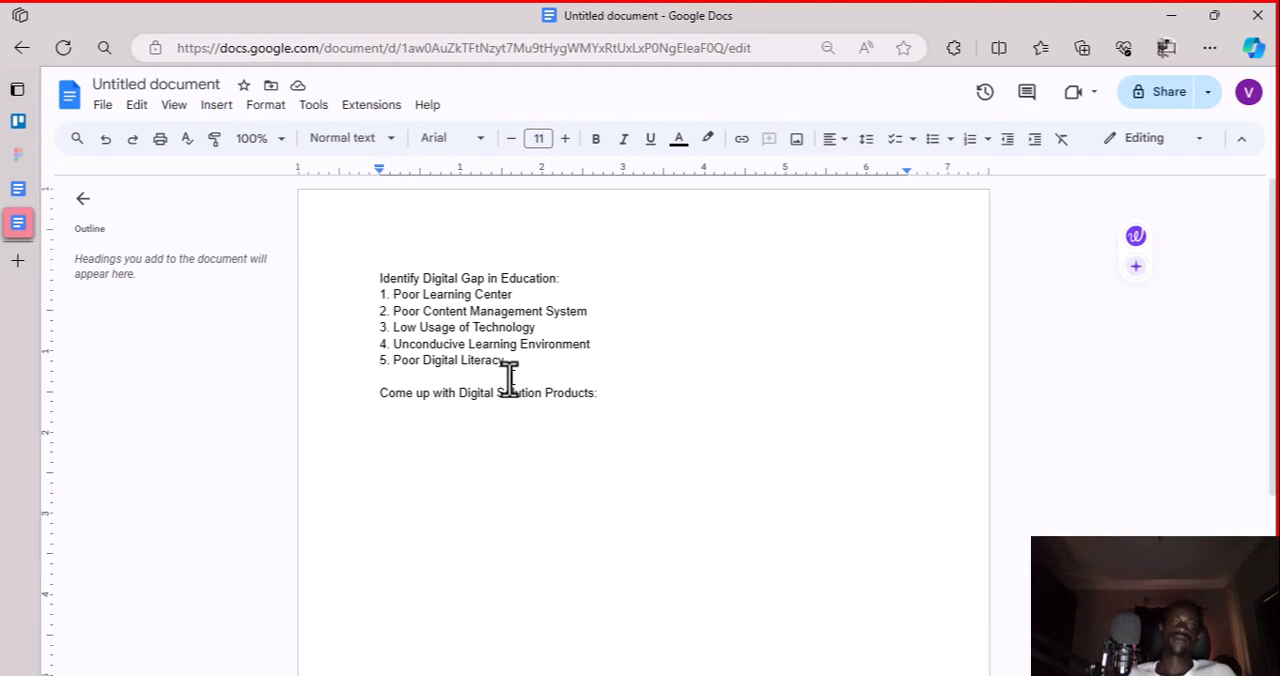
Start a numbered list under the digital solution heading with "More Digital Literacy Awareness/Programs" as its first item
text(1.)
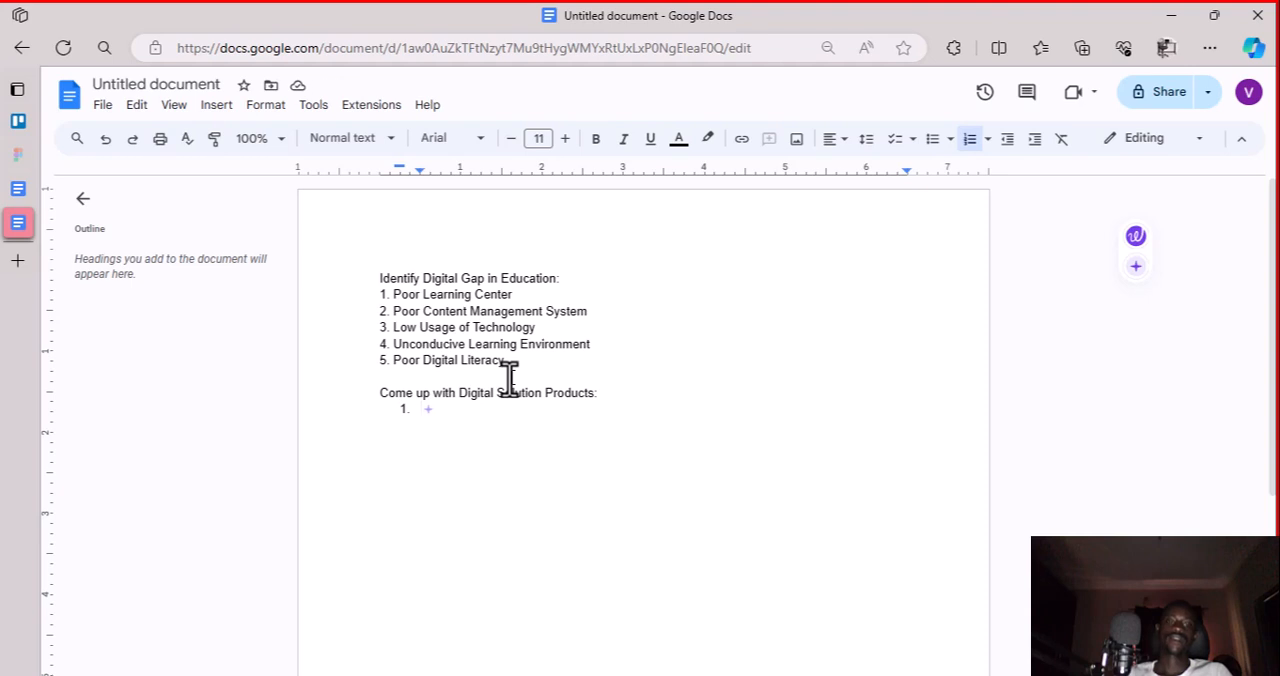
text(More )
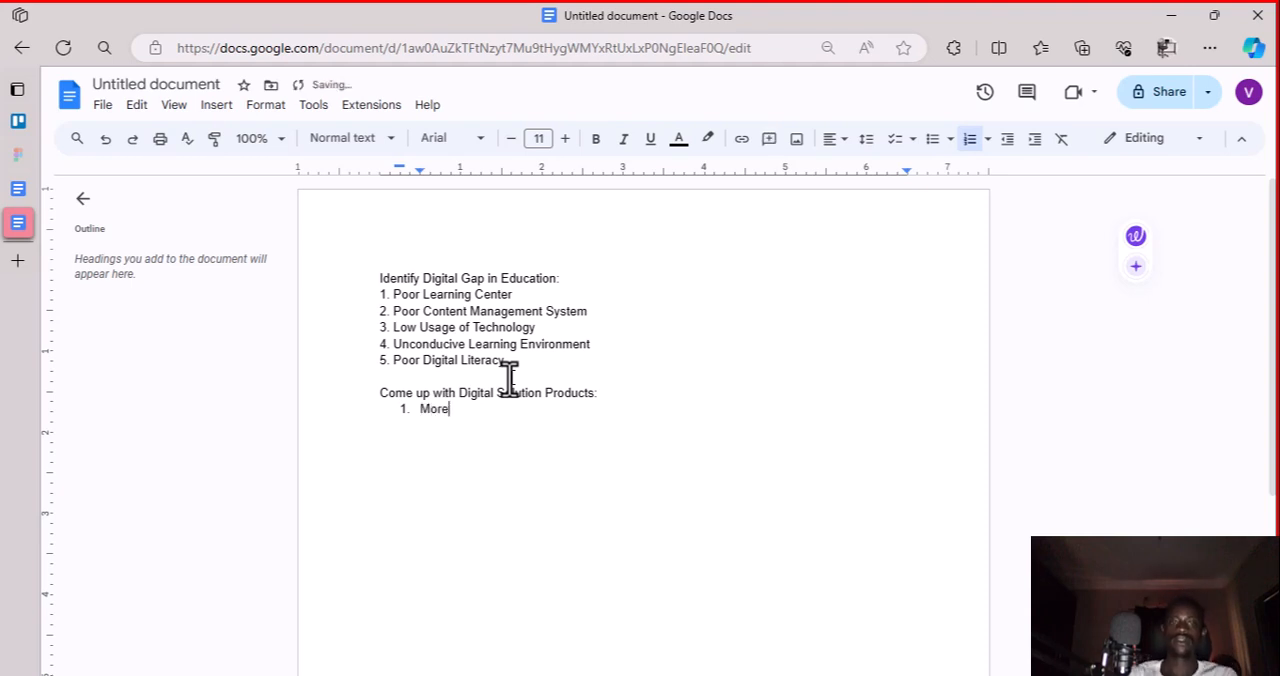
text(Digital )
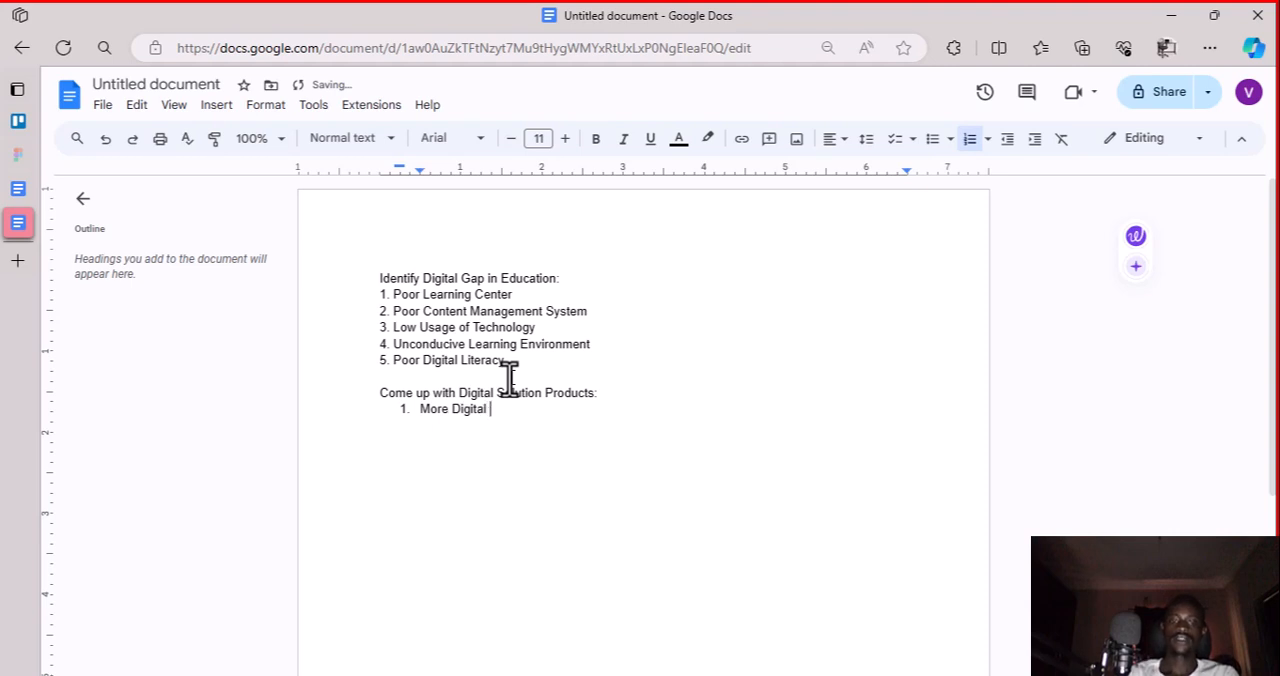
text(Literacy Aware)
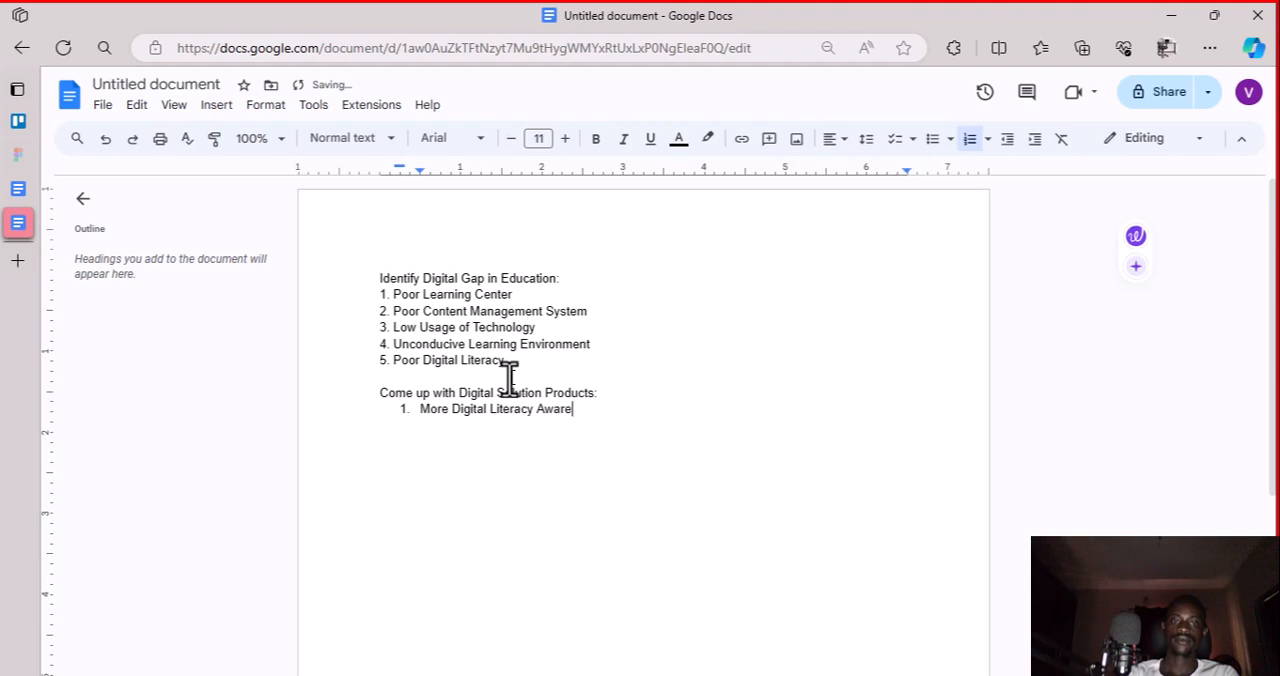
text(ness/Programs)
key(Return)
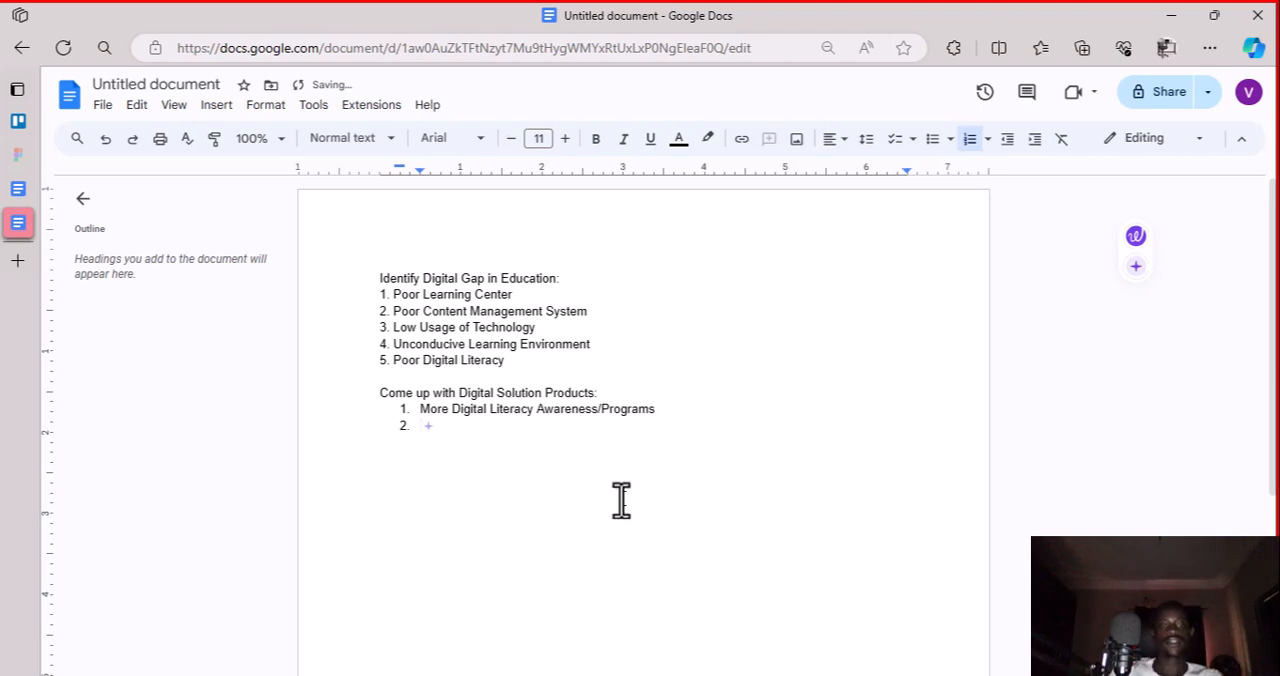
Enter "Adequate learning platform" as the second digital solution and start a third list item
click(632, 674)
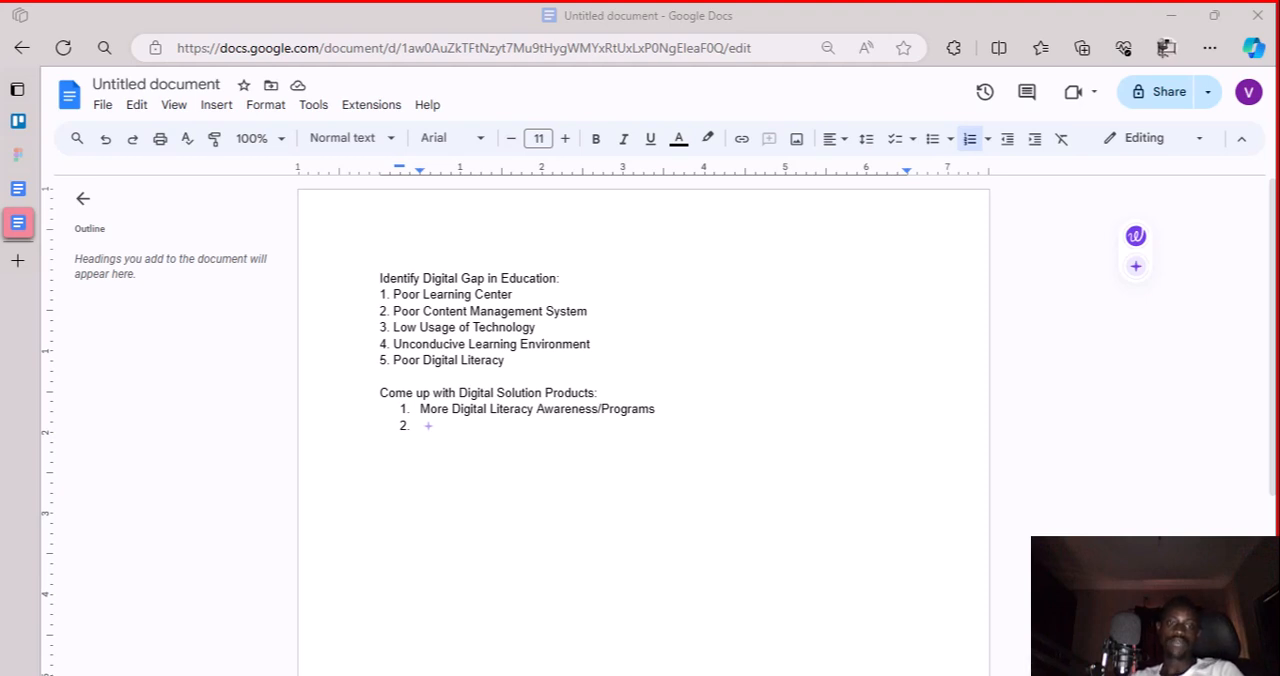
key(Return)
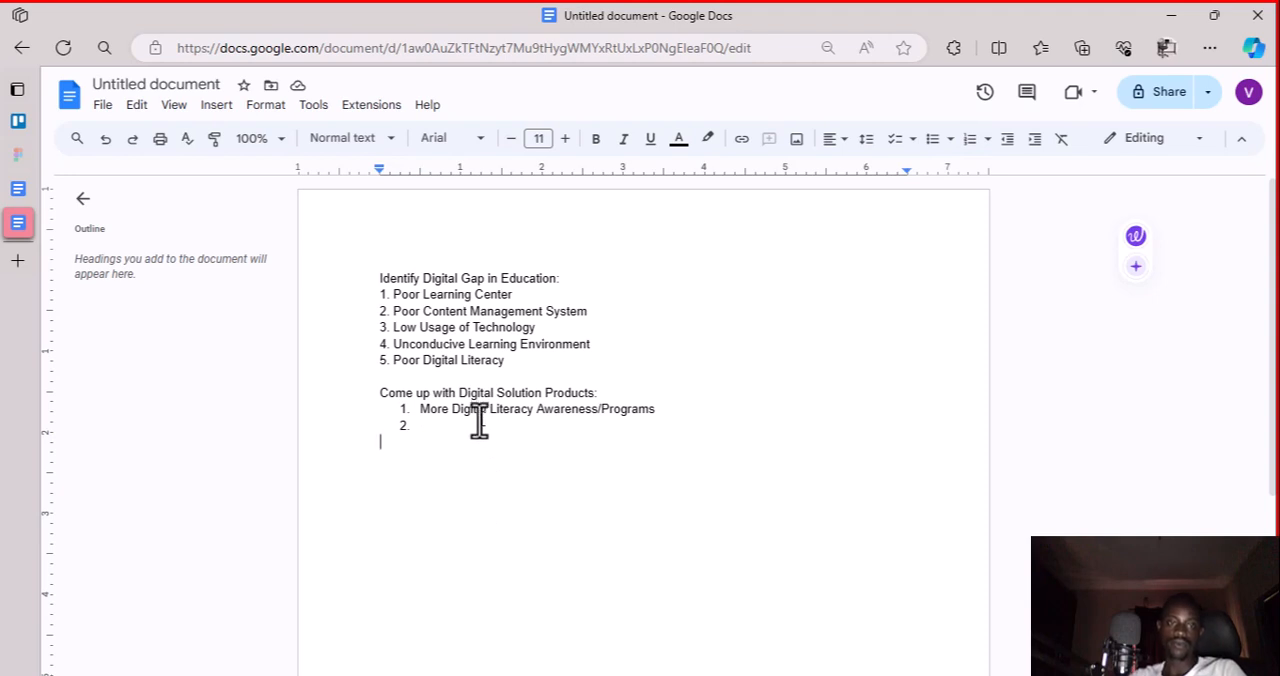
double_click(482, 427)
text(Adquae)
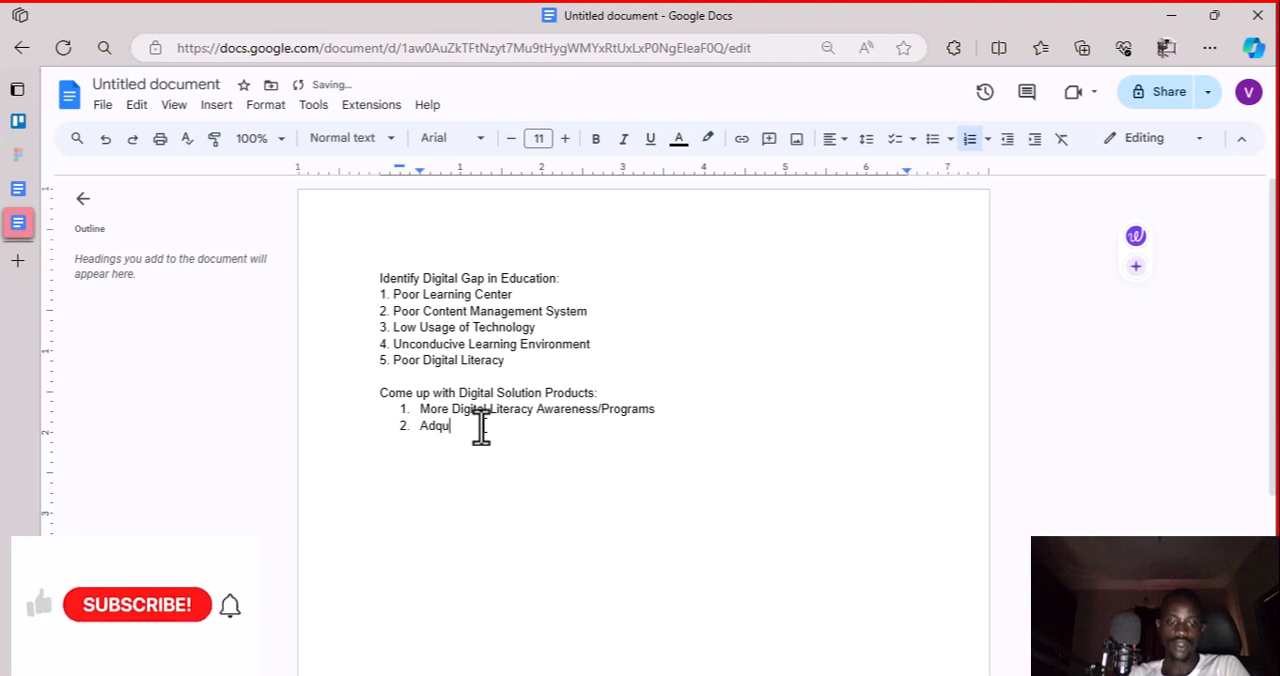
key(BackSpace)
key(BackSpace)
key(BackSpace)
key(BackSpace)
text(e)
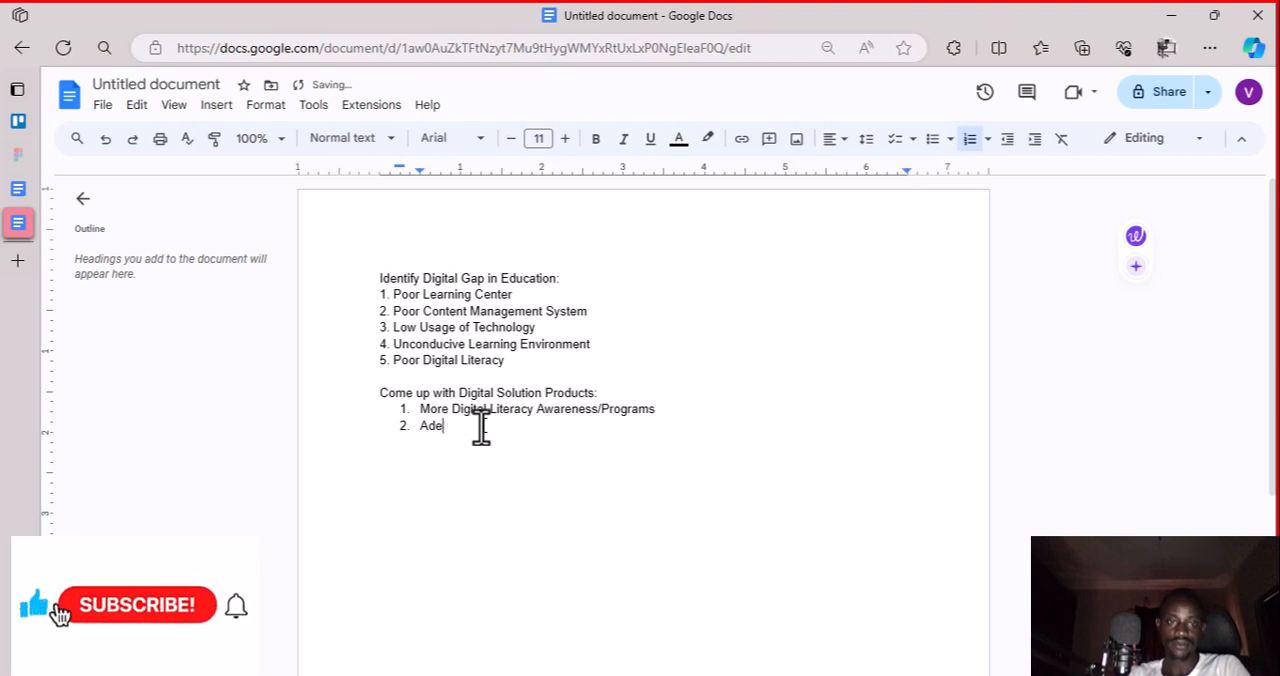
text(quate)
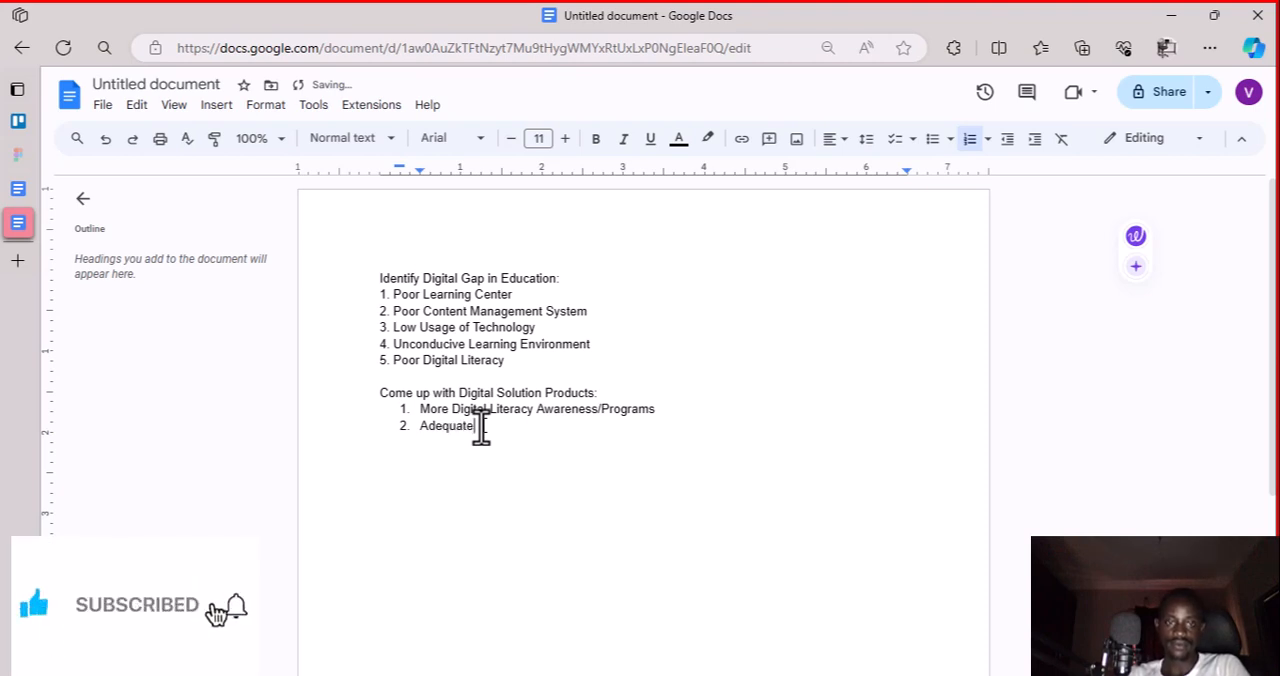
text( Learning a)
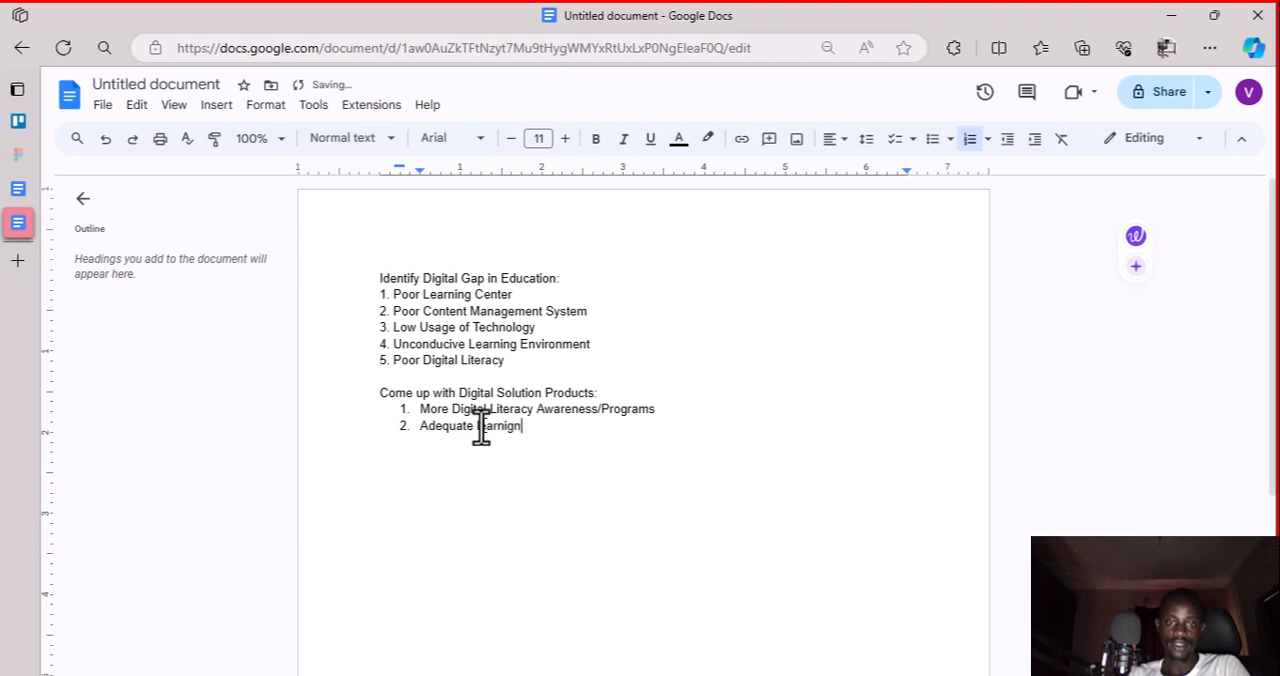
key(BackSpace)
text(platform)
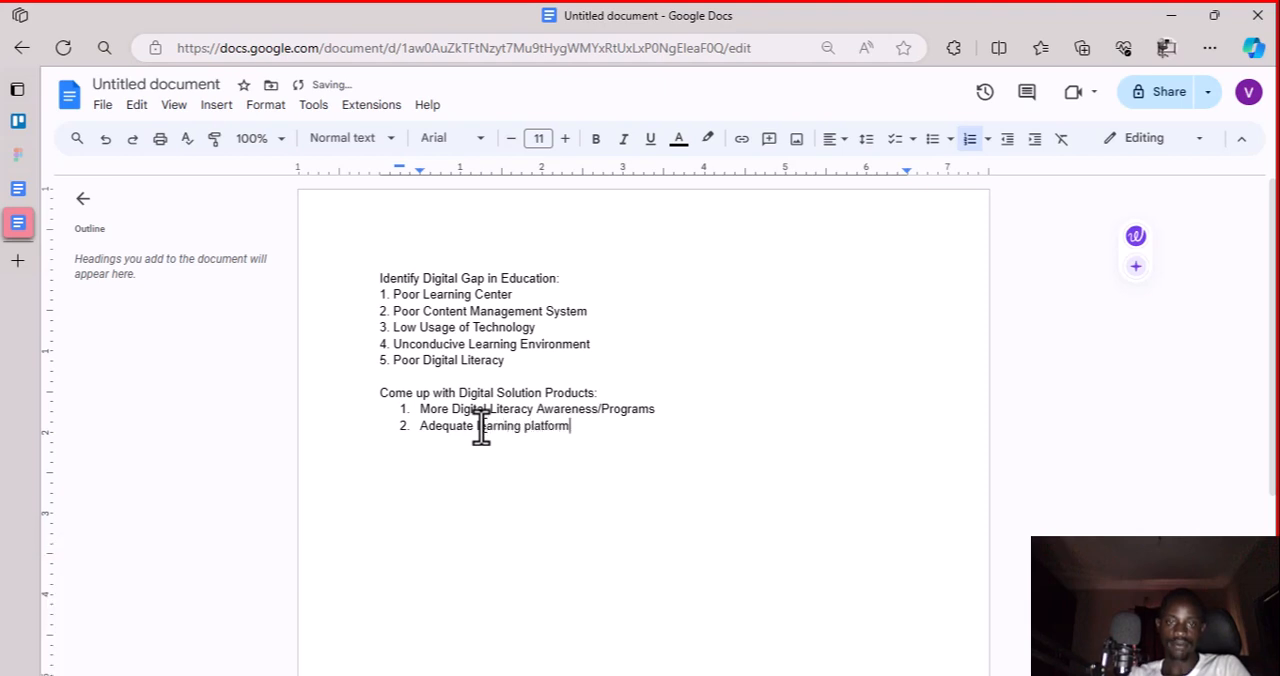
key(Return)
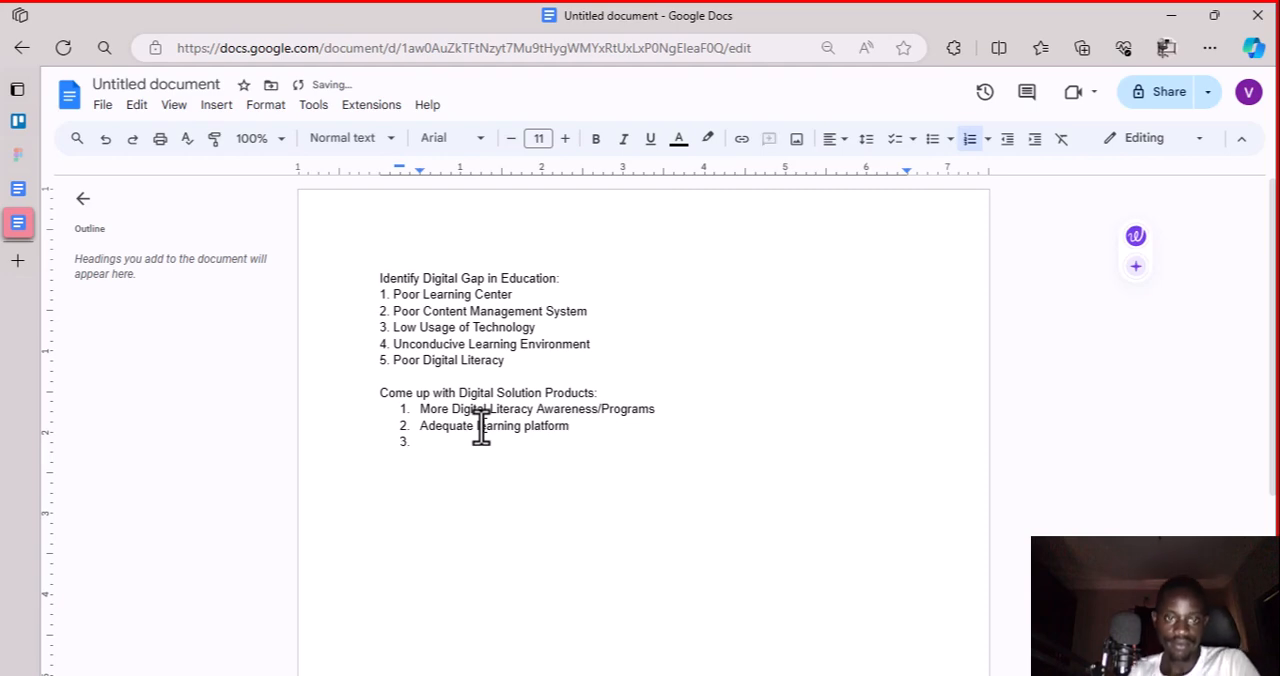